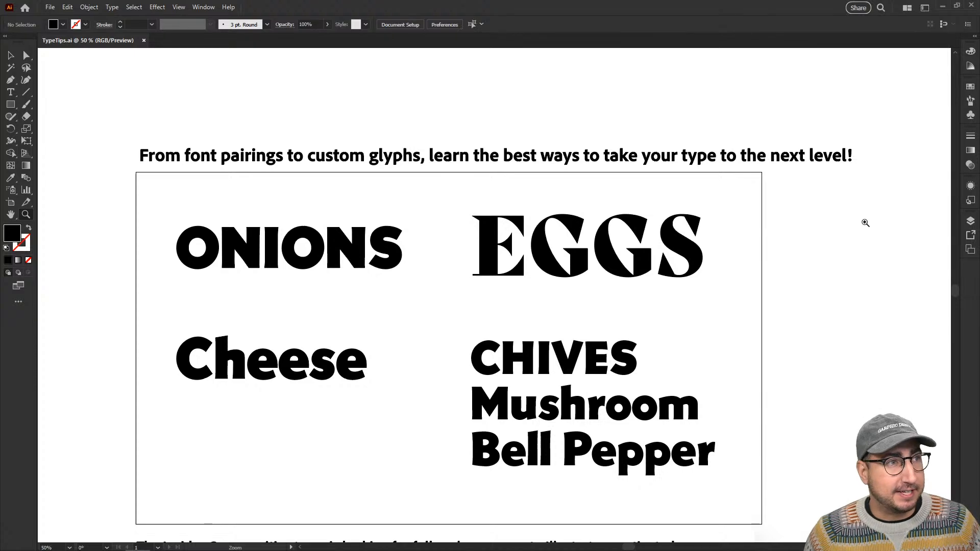
Select the ONIONS text on the artboard.
left_click(500, 284)
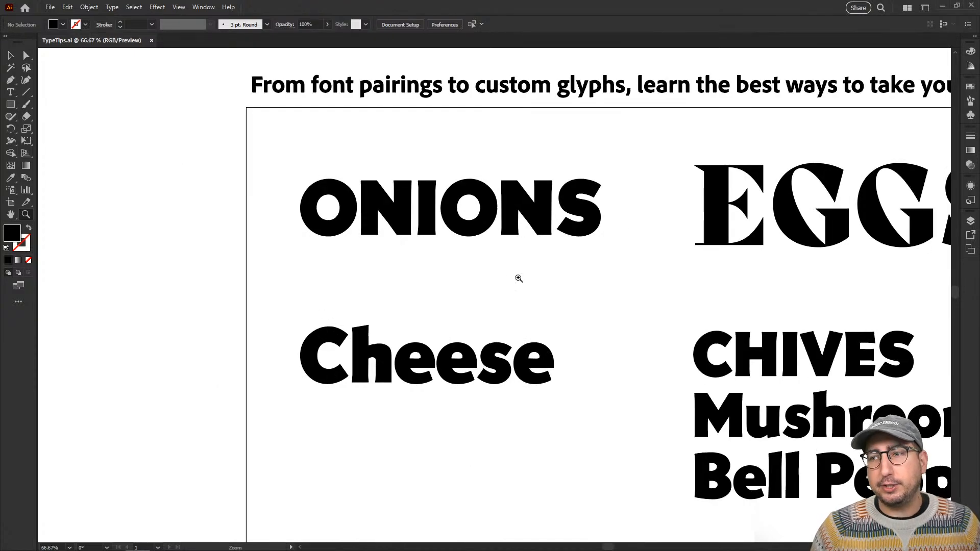
left_click(518, 241)
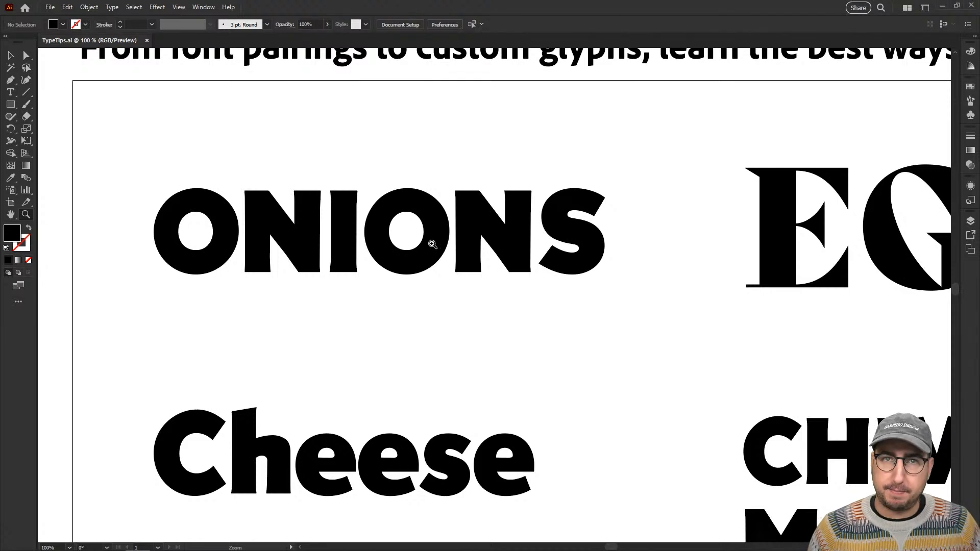
key("v")
left_click(370, 244)
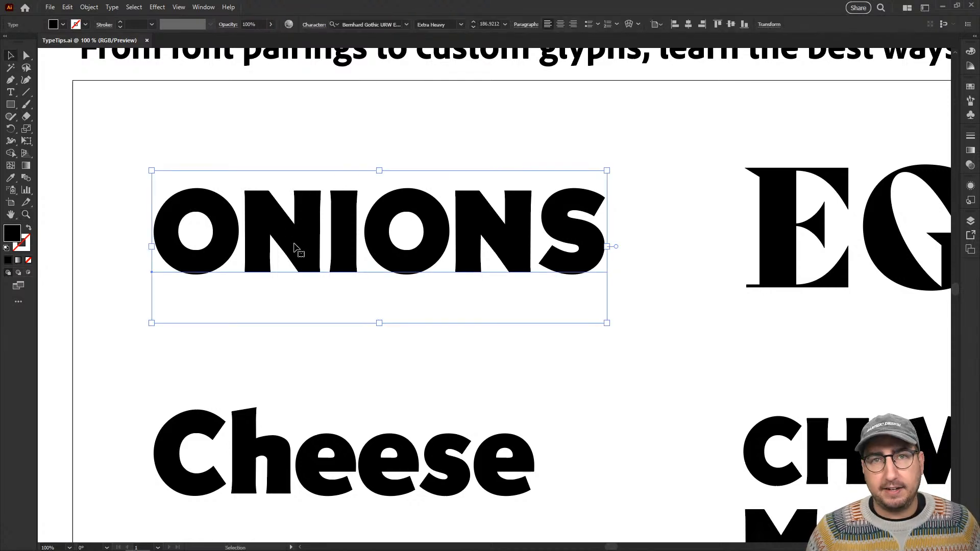
Examine the sample words on the artboard, from ONIONS and EGGS to Cheese and the CHIVES list.
key("z")
left_click(560, 294, "alt")
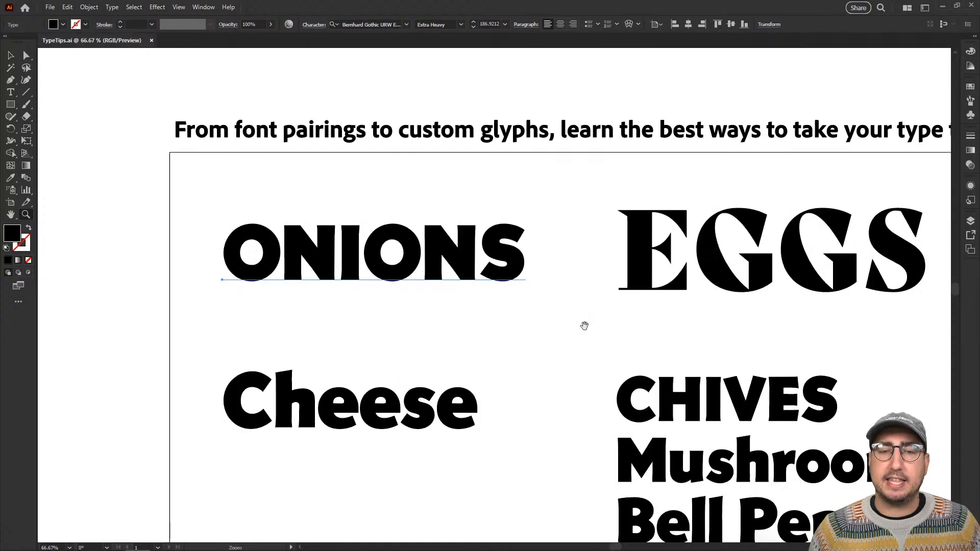
left_click_drag(585, 327, 455, 272)
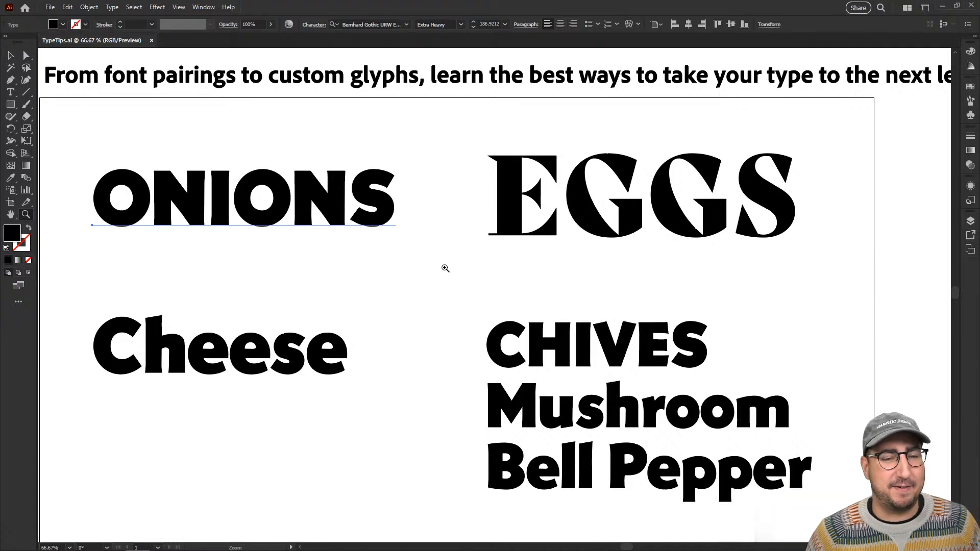
left_click(303, 223)
left_click_drag(511, 327, 387, 216)
left_click(580, 264, "alt")
left_click_drag(591, 341, 547, 311)
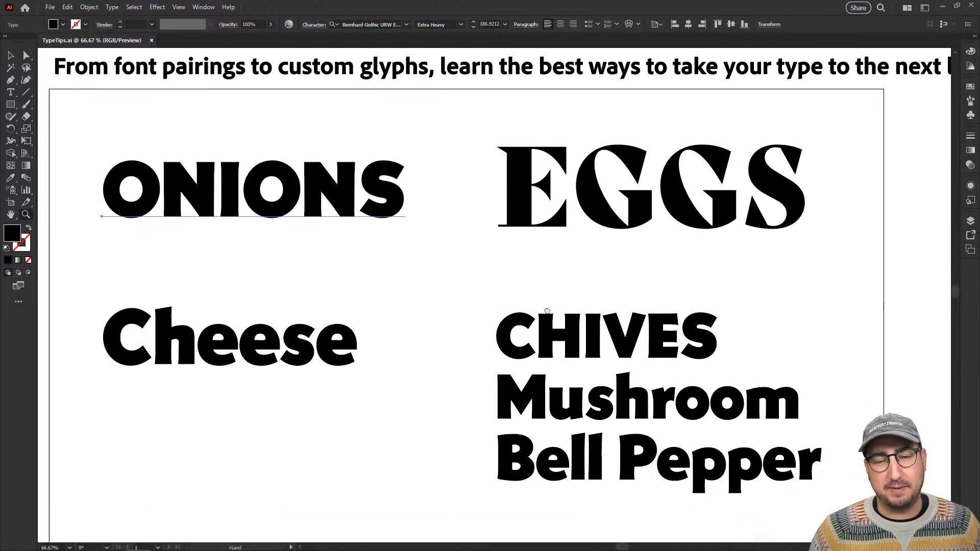
left_click(439, 214)
left_click_drag(383, 283, 698, 233)
left_click(568, 248)
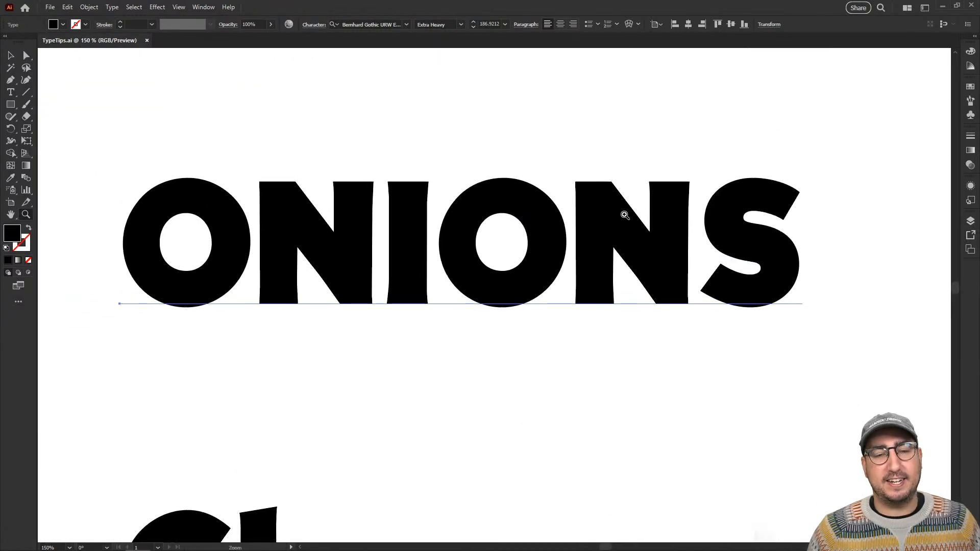
left_click(519, 273, "alt")
left_click_drag(549, 269, 523, 160)
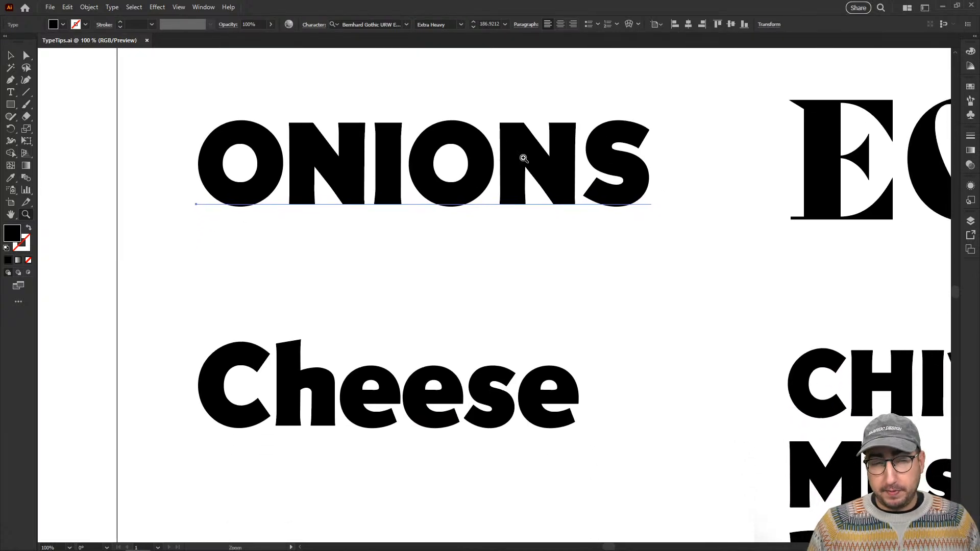
Show the Character settings, move them clear of the ONIONS text, and activate the Touch Type tool.
left_click(204, 7)
mouse_move(309, 498)
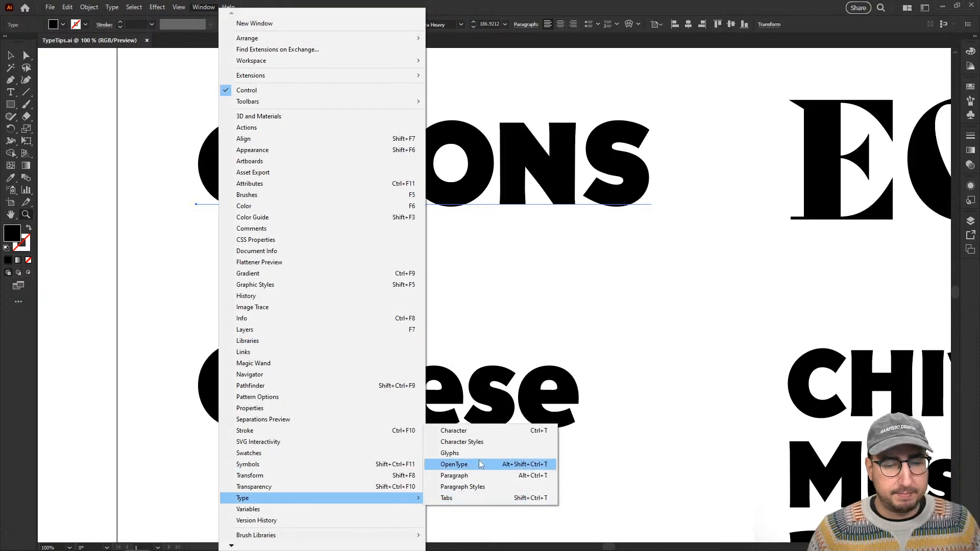
left_click(468, 433)
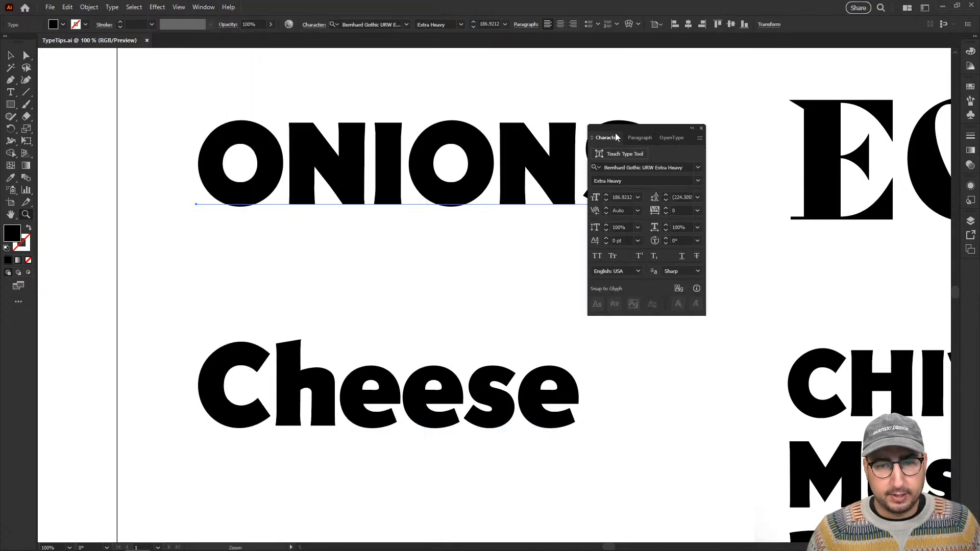
left_click_drag(615, 136, 764, 136)
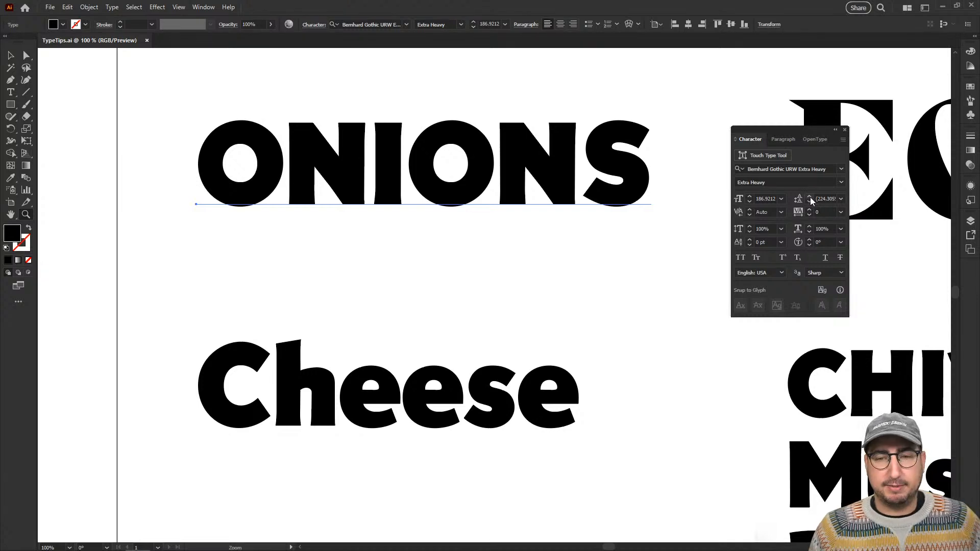
left_click(768, 156)
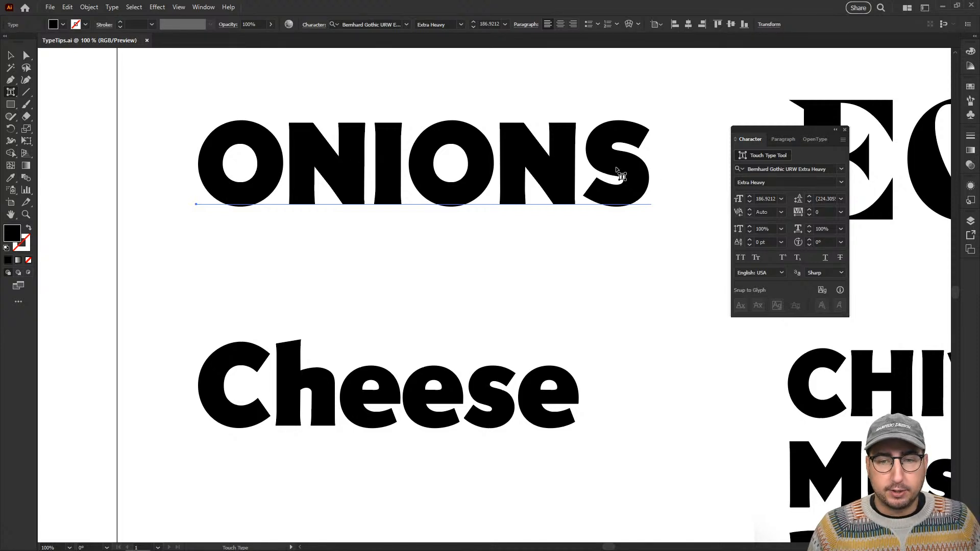
left_click(754, 156)
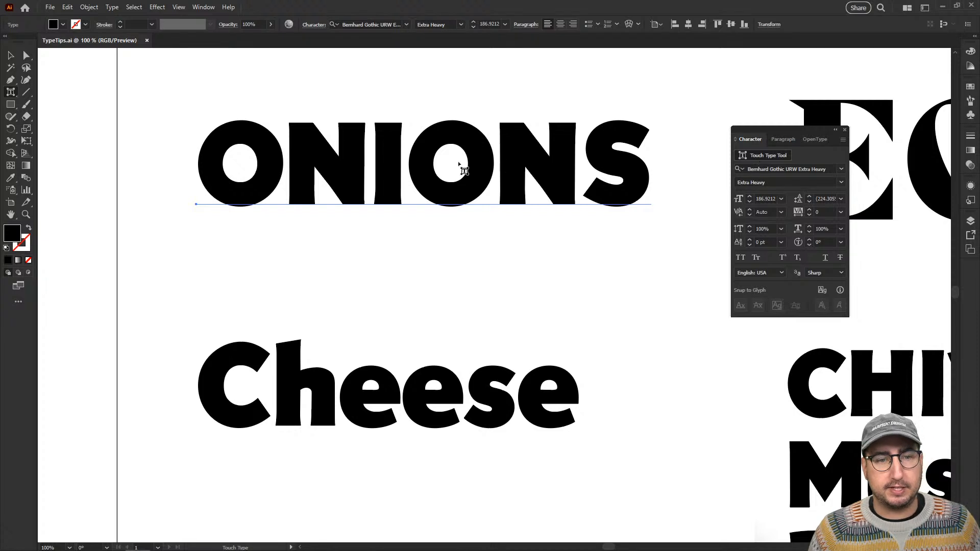
Scale the first N of ONIONS to about 67% and rotate it about 6.5°, and raise and shrink the first O.
left_click(337, 161)
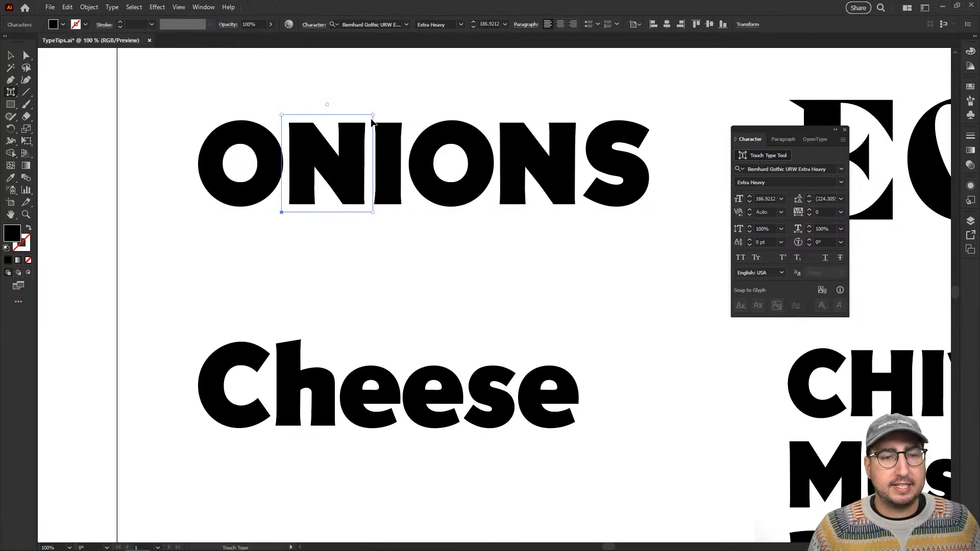
left_click_drag(374, 116, 313, 135)
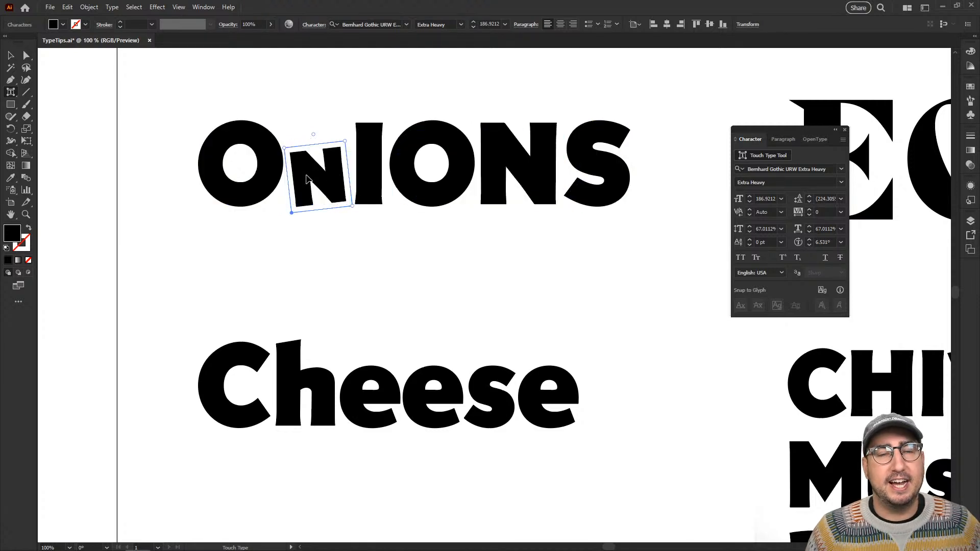
left_click(253, 178)
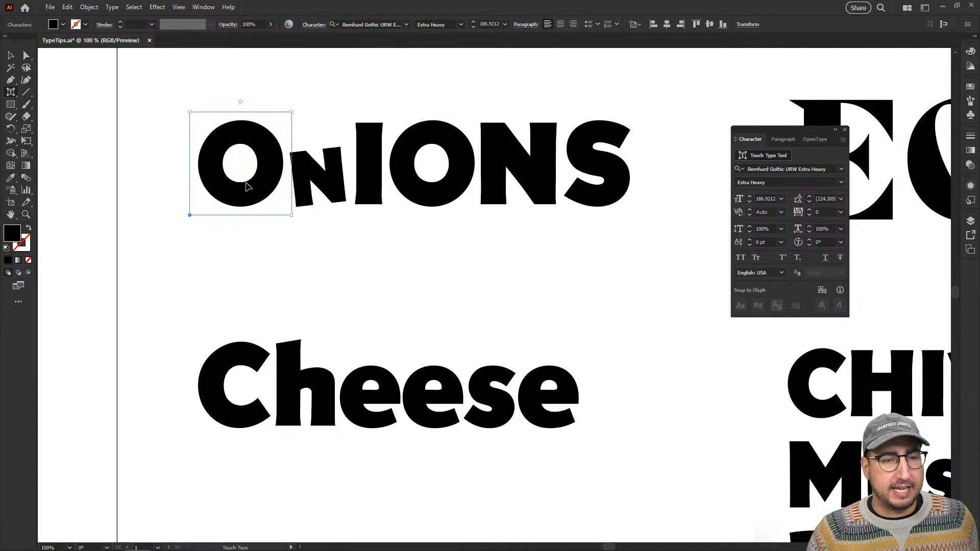
left_click_drag(246, 179, 275, 144)
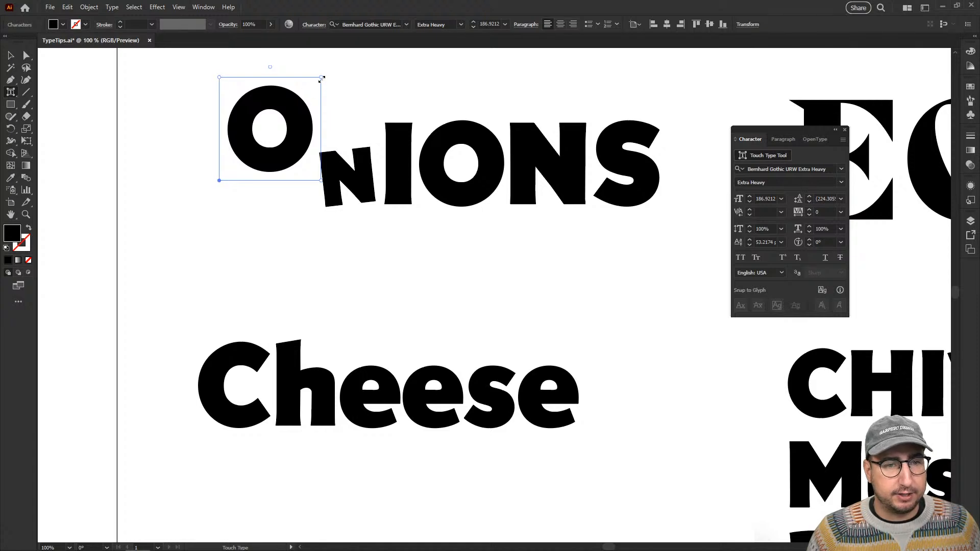
left_click_drag(321, 77, 236, 146)
mouse_move(291, 179)
left_mouse_down()
mouse_move(275, 191)
mouse_move(284, 170)
left_mouse_up()
Rotate the I about -6.9°, raise it about 49 pt above the baseline and reduce its vertical scale to about 81%.
left_click(346, 161)
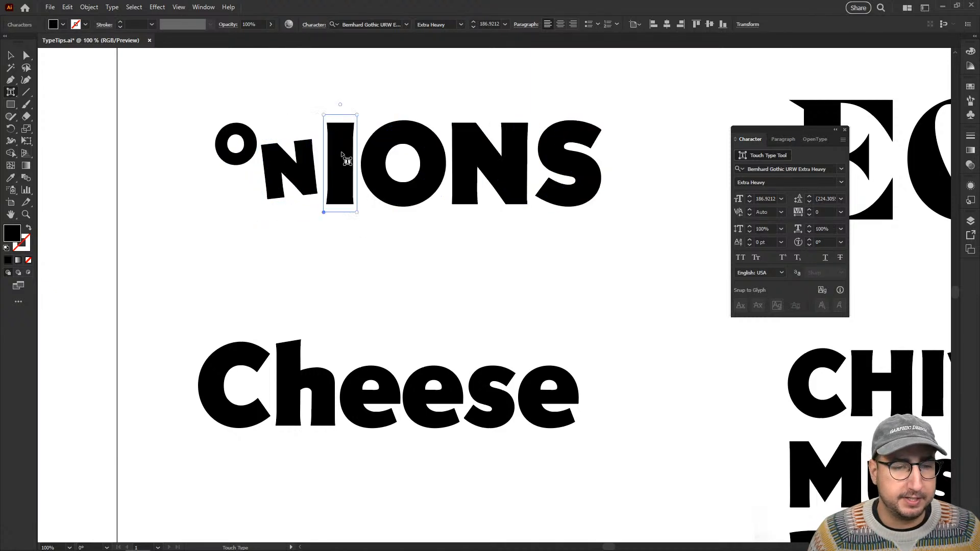
left_click_drag(340, 105, 350, 106)
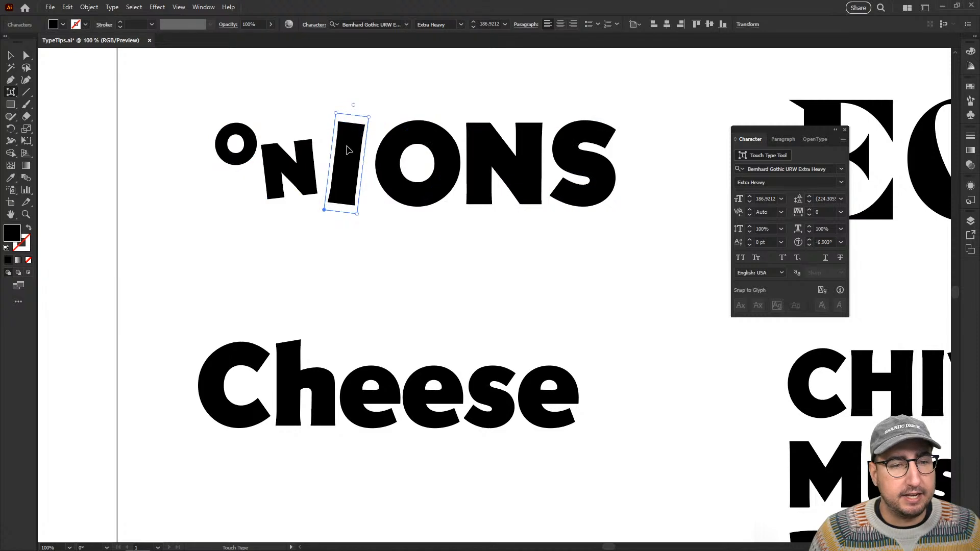
left_click_drag(348, 148, 338, 118)
left_click_drag(328, 81, 359, 127)
Undo the vertical squash of the second O and scale it proportionally to about 65%.
left_click(387, 142)
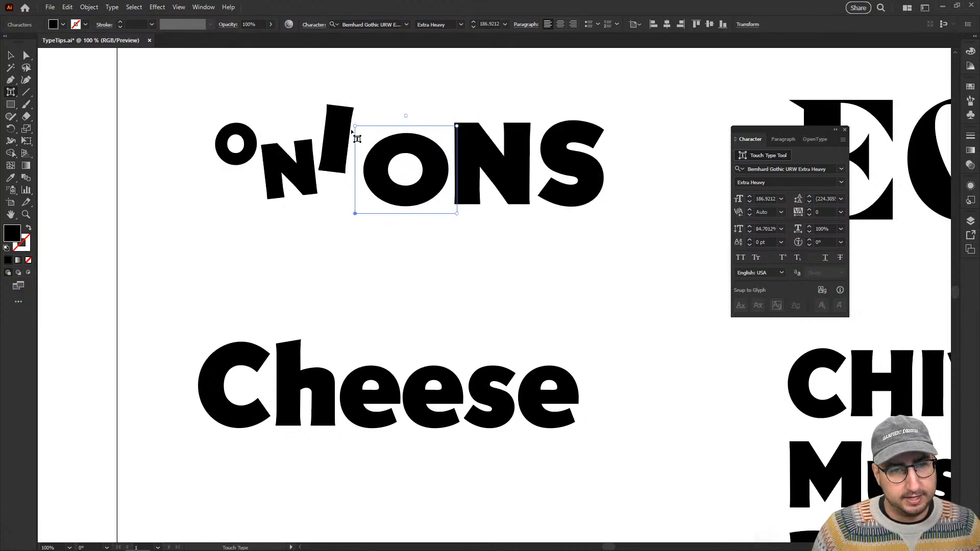
key("ctrl+z")
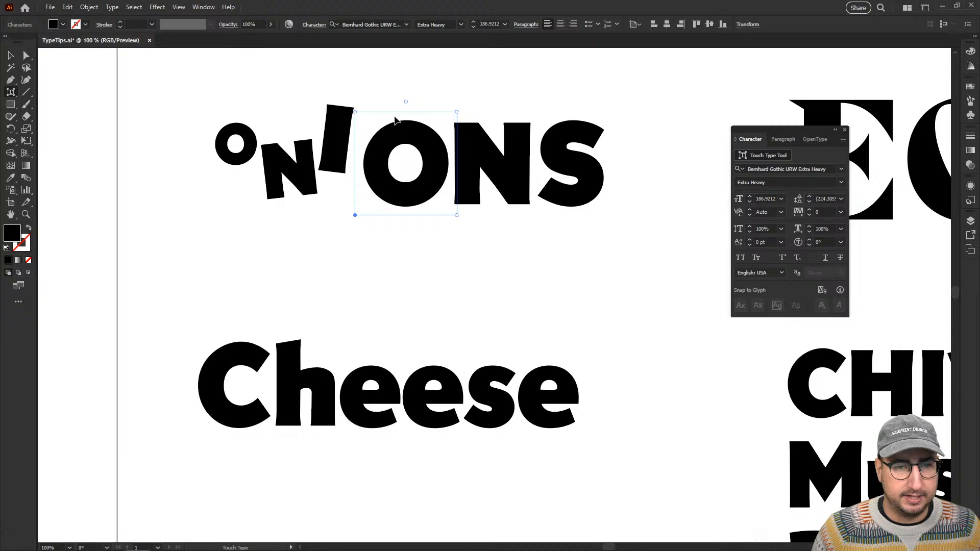
left_click_drag(457, 113, 424, 144)
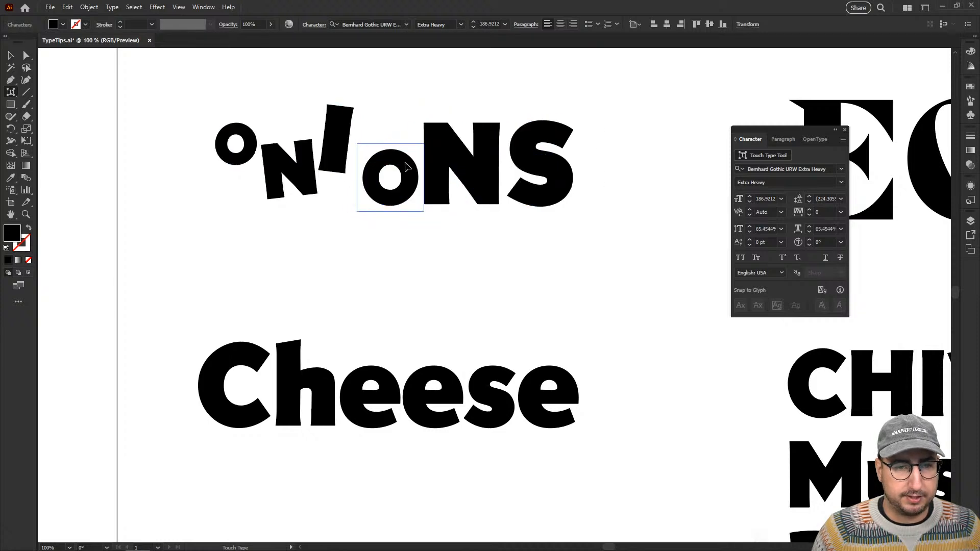
Nudge the I to a 54 pt baseline shift and the second O to about 4.7 pt, and shift the first N slightly.
left_click(343, 130)
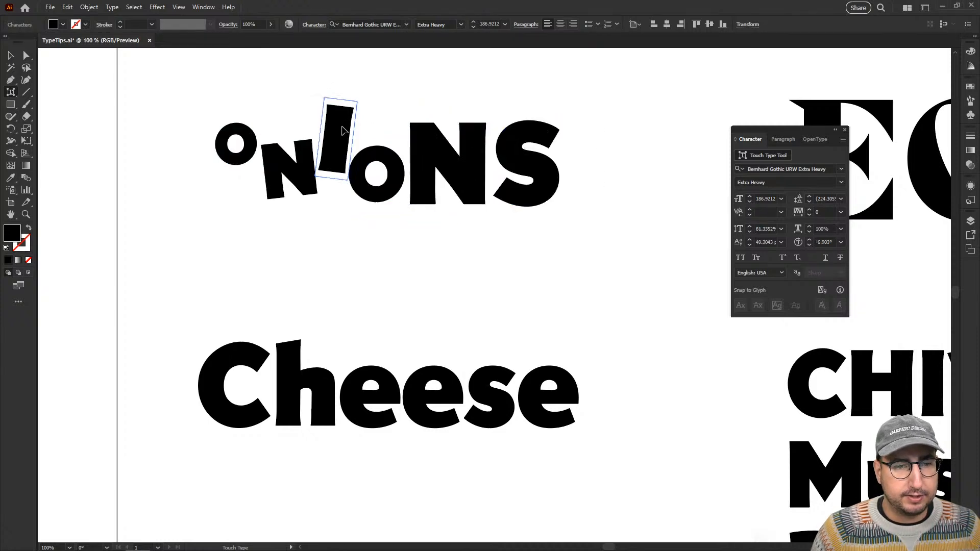
left_click_drag(343, 127, 345, 124)
left_click(370, 157)
left_click_drag(370, 157, 373, 157)
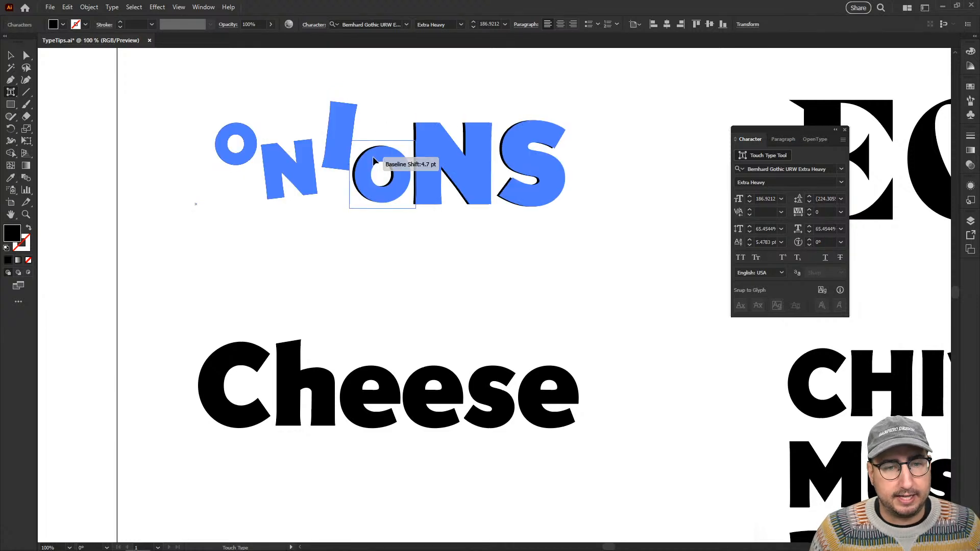
left_click(294, 173)
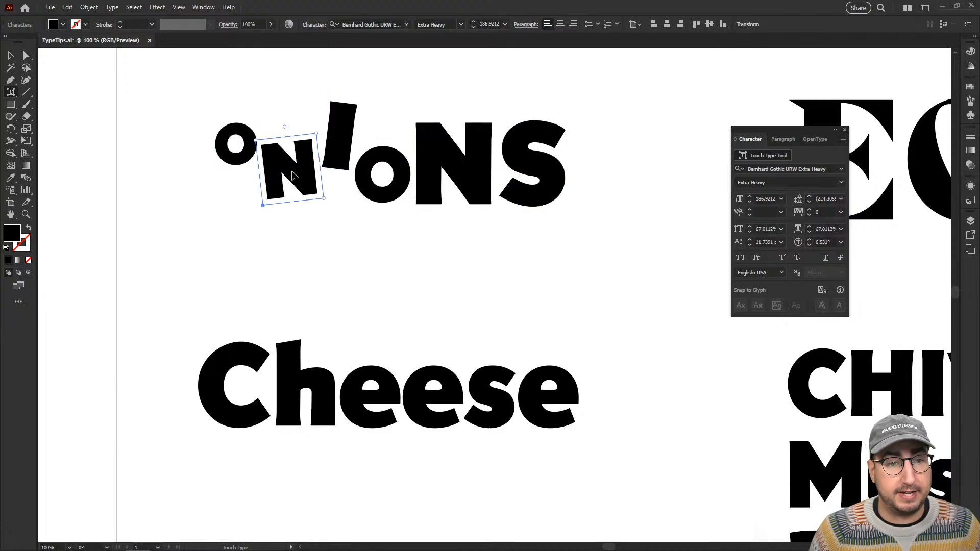
left_click_drag(293, 175, 303, 169)
Narrow the second N to about 74% horizontal scale, tilt it counterclockwise and raise it above the baseline.
left_click(454, 180)
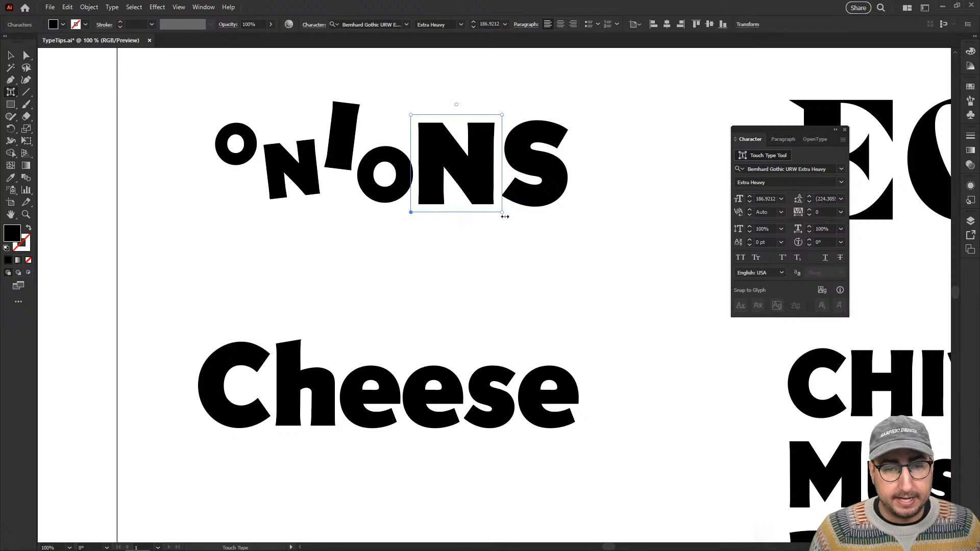
left_click_drag(504, 217, 478, 212)
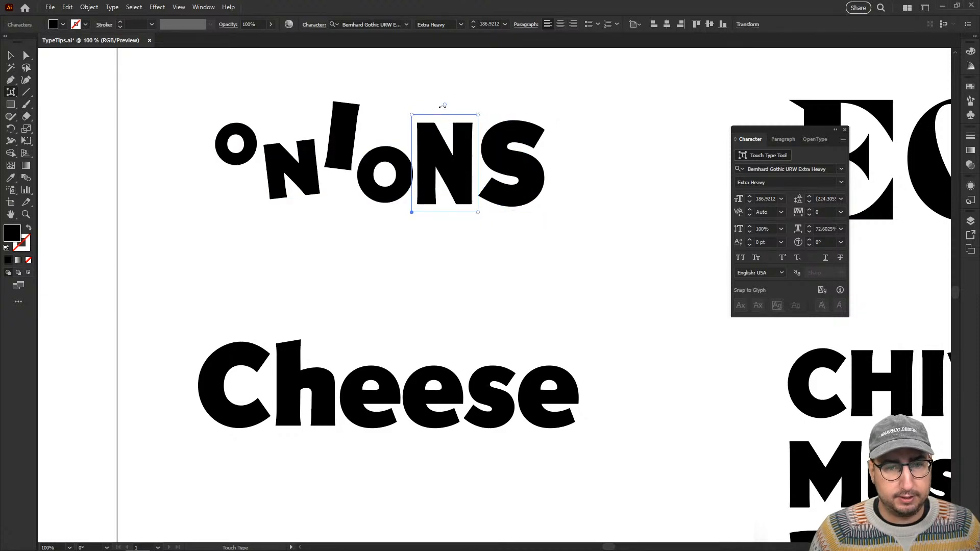
left_click_drag(442, 106, 435, 137)
Rotate the S about 25° clockwise, shrink it to suit the other letters, and deselect the text.
left_click(508, 134)
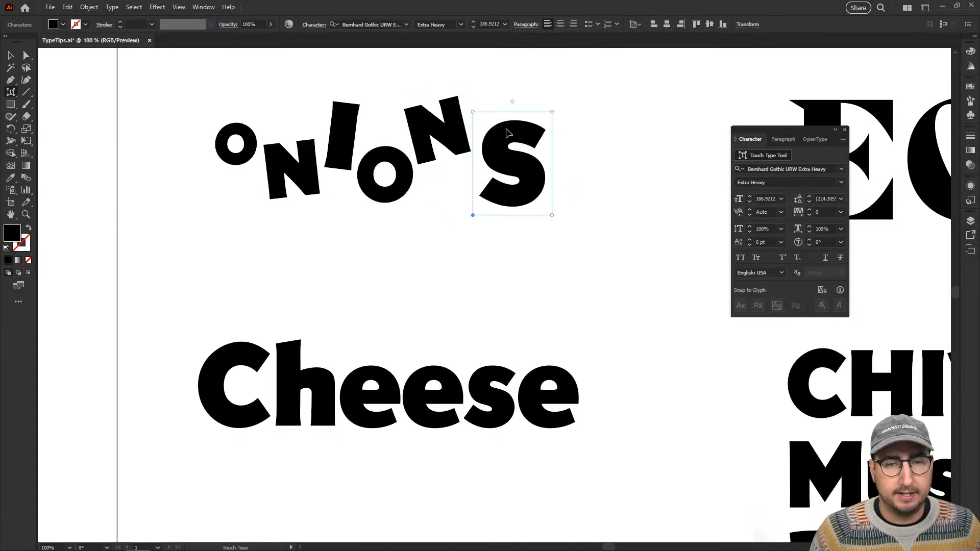
left_click_drag(512, 101, 539, 105)
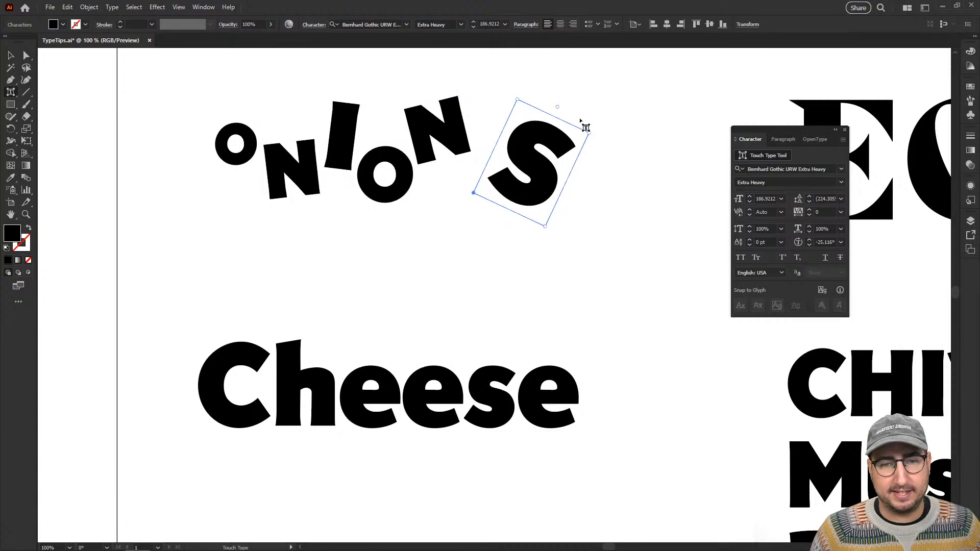
left_click_drag(586, 131, 503, 129)
key("v")
left_click(175, 237)
Try replacing the letter I in ONIONS with an O, and undo the replacement.
key("z")
left_click(330, 198, "alt")
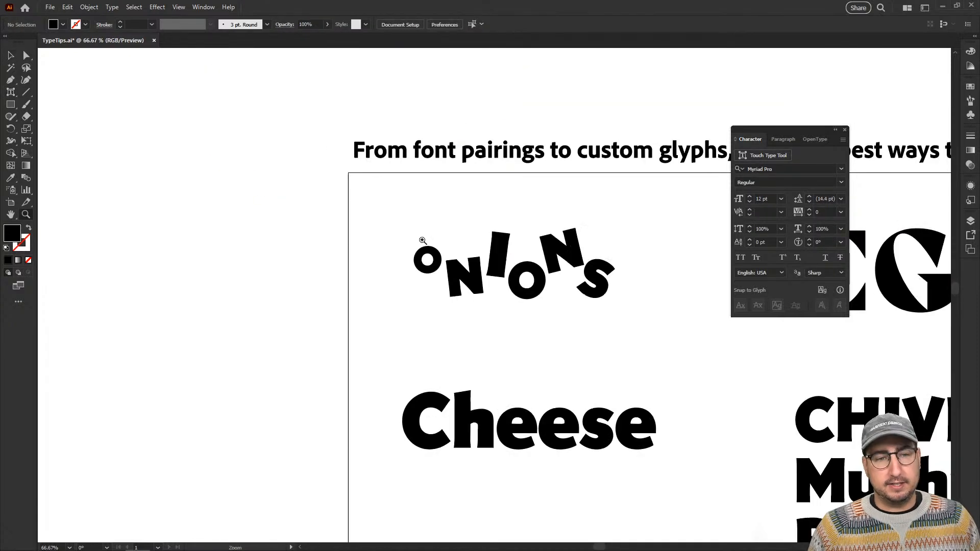
left_click_drag(446, 245, 303, 233)
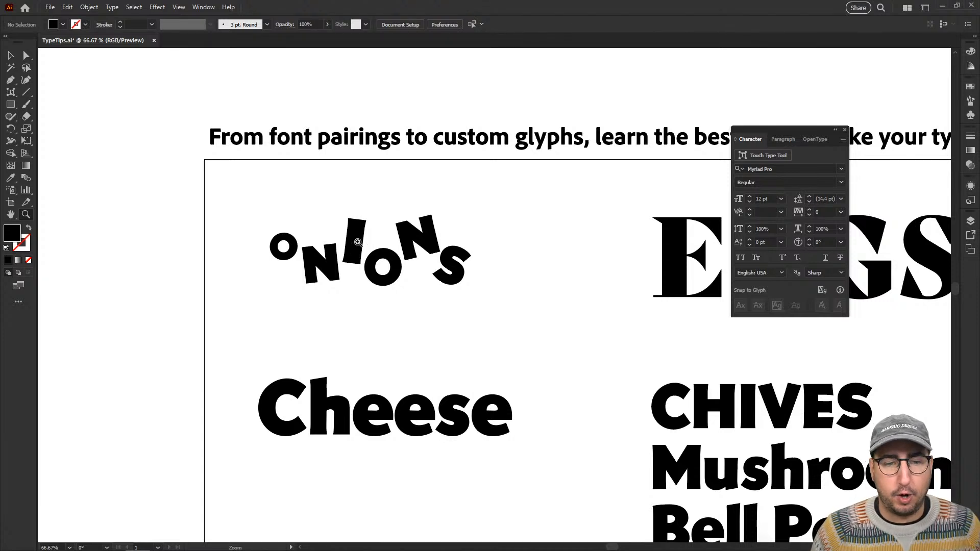
key("t")
left_click_drag(363, 239, 338, 237)
type("O")
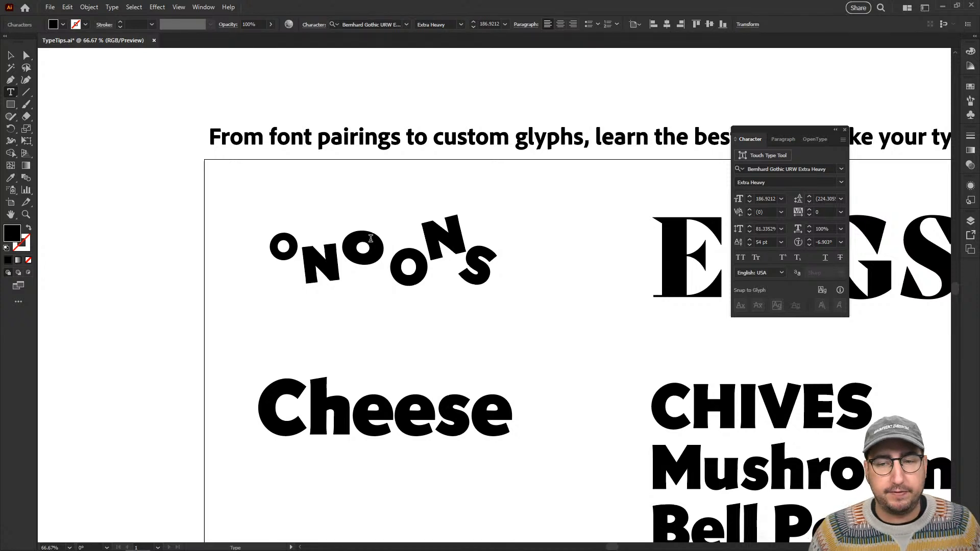
key("ctrl+z")
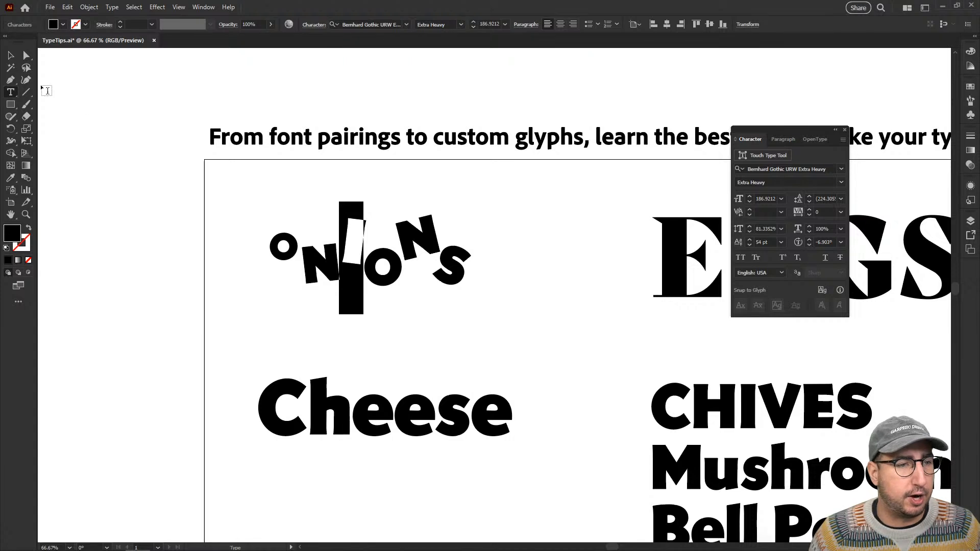
Inspect the second O's scale and baseline shift settings, and place the text cursor beside it to check its kerning.
left_click(13, 60)
key("z")
left_click(384, 261)
left_click(437, 297)
left_click_drag(542, 311, 390, 268)
key("t")
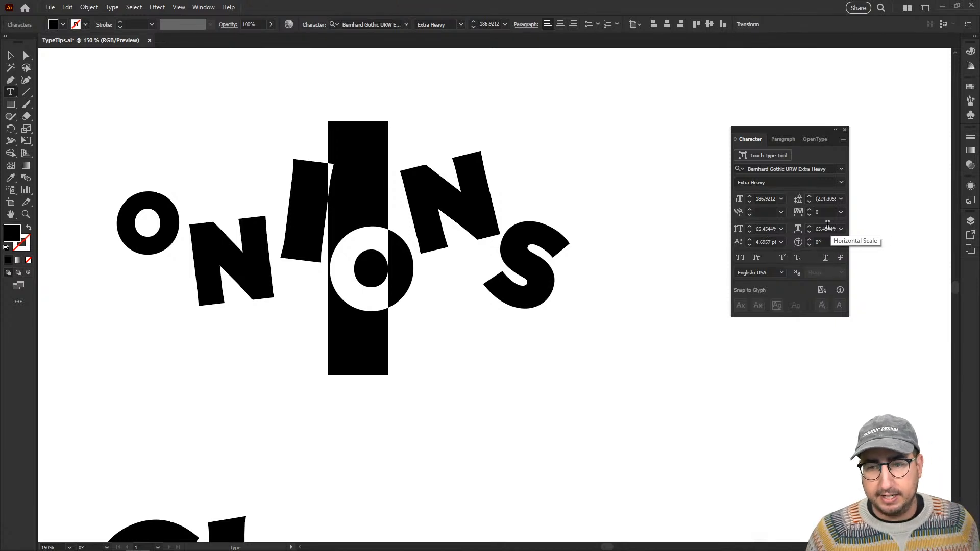
left_click(386, 251)
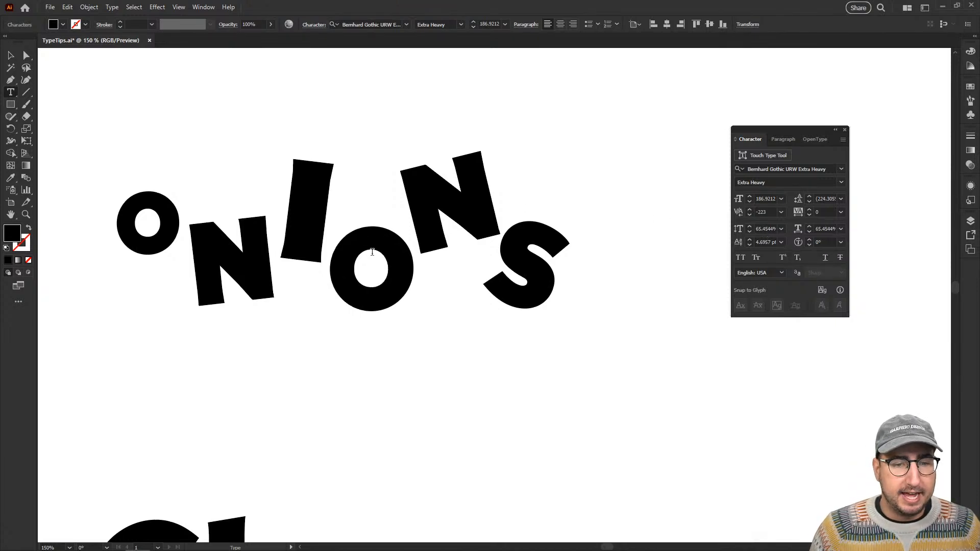
Replace the second O in ONIONS with an A, shift the following N closer to it, and deselect the text.
left_click_drag(386, 252, 351, 250)
type("A")
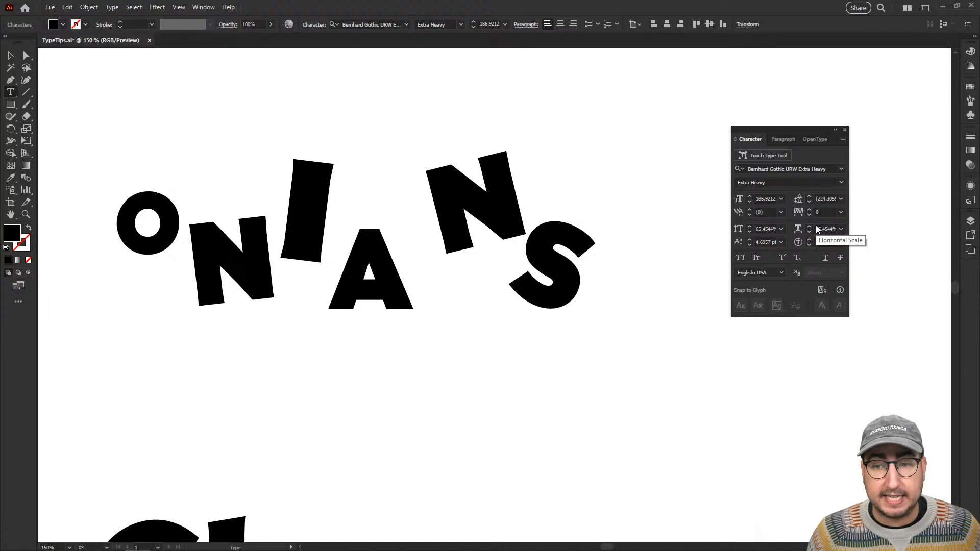
left_click(12, 57)
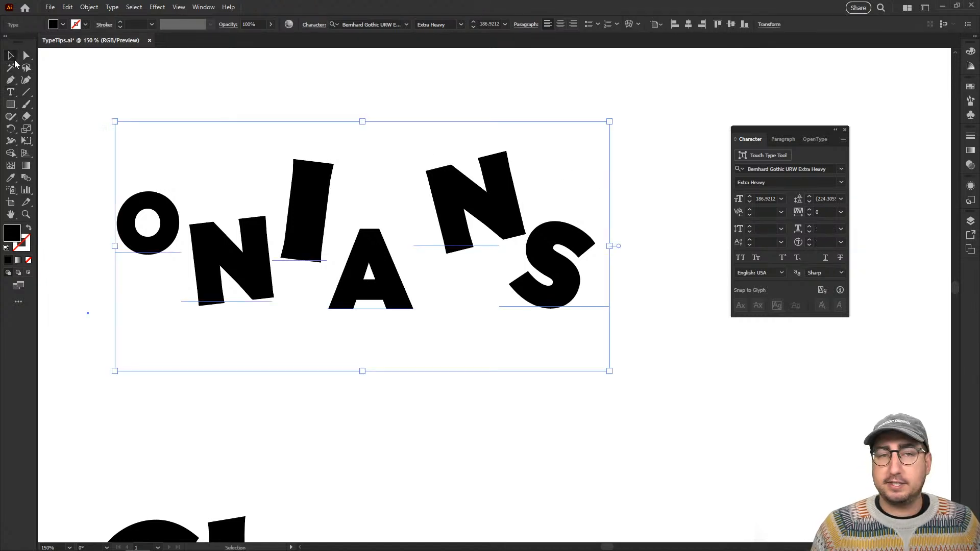
left_click(765, 155)
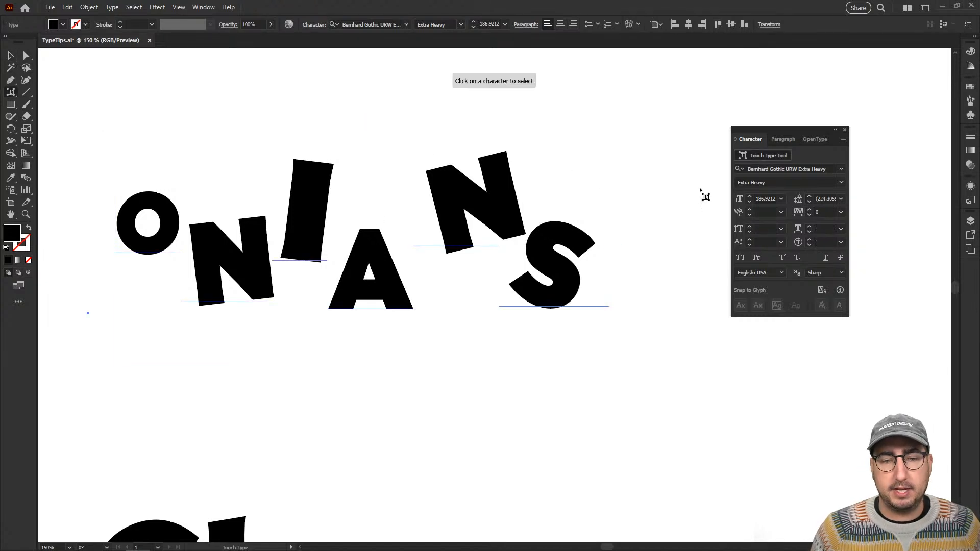
left_click_drag(459, 217, 426, 217)
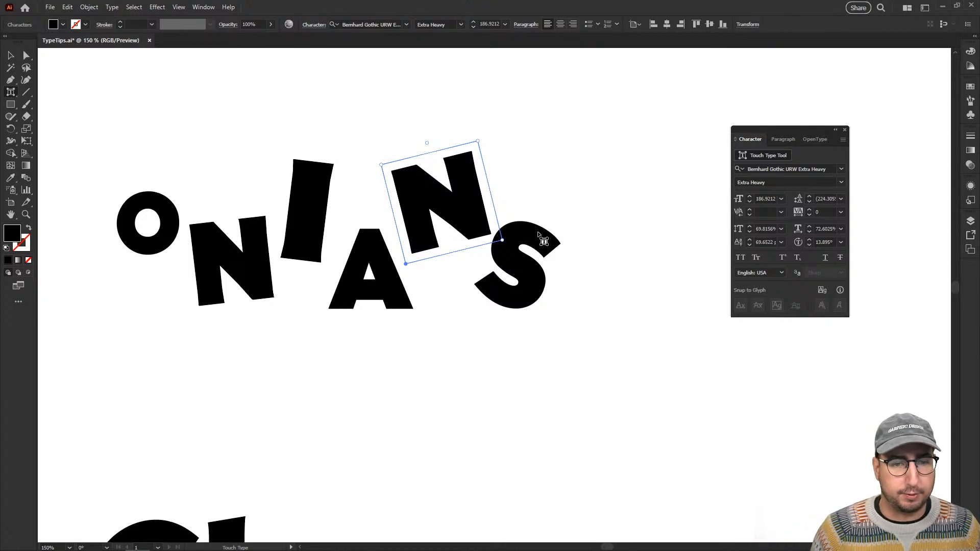
key("v")
left_click(602, 177)
Change the A back to an O, move the second N closer to it, and deselect the text.
key("t")
left_click_drag(374, 273, 349, 274)
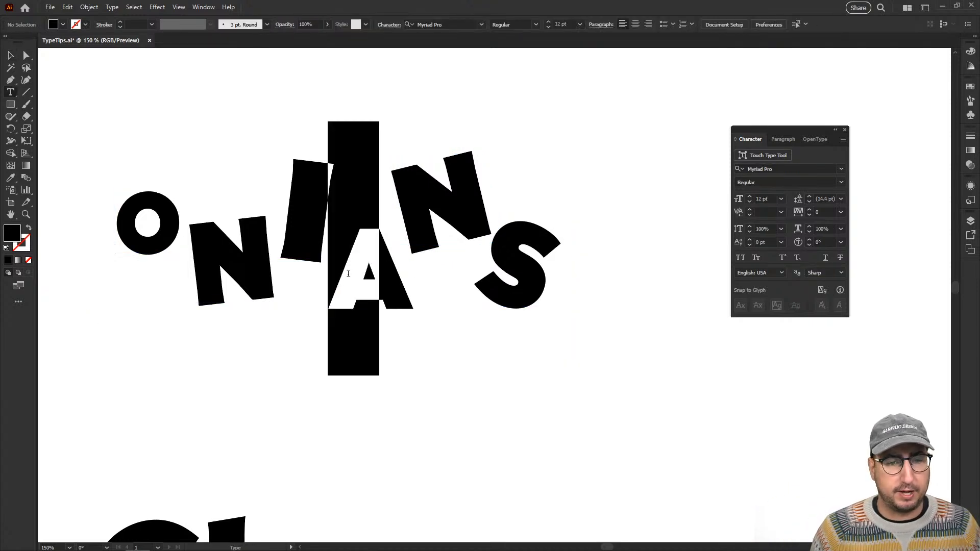
type("O")
key("Escape")
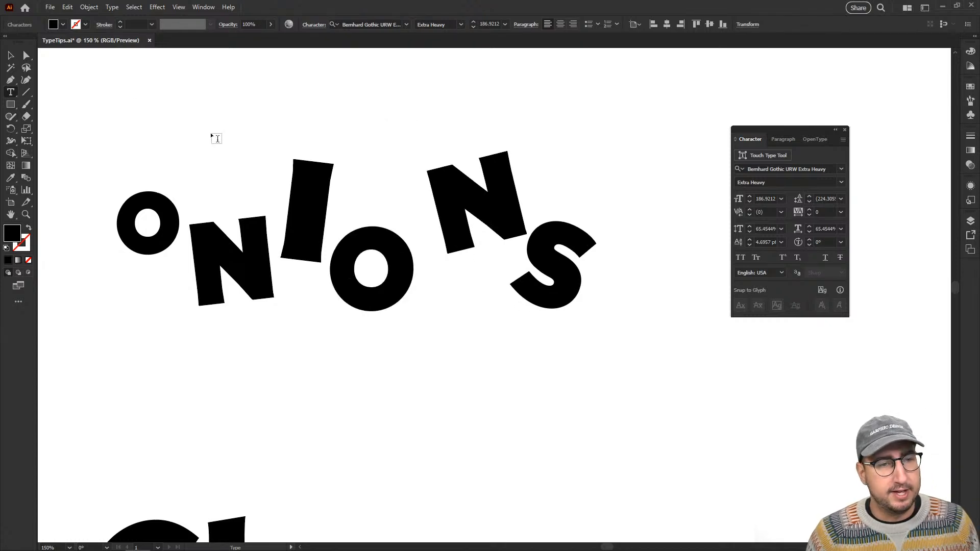
left_click(749, 156)
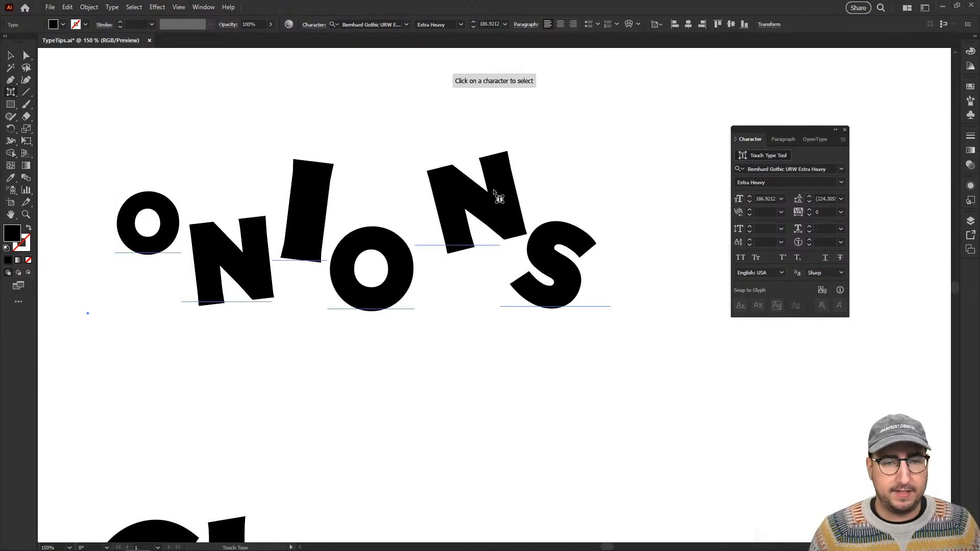
left_click(464, 214)
left_click_drag(447, 211, 443, 212)
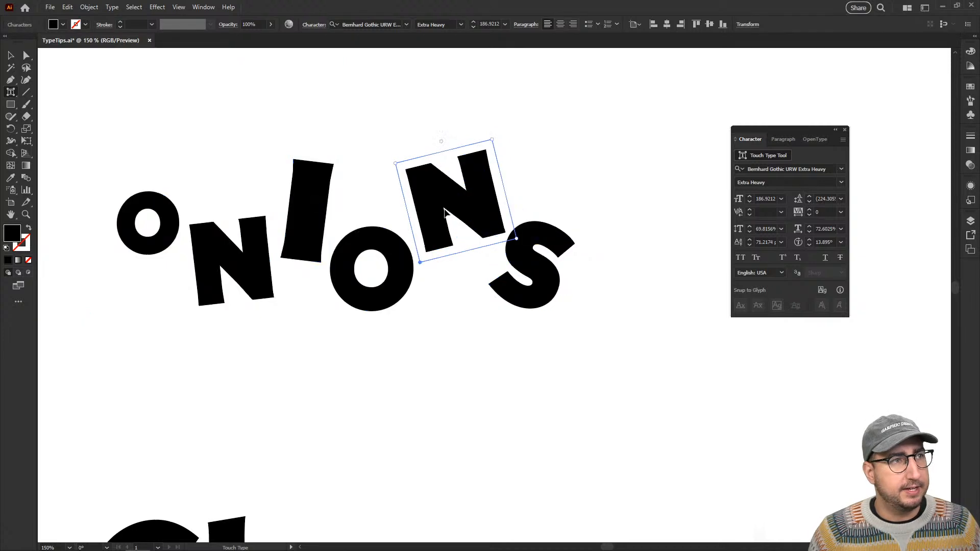
key("v")
left_click(601, 190)
Scale the whole ONIONS text up proportionally to about 213 pt and deselect it.
key("z")
left_click(510, 266, "alt")
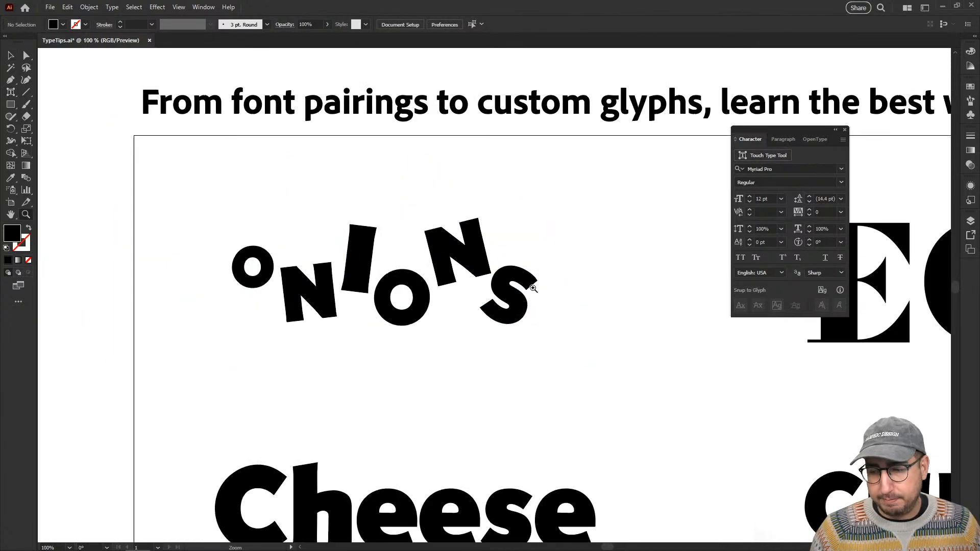
left_click_drag(553, 317, 497, 286)
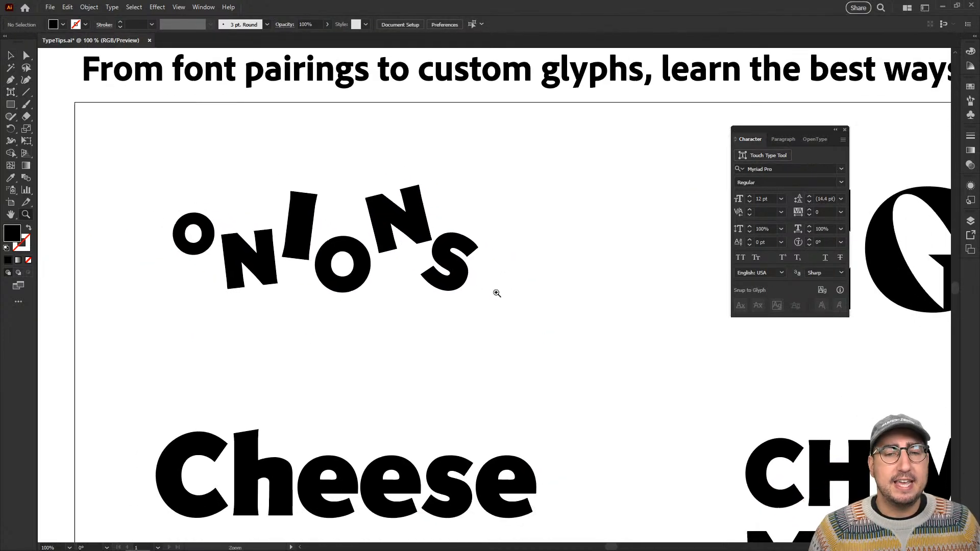
key("v")
left_click(351, 248)
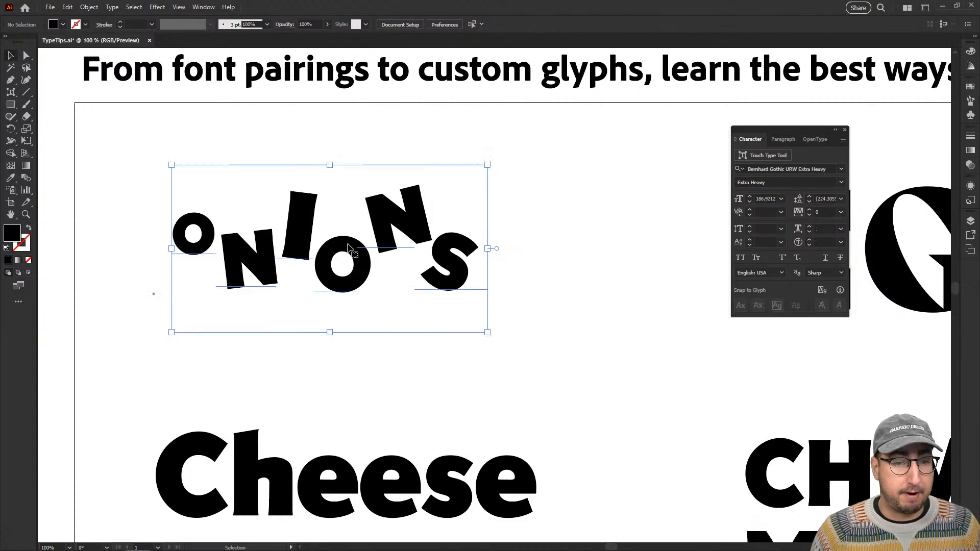
key("s")
left_click_drag(475, 162, 501, 138)
key("v")
left_click(546, 167)
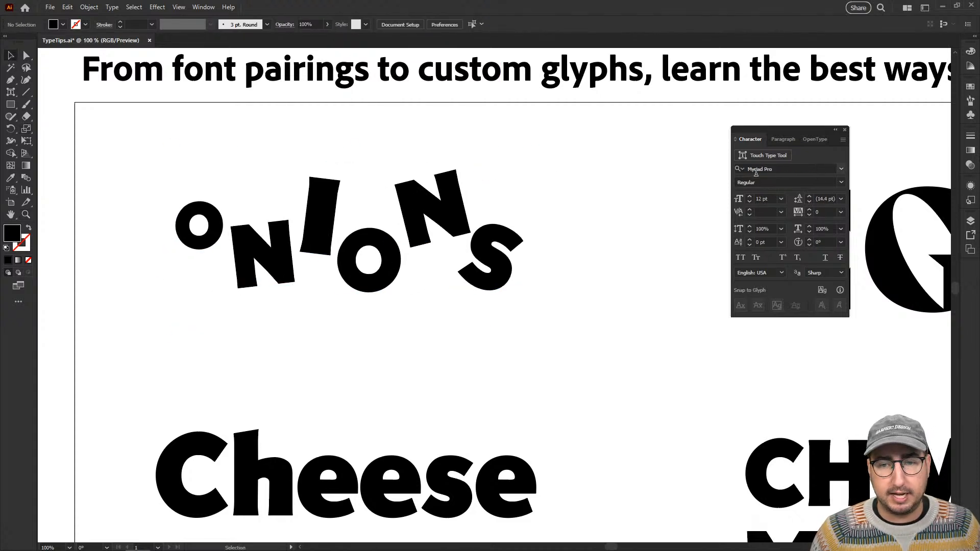
Select only the second N of ONIONS with the Touch Type tool and fill it with dark green.
left_click(772, 156)
left_click(440, 206)
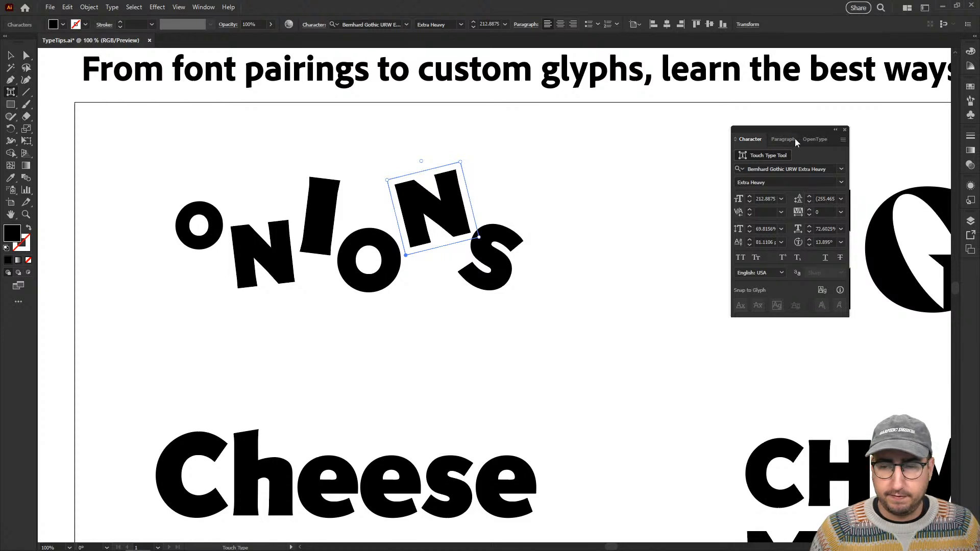
left_click(970, 86)
left_click(894, 113)
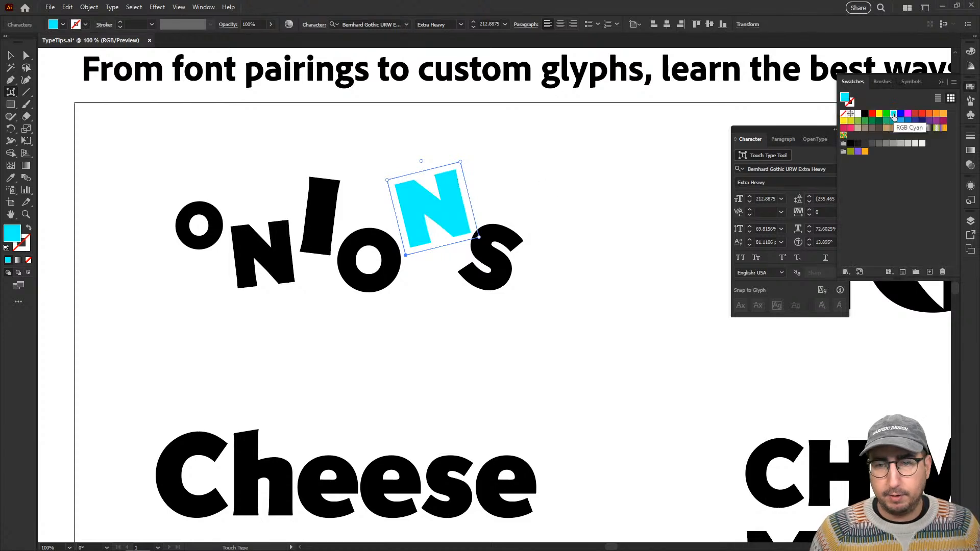
left_click(872, 122)
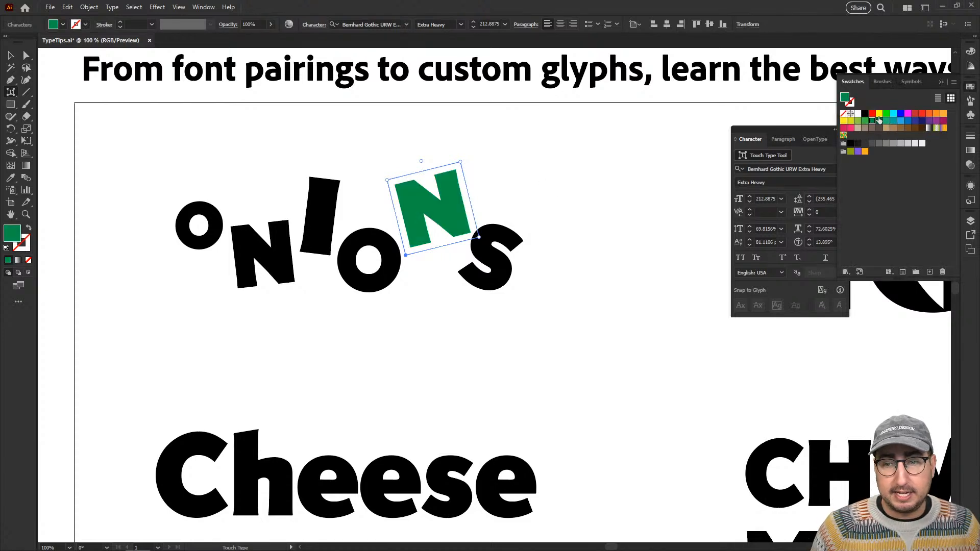
Fill the letter I with light yellow-green and the second O with light gray.
left_click(324, 224)
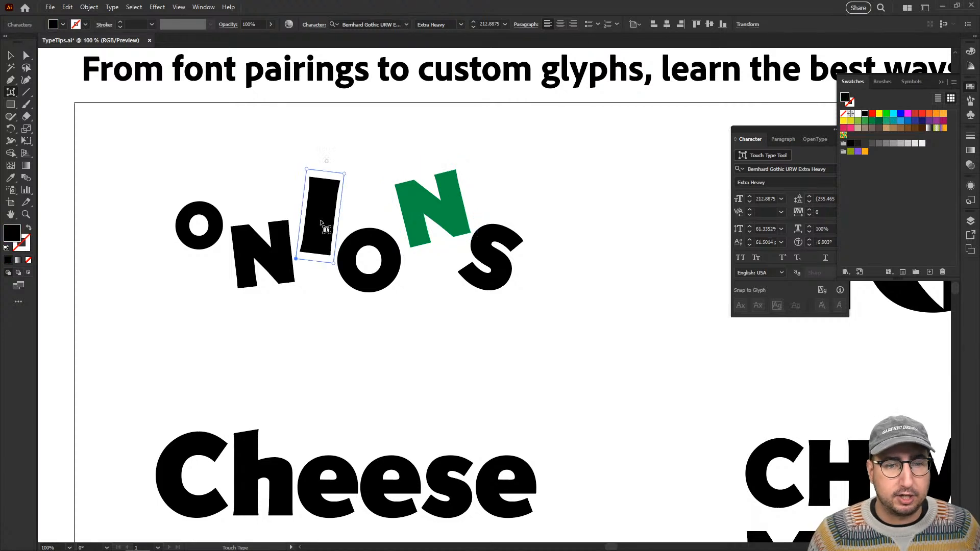
left_click(859, 123)
left_click(377, 259)
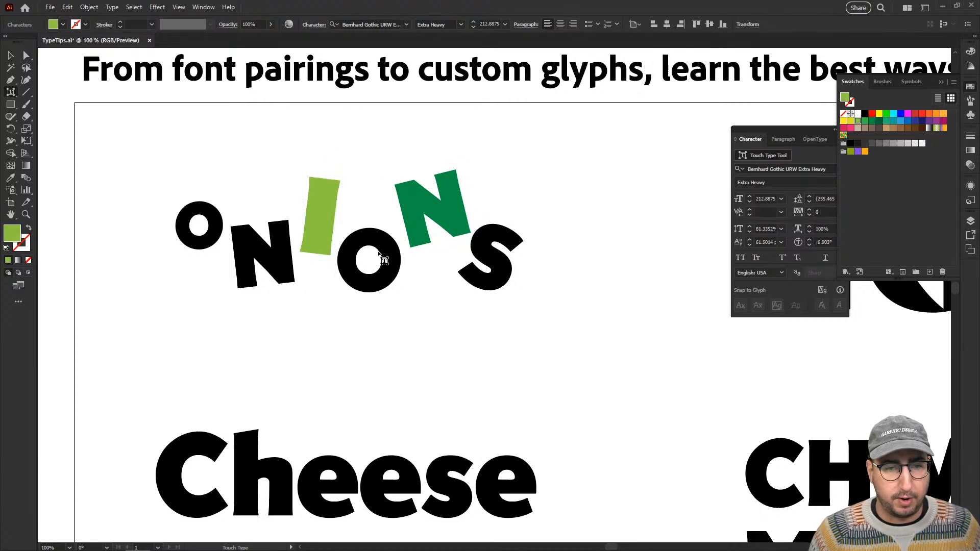
left_click(905, 146)
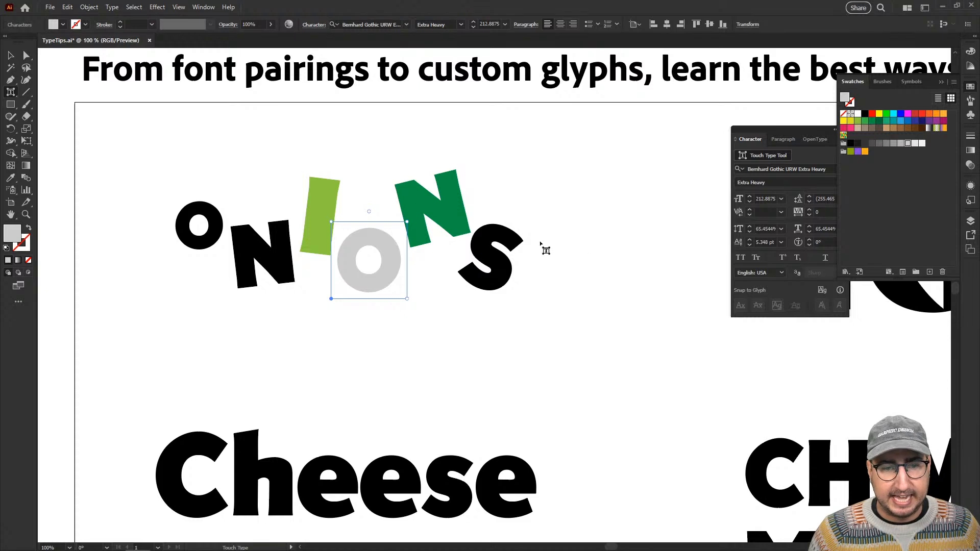
Fill the S with teal green and the first N with the darkest green.
left_click(519, 254)
left_click(887, 121)
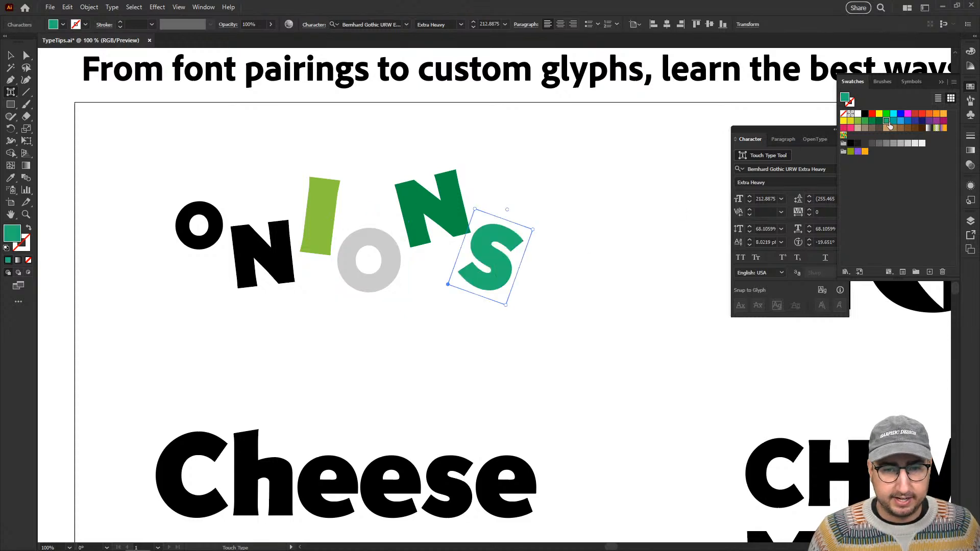
left_click(276, 243)
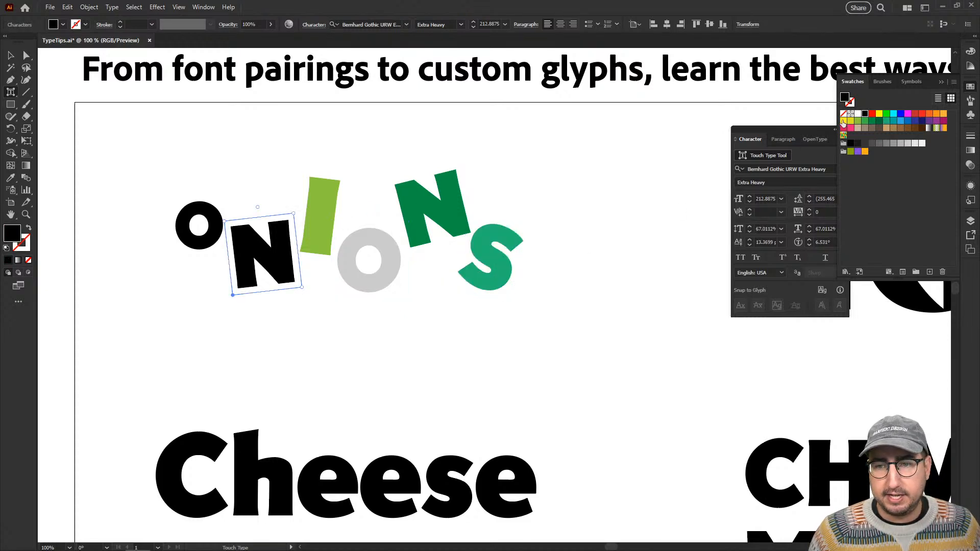
left_click(858, 121)
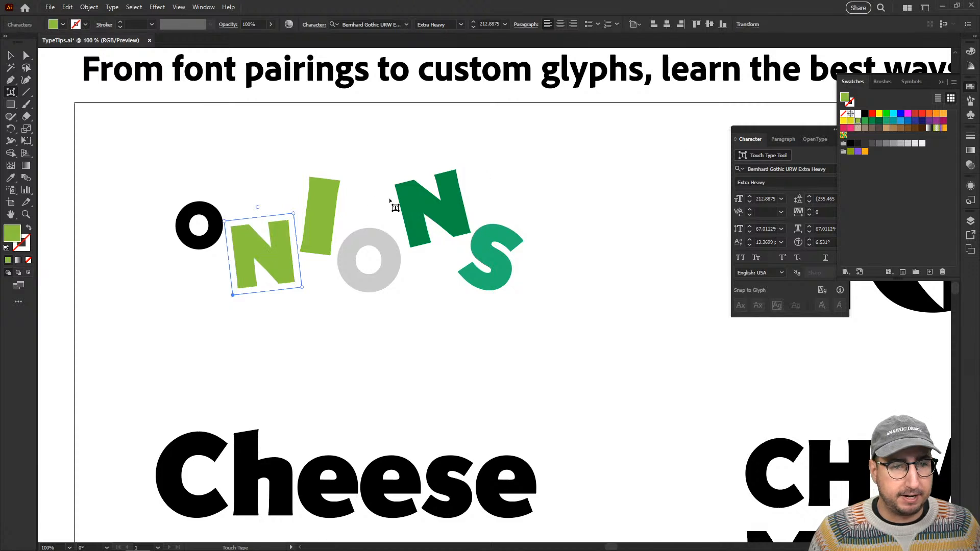
left_click(879, 121)
Fill the first O with a very pale gray and deselect the text.
left_click(199, 224)
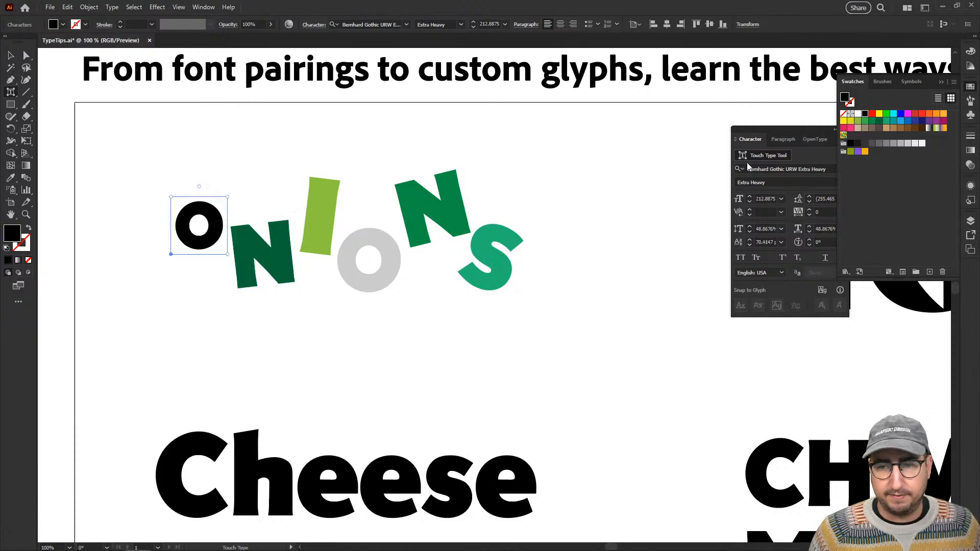
left_click(915, 143)
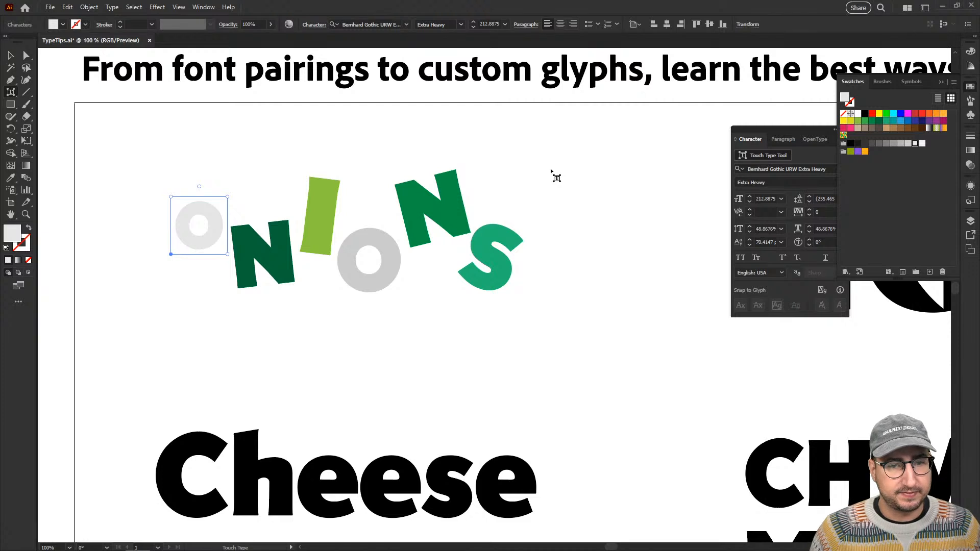
key("Escape")
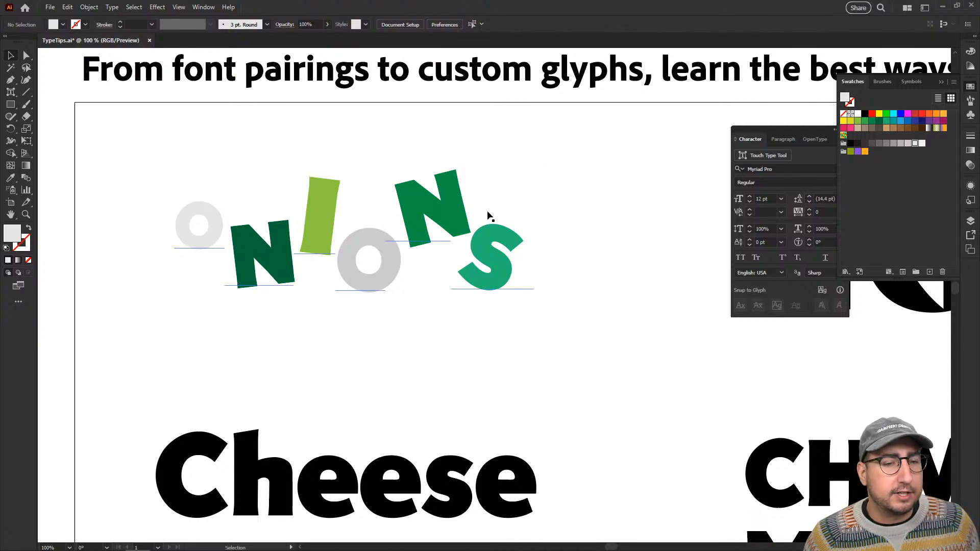
Scale the colored ONIONS text up to about 243 pt from its baseline start, and reposition it above the word Cheese.
left_click(434, 227)
key("s")
left_click(154, 294)
left_click_drag(466, 136, 509, 113)
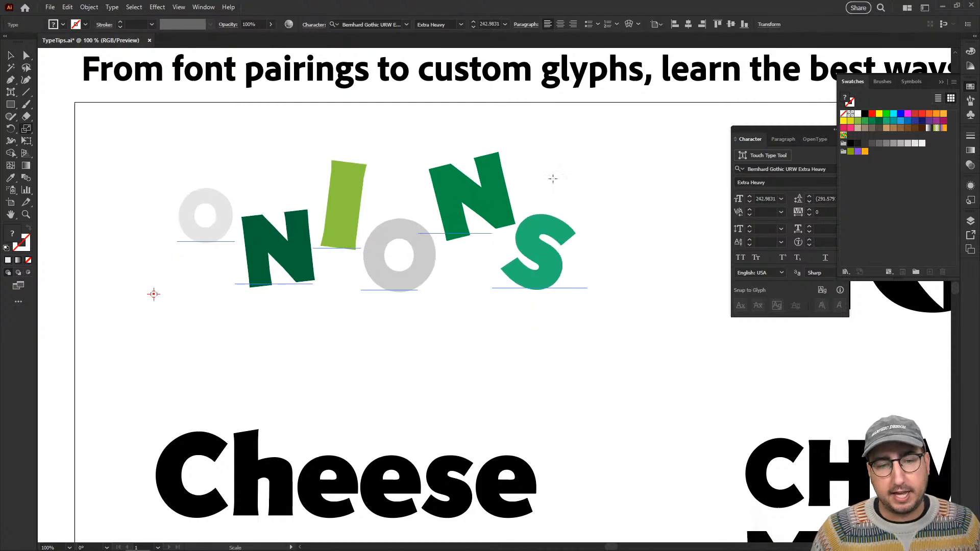
key("v")
left_click_drag(545, 232, 519, 248)
left_click(613, 256)
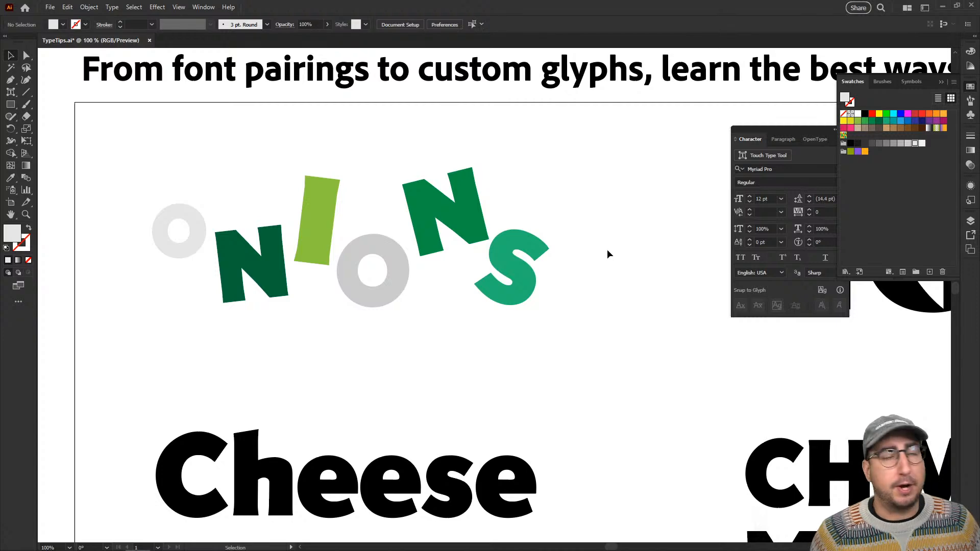
Put away the swatches and character settings, and select the EGGS text.
key("space")
left_click_drag(606, 260, 304, 244)
left_click_drag(507, 286, 234, 290)
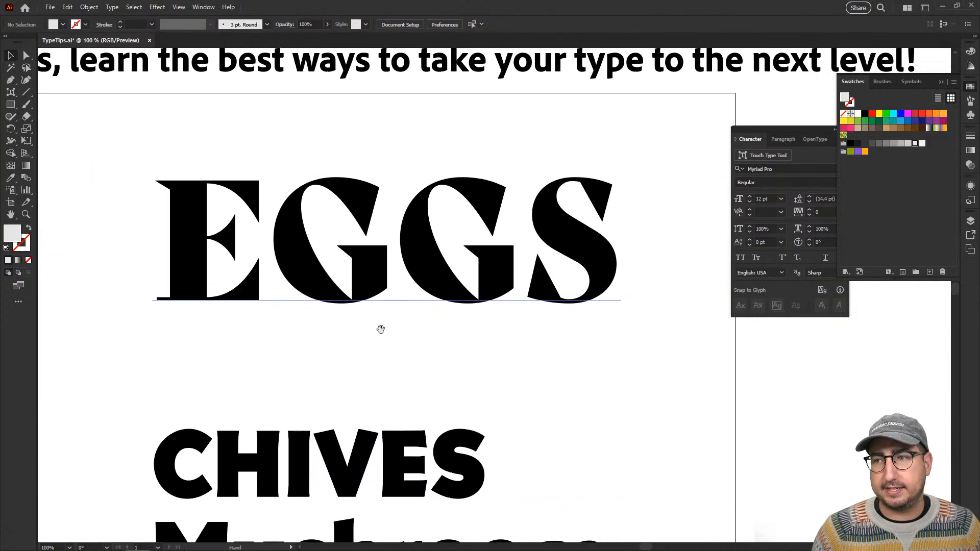
left_click_drag(381, 328, 344, 324)
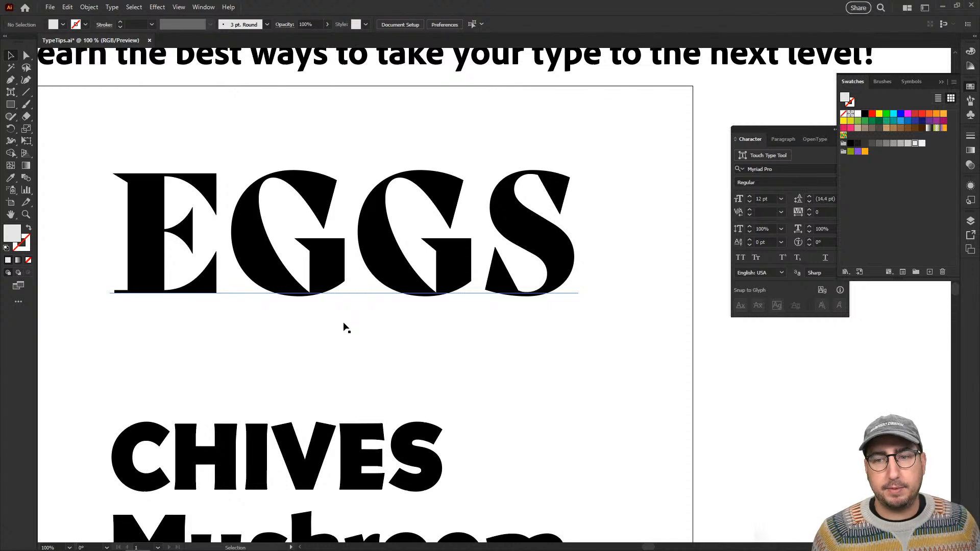
left_click(942, 84)
left_click(845, 131)
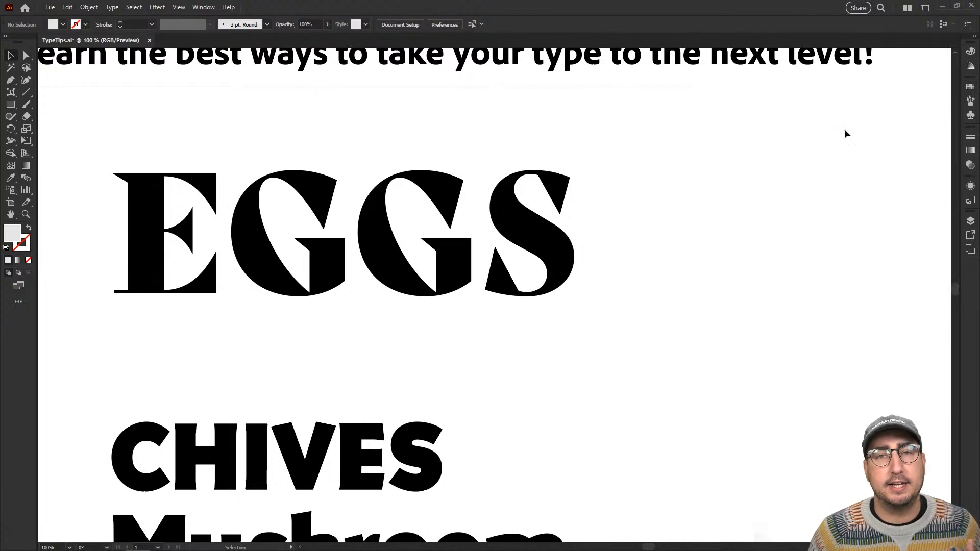
left_click(485, 266)
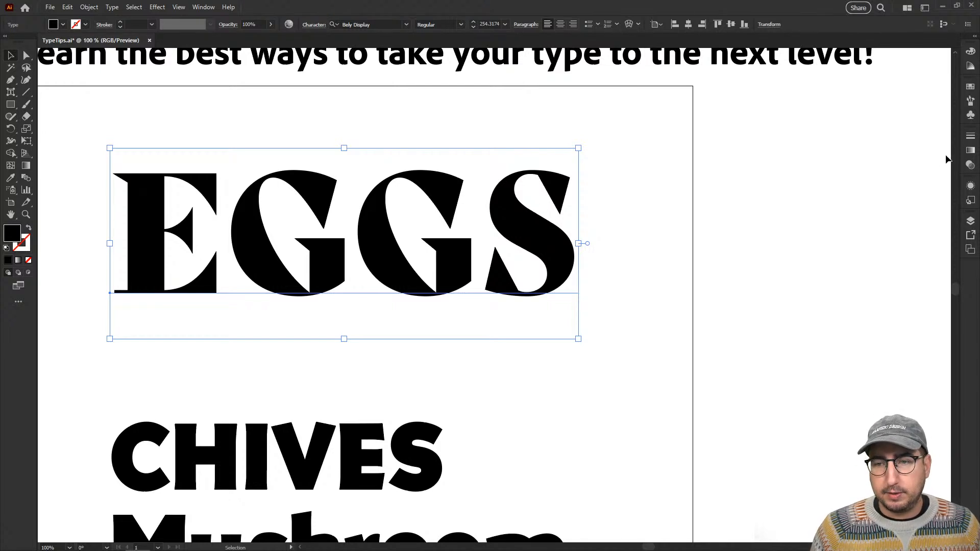
Add a black stroke to the EGGS text and set its weight to 30 pt.
left_click(972, 137)
left_click(890, 148)
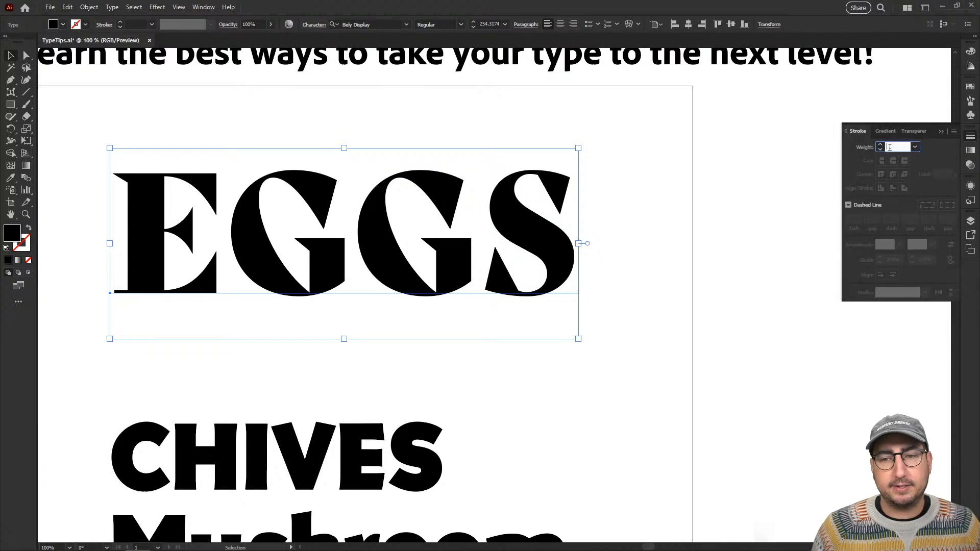
type("20")
key("Return")
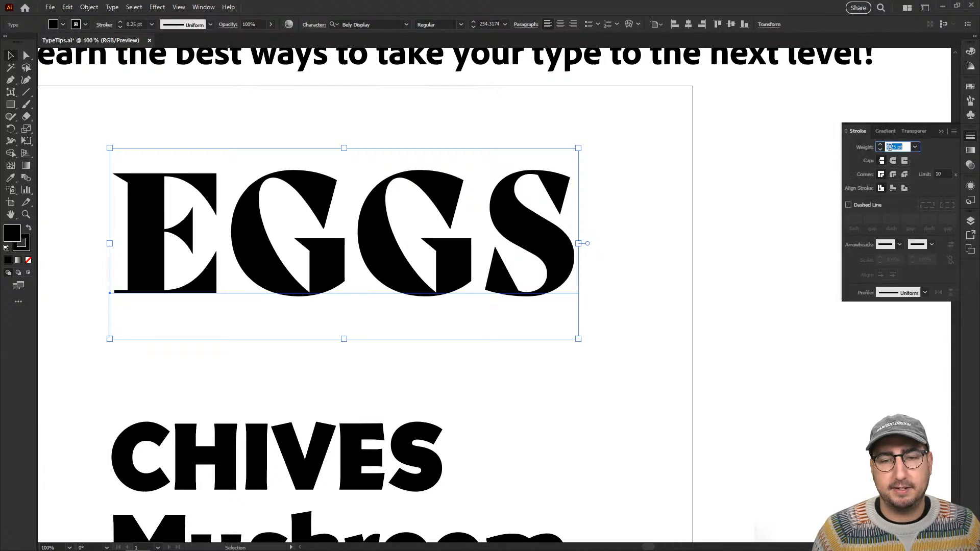
key("shift+Up")
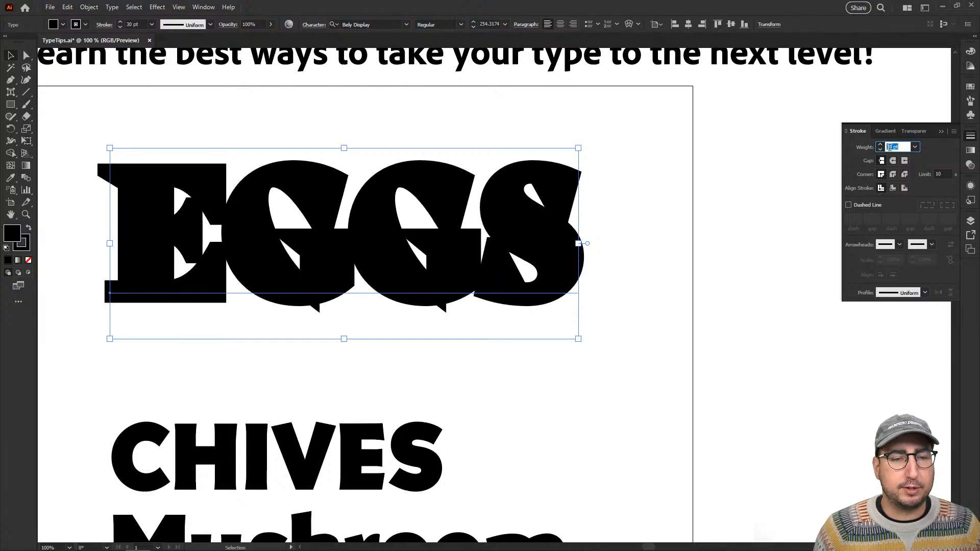
key("shift+Down")
key("shift+Down")
key("shift+Up")
key("shift+Up")
key("shift+Up")
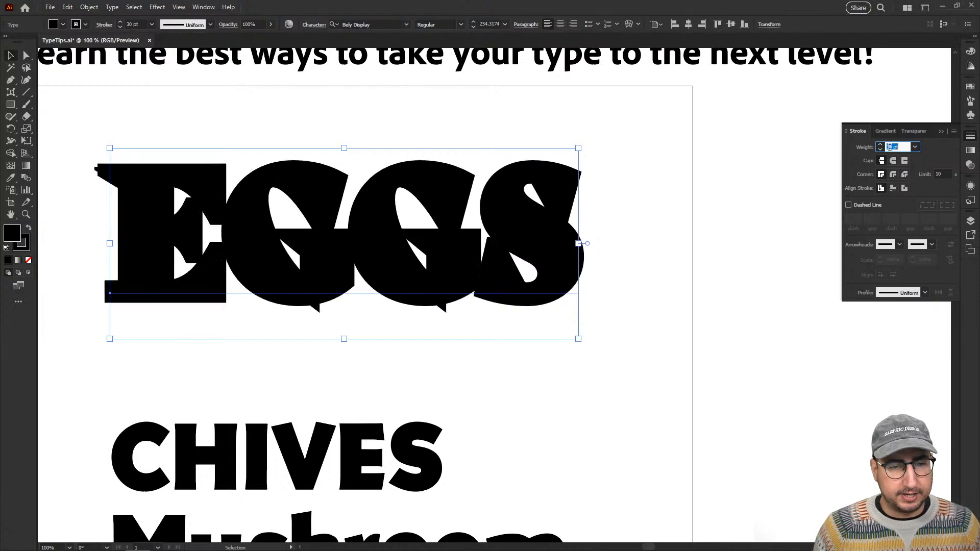
key("shift+Down")
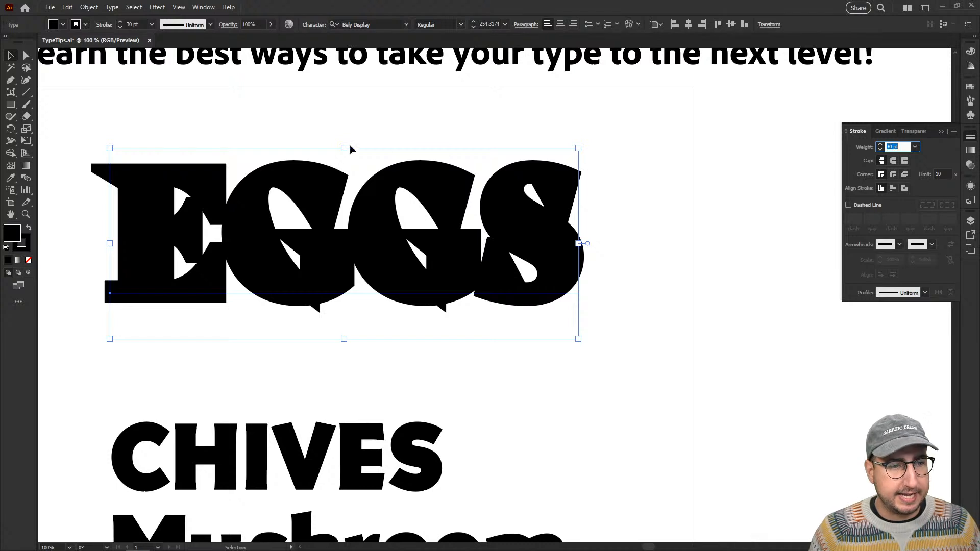
Remove both the stroke and the base fill from the EGGS text, leaving the letters with no color.
left_click(11, 58)
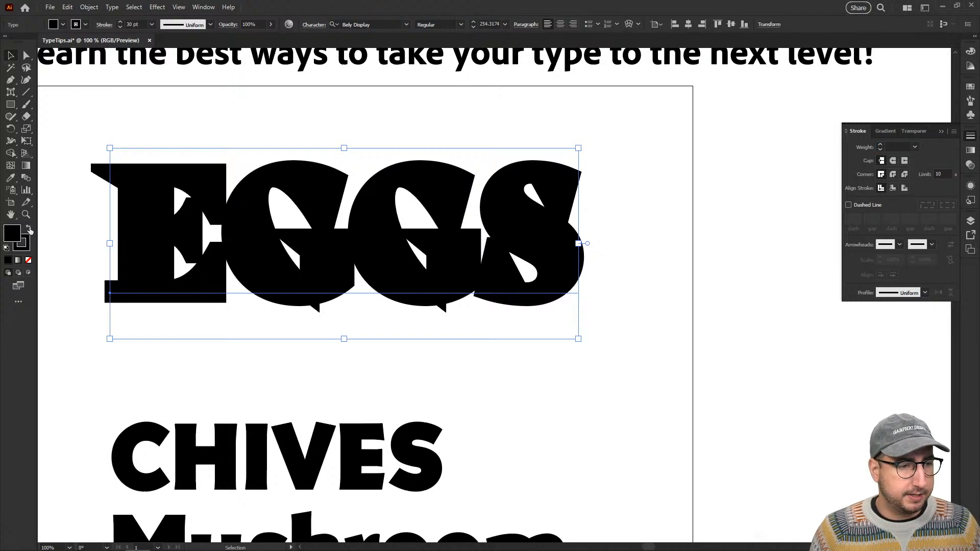
left_click(23, 245)
left_click(28, 260)
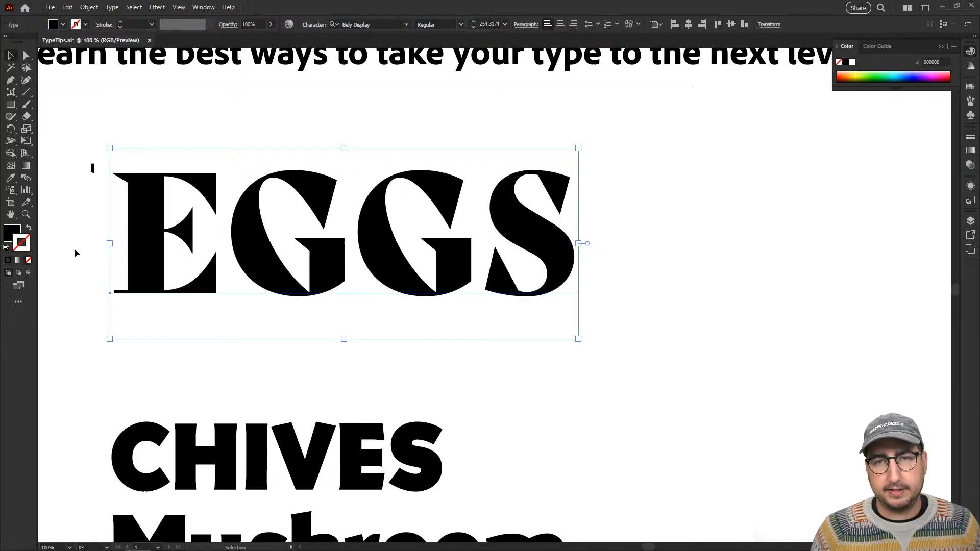
left_click(973, 189)
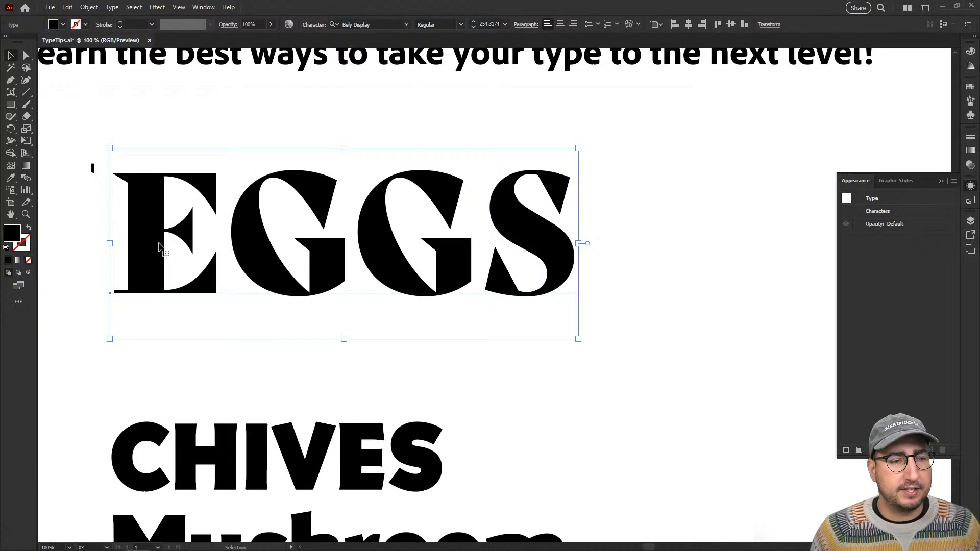
left_click(29, 261)
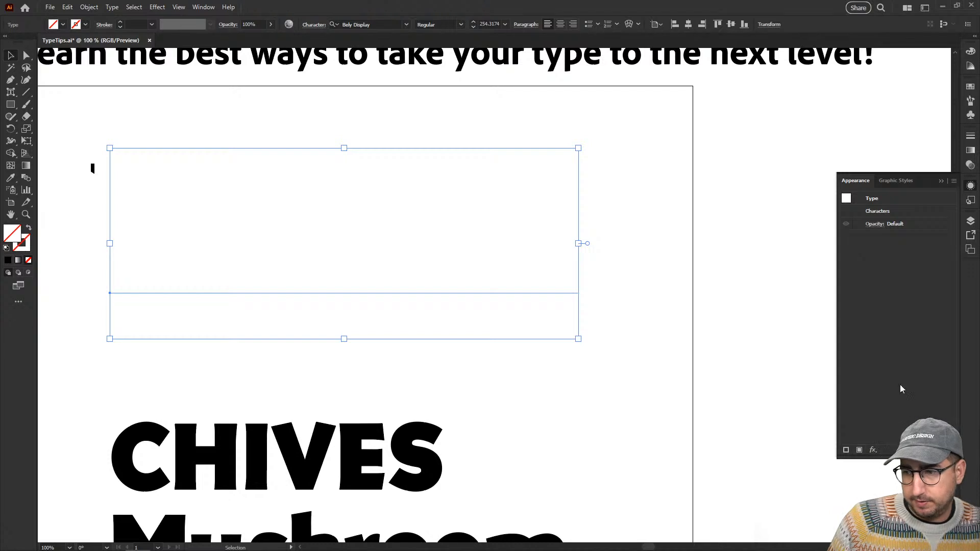
Move the collapsed Appearance settings above the Color settings in the dock and expand them.
left_click(971, 186)
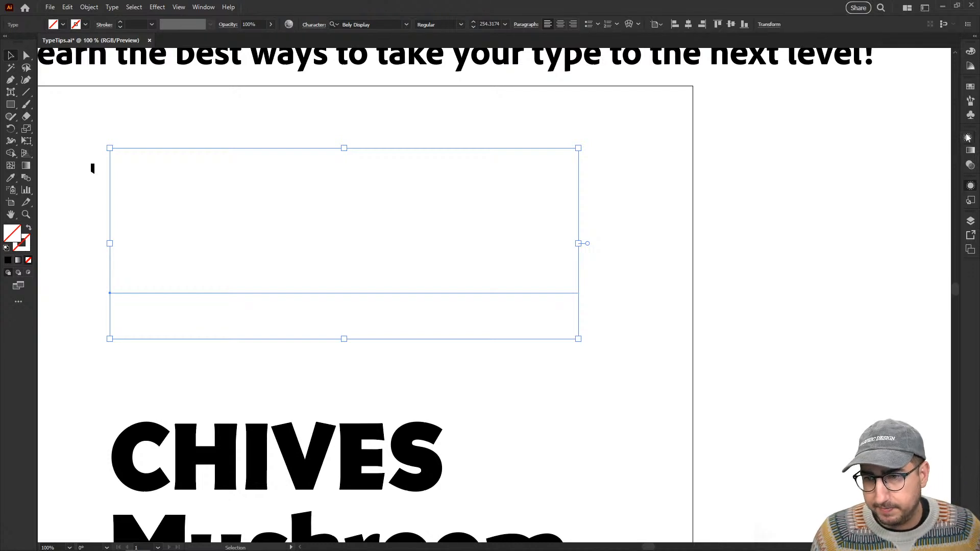
left_click_drag(969, 64, 969, 50)
left_click(971, 54)
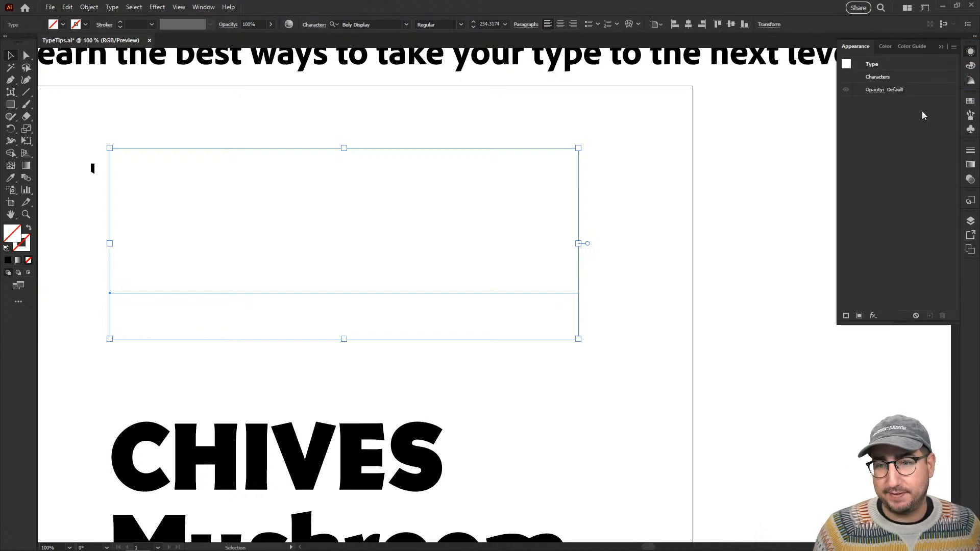
Add a new fill to the EGGS text object through its appearance and color it light orange.
left_click(860, 317)
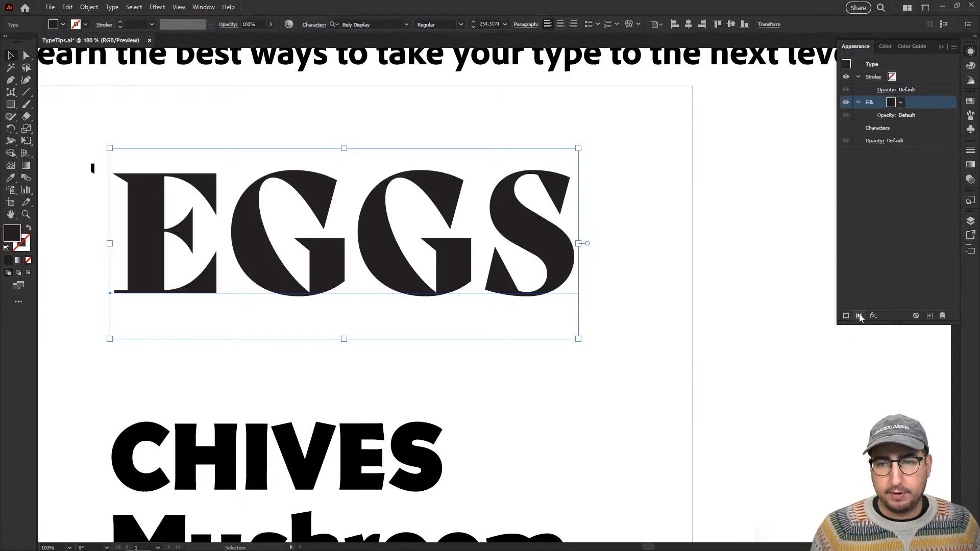
left_click(900, 104)
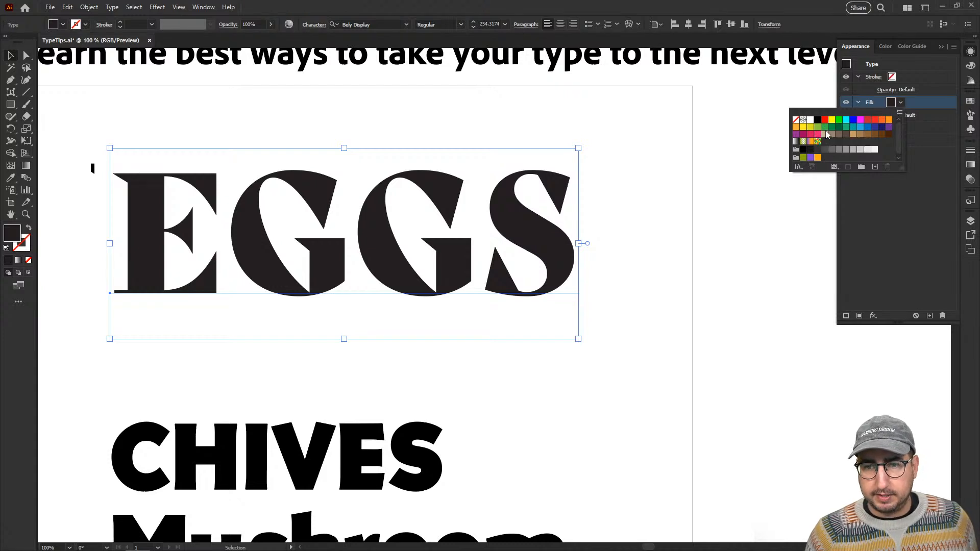
left_click(804, 128)
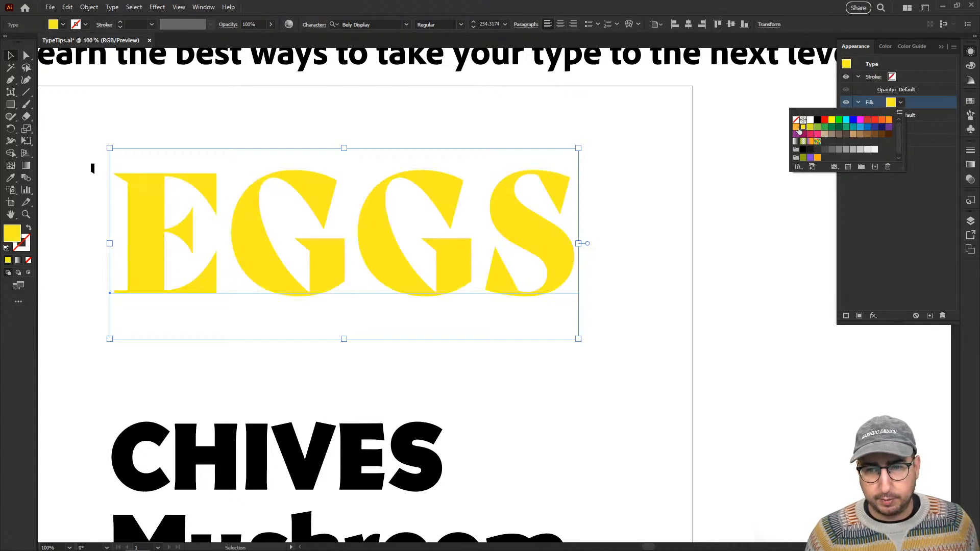
left_click(797, 127)
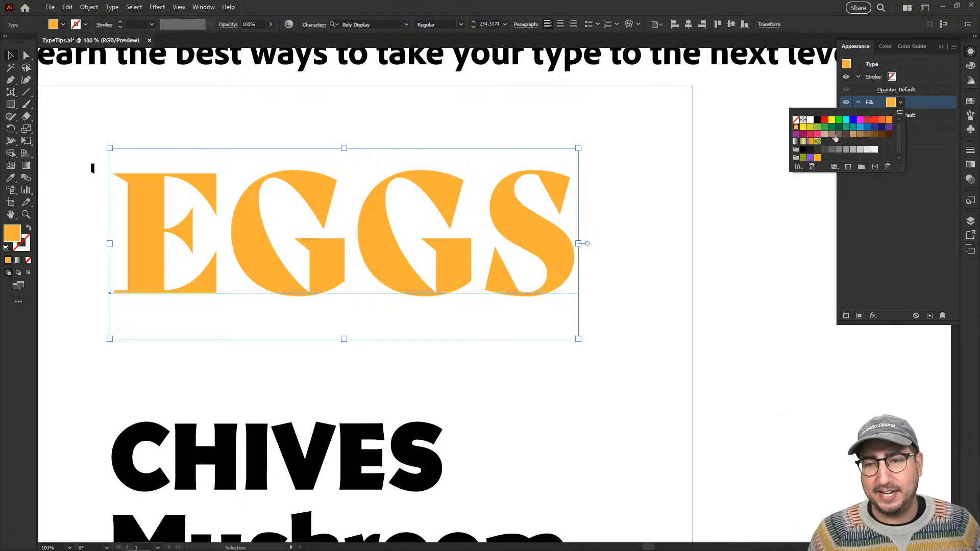
left_click(889, 208)
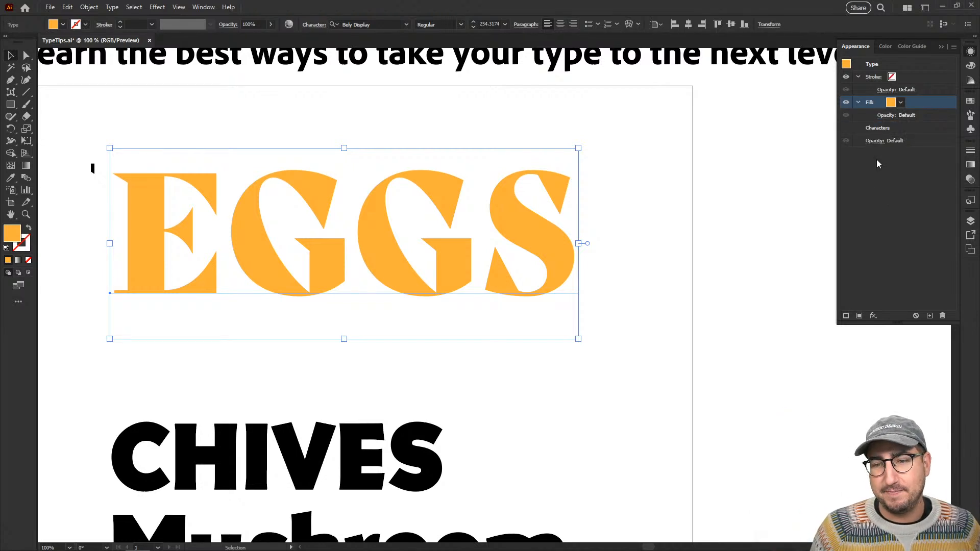
Add a new stroke to the EGGS text above its orange fill and color it light gray.
left_click(847, 316)
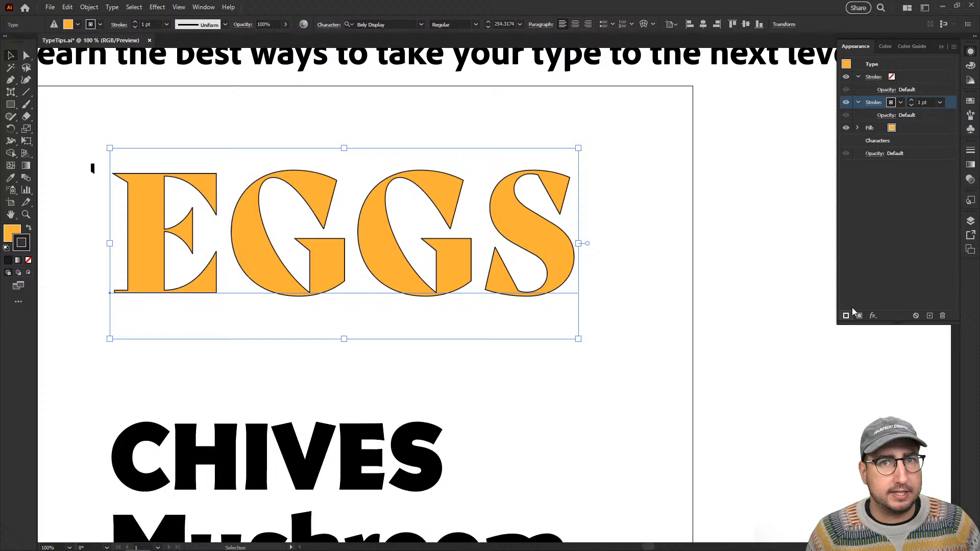
left_click(900, 103)
left_click(861, 150)
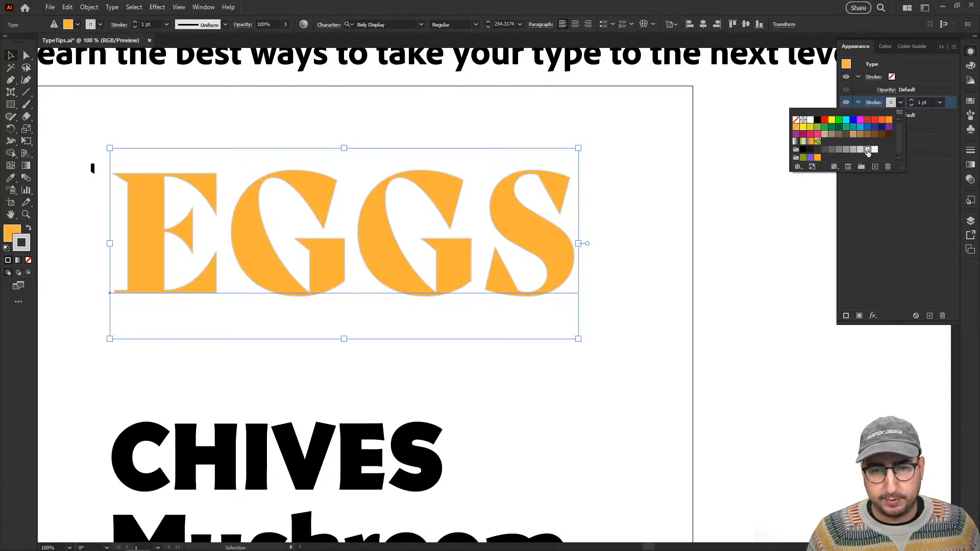
left_click(868, 149)
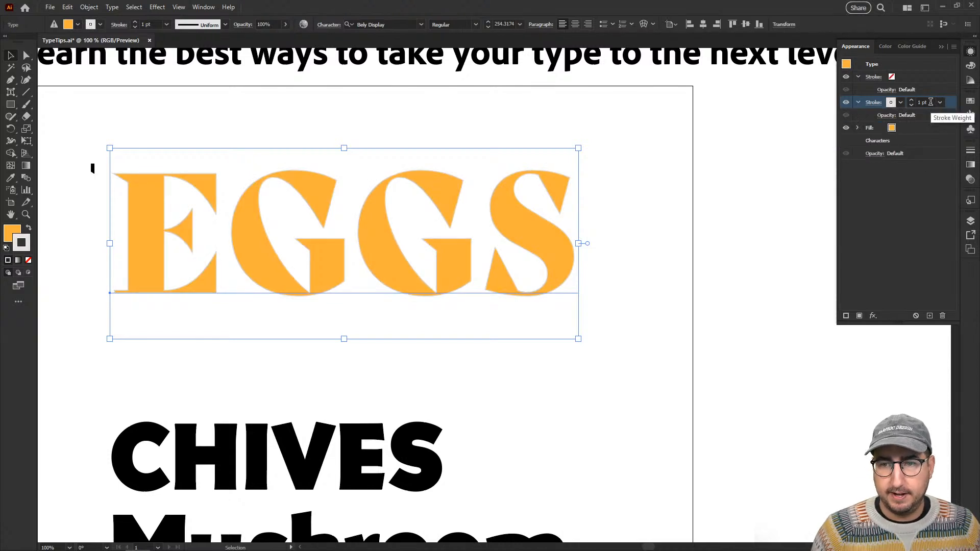
Increase the light gray stroke's weight on the EGGS text to 7 pt.
left_click(931, 102)
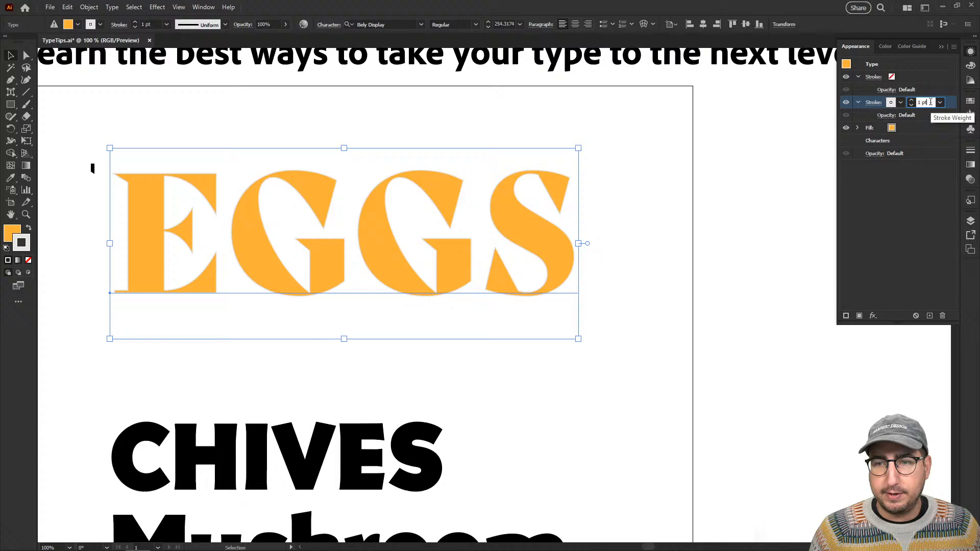
left_click(874, 104)
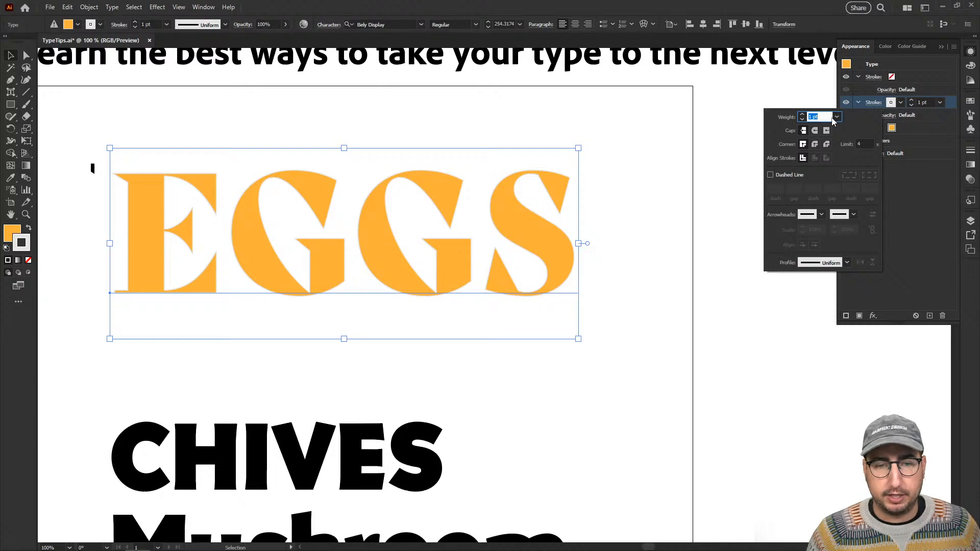
key("Up")
key("Up")
key("Up")
key("Up")
key("Up")
key("Up")
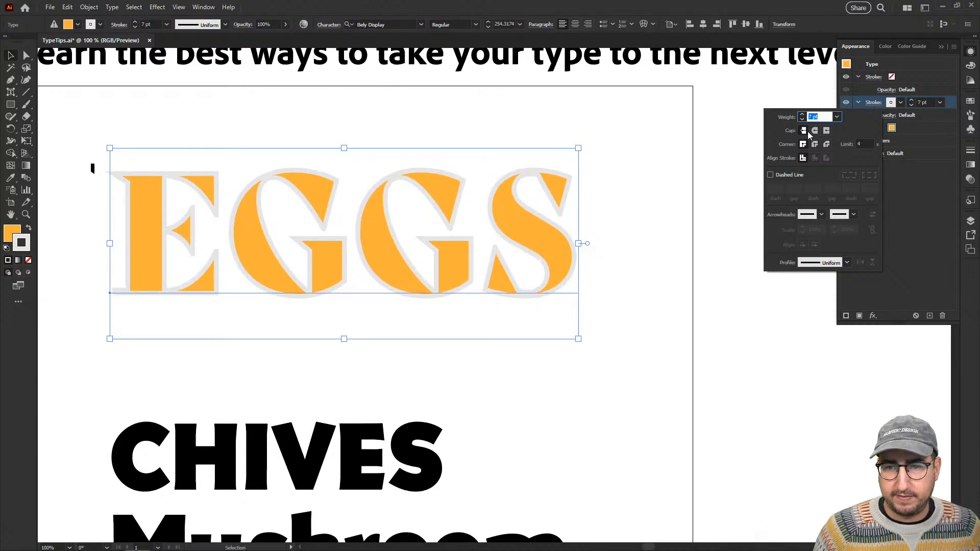
Give the gray EGGS stroke round joins and round caps, and set its weight to 8 pt.
left_click(815, 145)
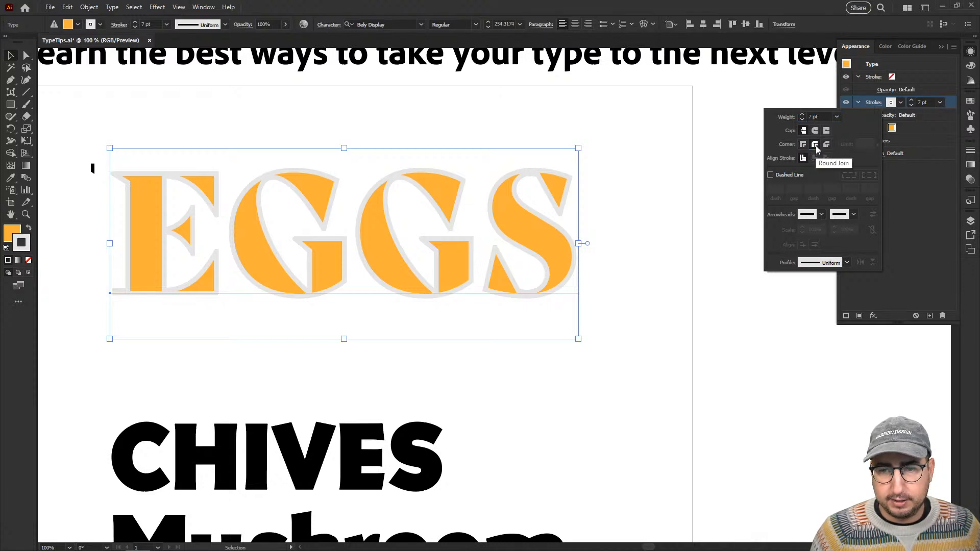
left_click(816, 132)
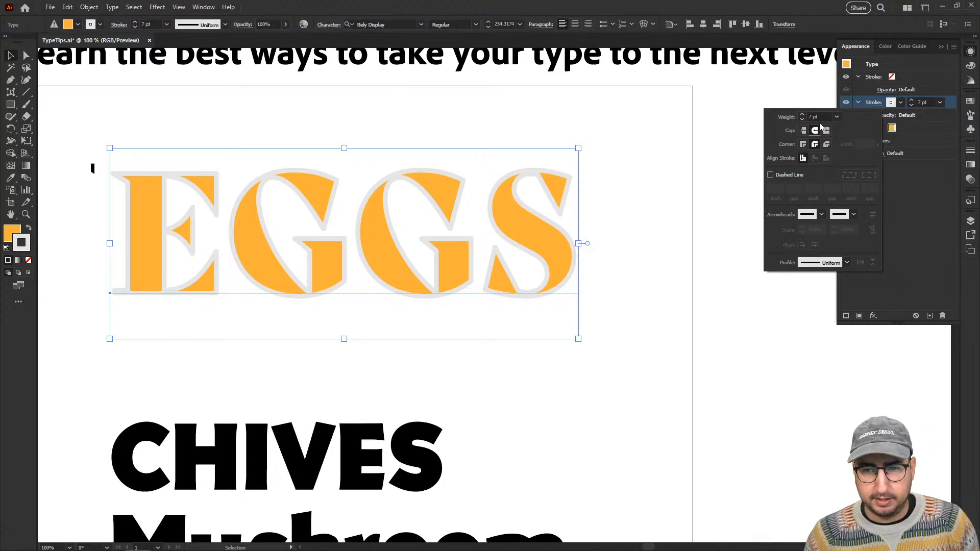
left_click(818, 117)
key("Up")
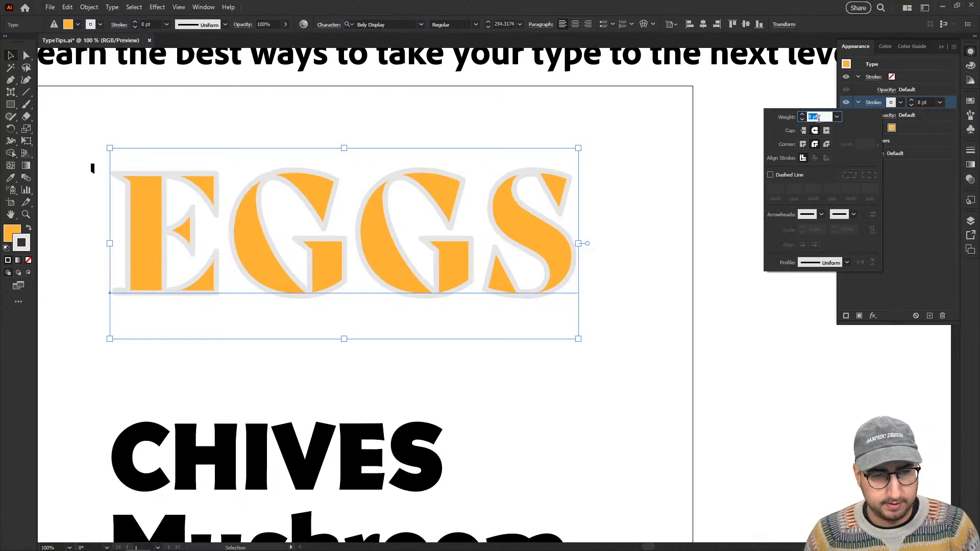
left_click(911, 208)
Recolor the 8 pt EGGS stroke to the palest gray swatch and deselect the text.
left_click(900, 102)
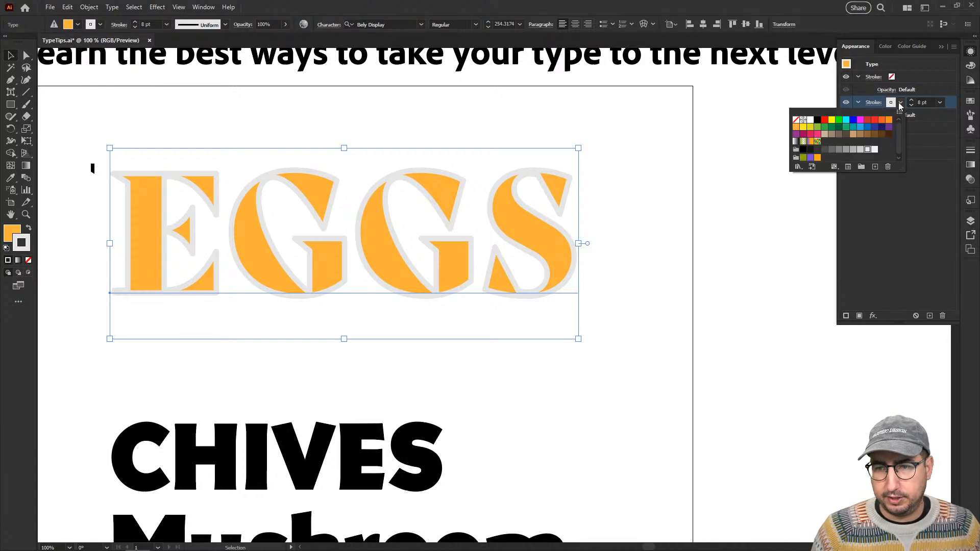
left_click(874, 149)
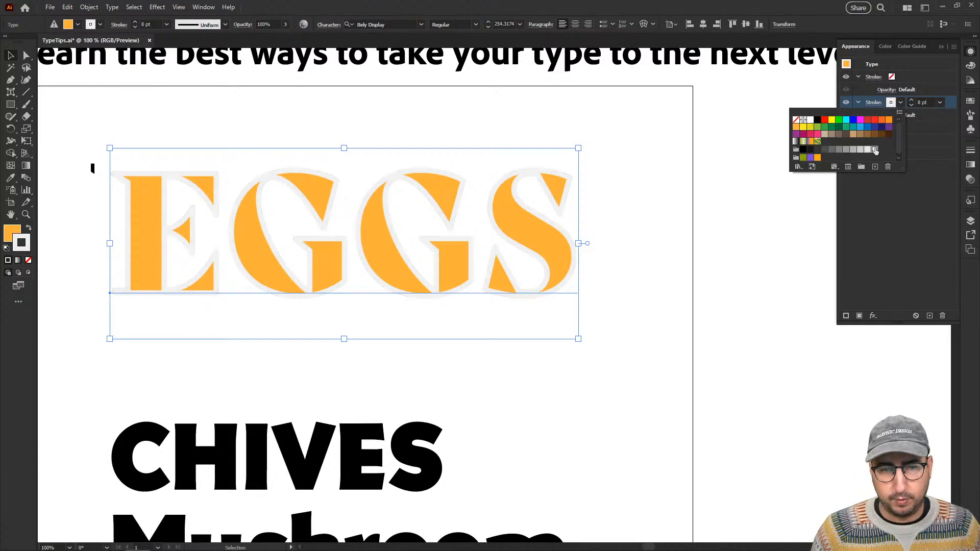
left_click(673, 220)
Draw a rectangle about 906 × 384 px around the EGGS text, placed behind it with a black fill and no stroke.
key("m")
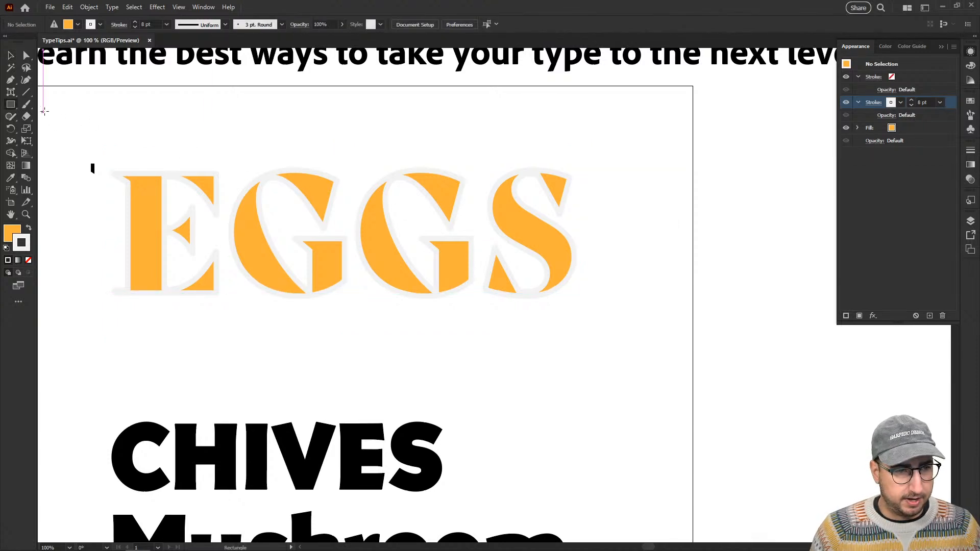
mouse_move(52, 105)
left_mouse_down()
mouse_move(132, 155)
mouse_move(615, 332)
mouse_move(642, 356)
left_mouse_up()
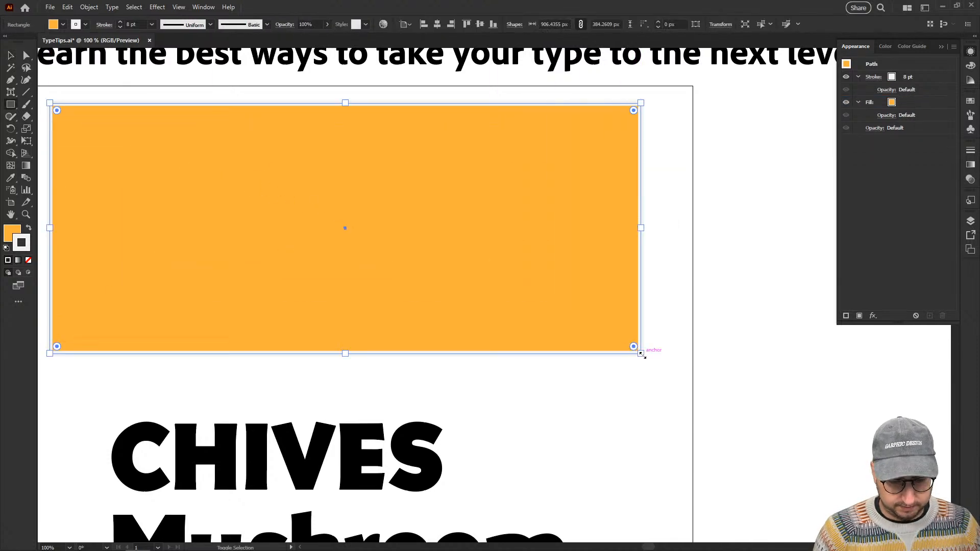
key("ctrl+shift+bracketleft")
key("o")
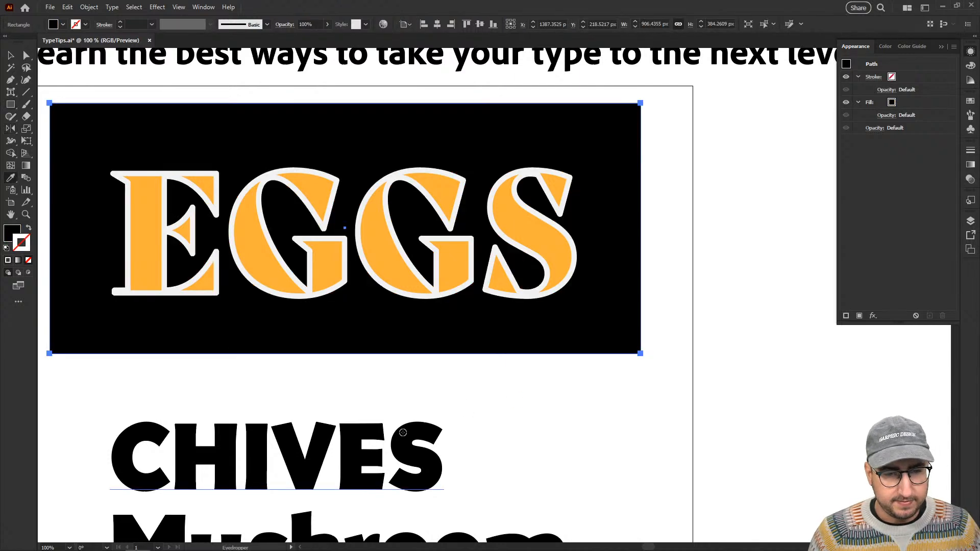
key("v")
left_click(700, 329)
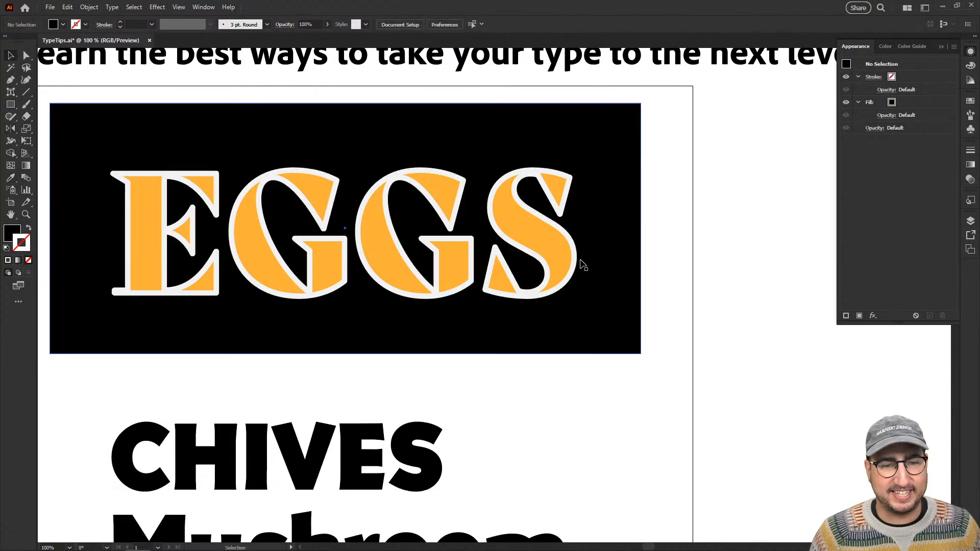
Add another stroke to the EGGS text between the orange fill and the pale gray stroke, and color it red.
left_click(545, 241)
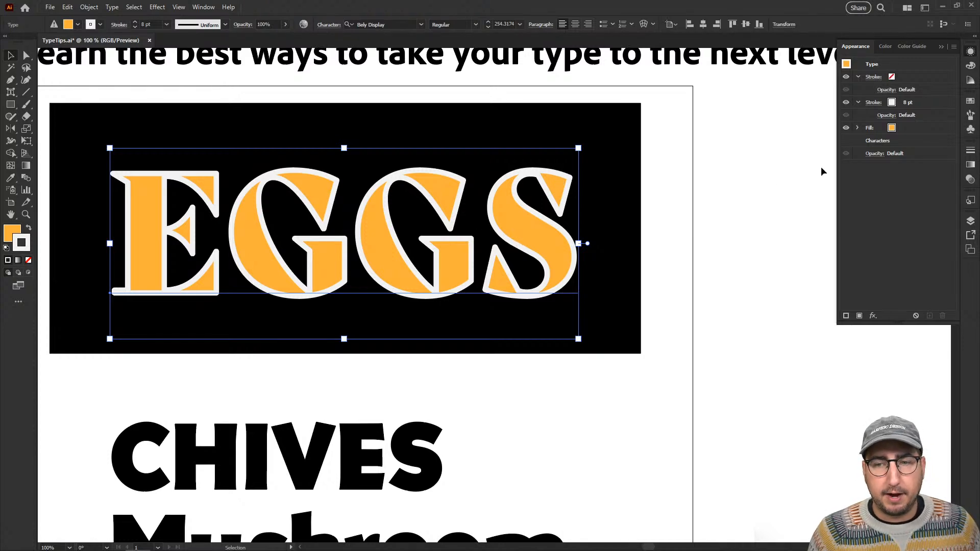
left_click(901, 128)
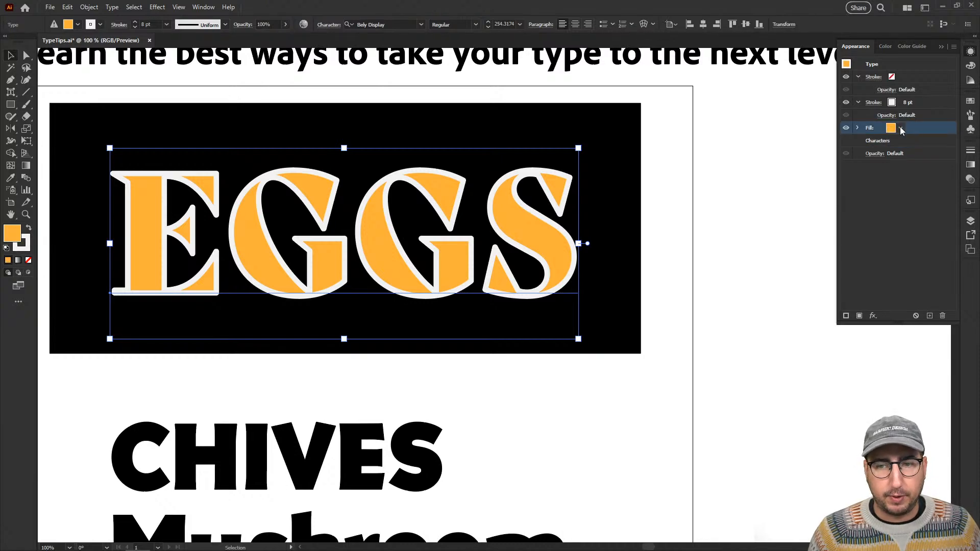
left_click(846, 317)
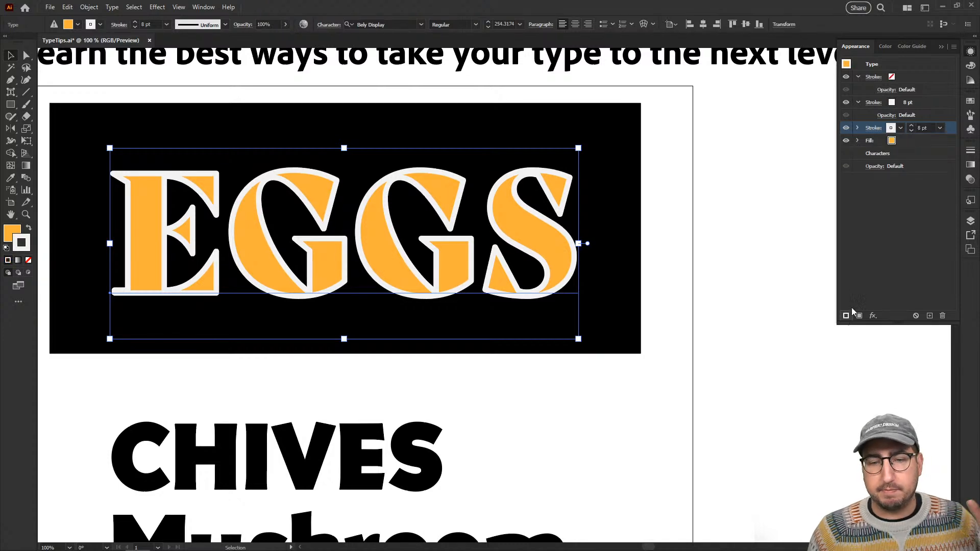
left_click(901, 129)
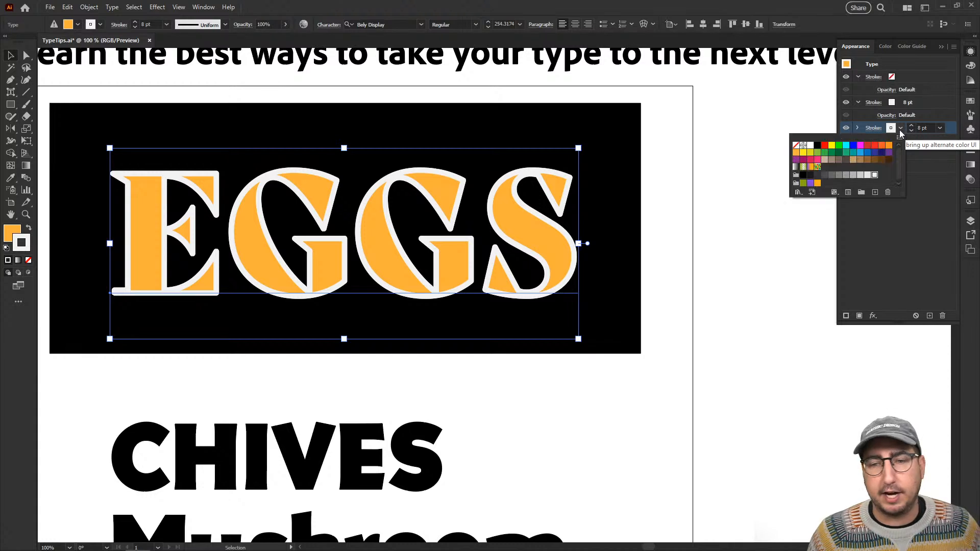
left_click(818, 148)
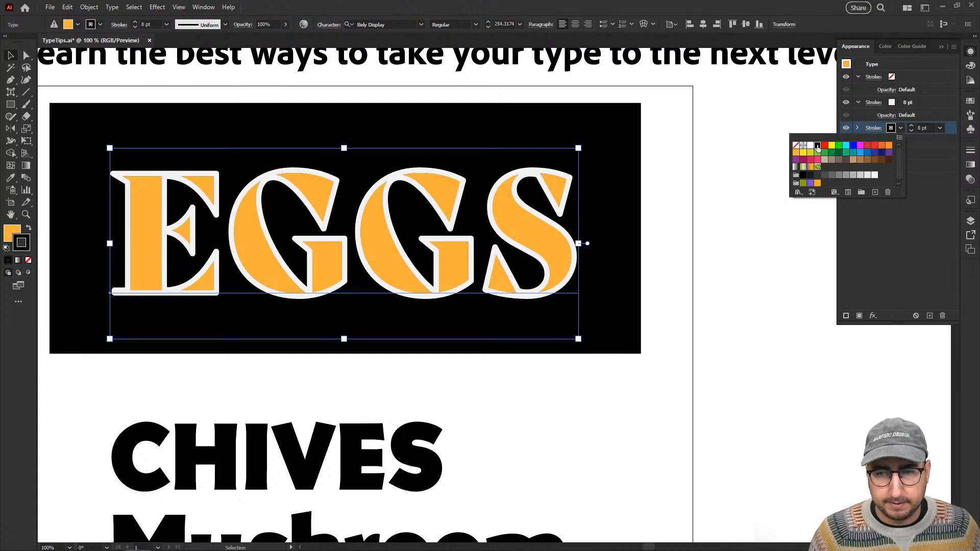
left_click(928, 128)
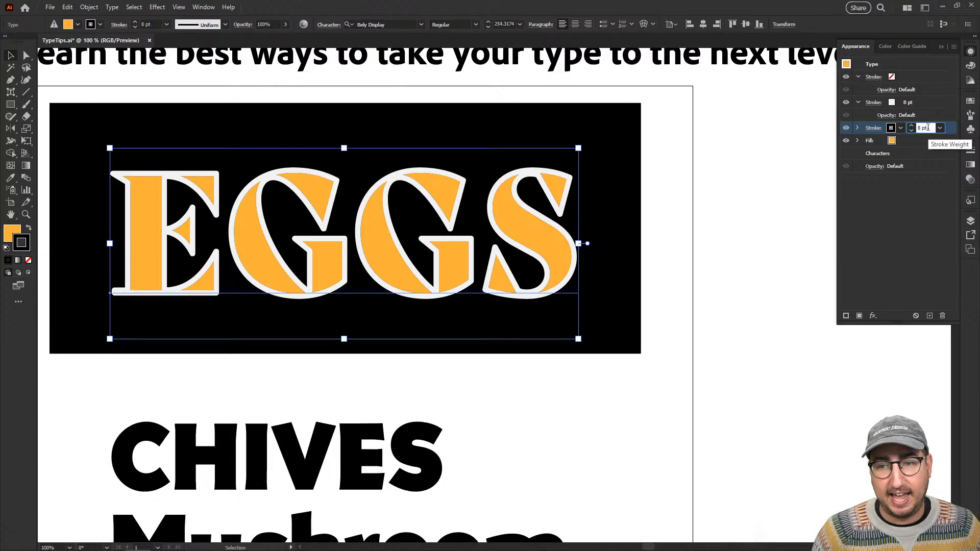
left_click(901, 129)
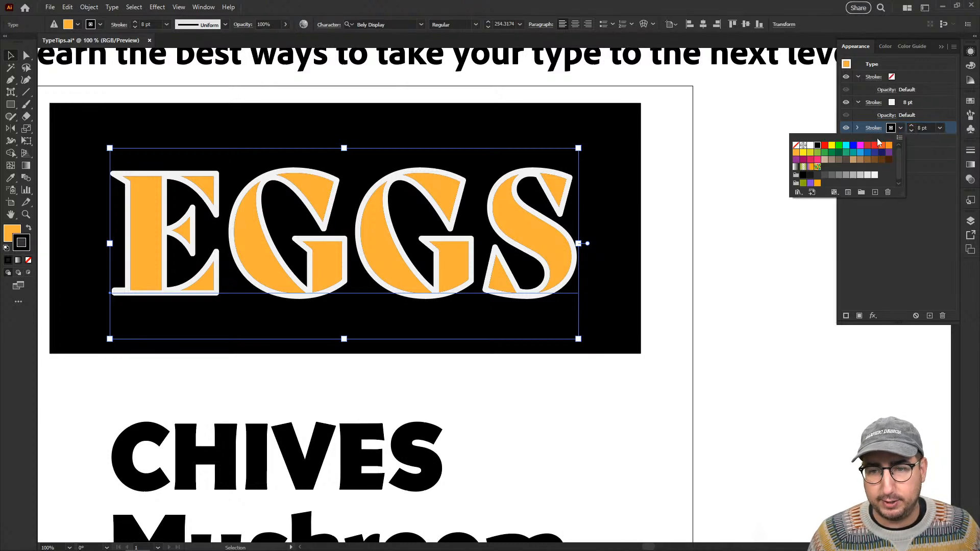
left_click(868, 145)
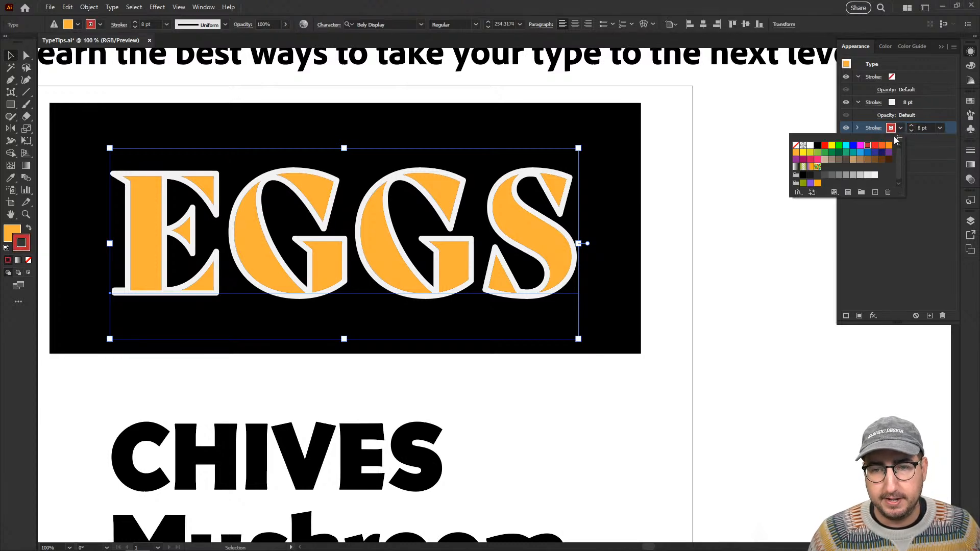
Set the red EGGS stroke's weight to 20 pt.
left_click(928, 128)
type("20")
key("Return")
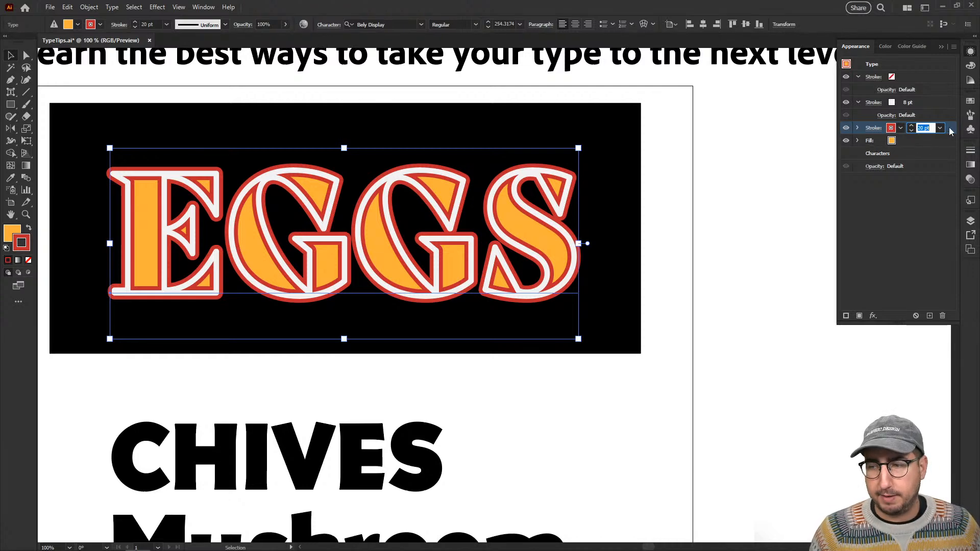
Move the red 20 pt EGGS stroke beneath the orange fill and recolor it black.
left_click_drag(951, 131, 940, 146)
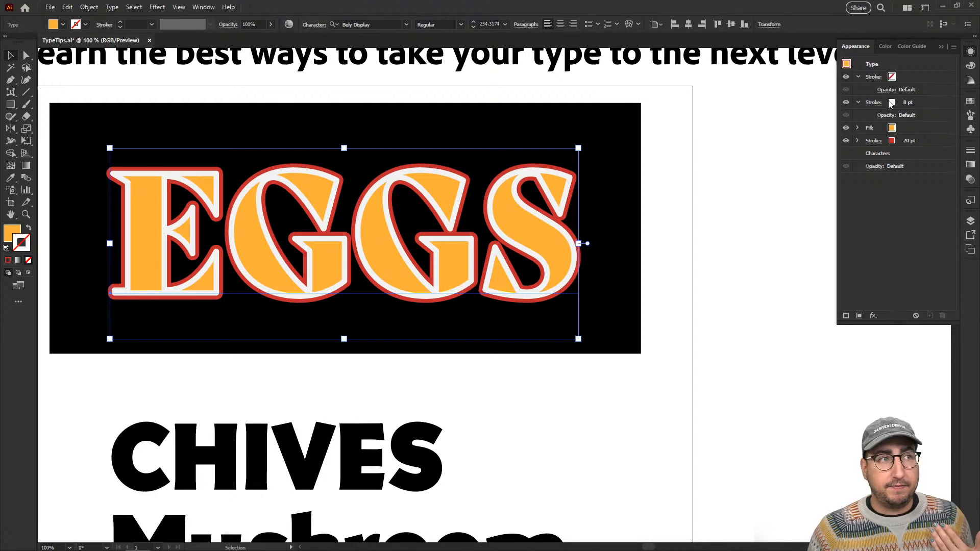
left_click(874, 141)
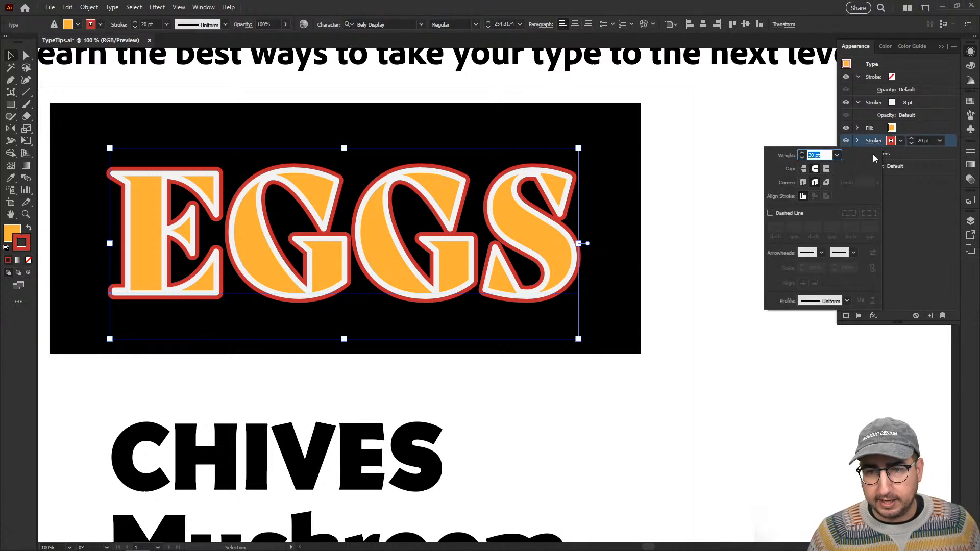
left_click(900, 140)
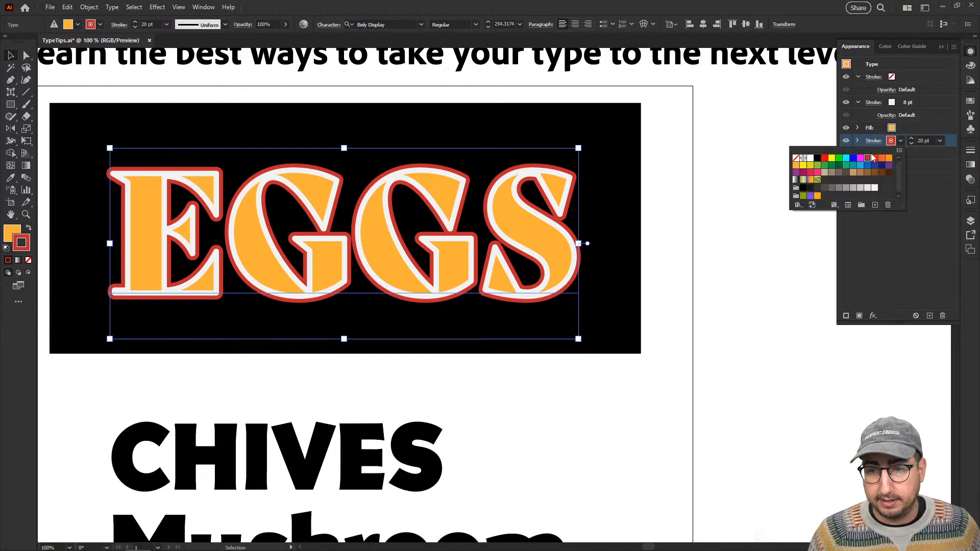
left_click(816, 160)
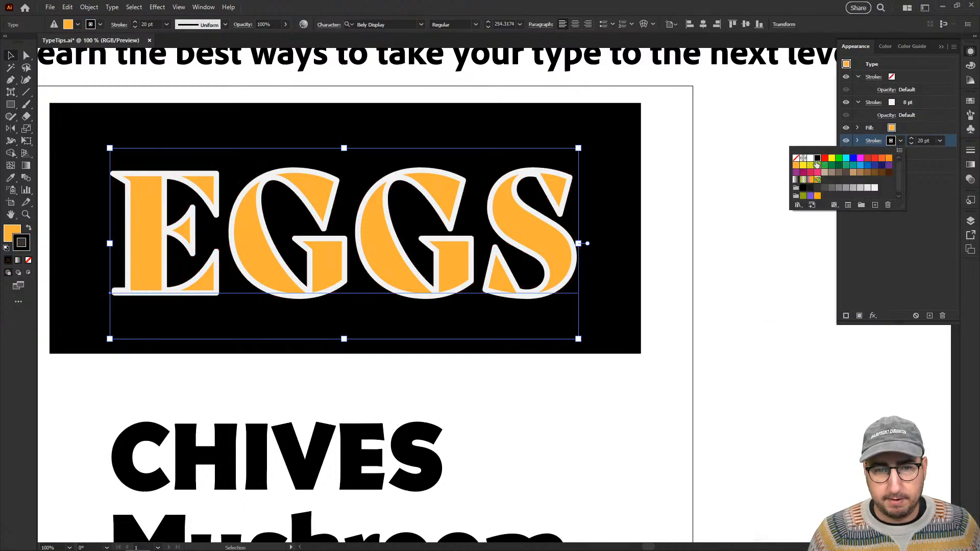
left_click(901, 142)
Set the corners of the black 20 pt stroke and the pale gray 8 pt stroke to Miter Join.
left_click(873, 145)
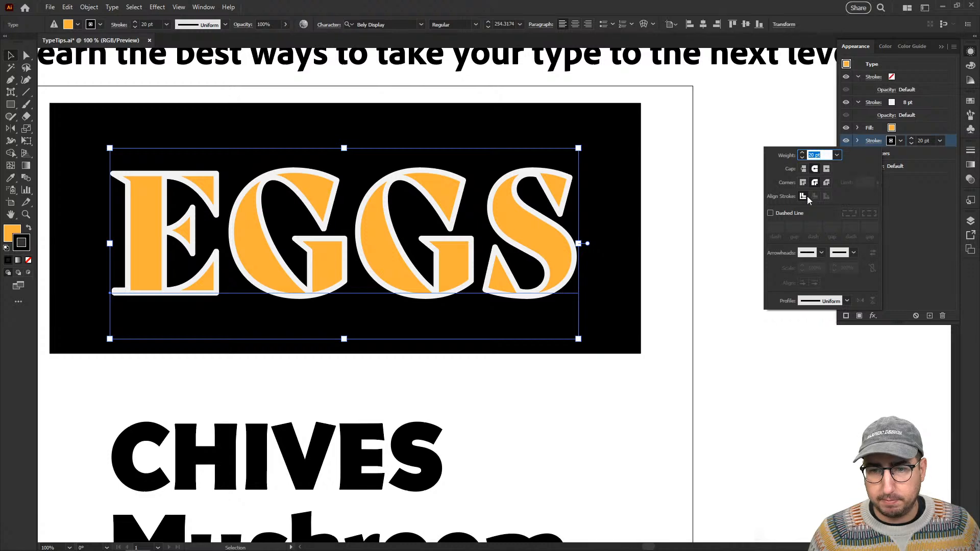
left_click(804, 182)
left_click(873, 104)
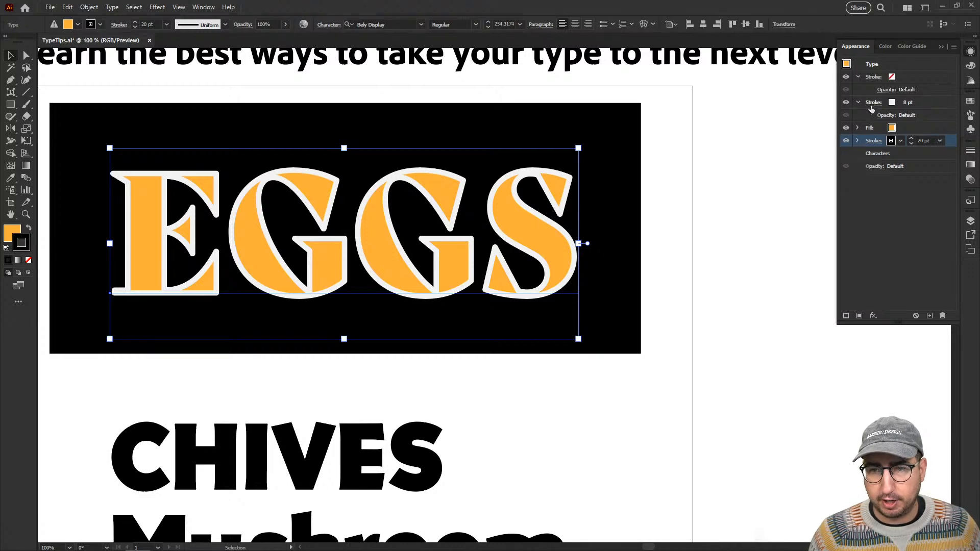
left_click(872, 104)
left_click(803, 144)
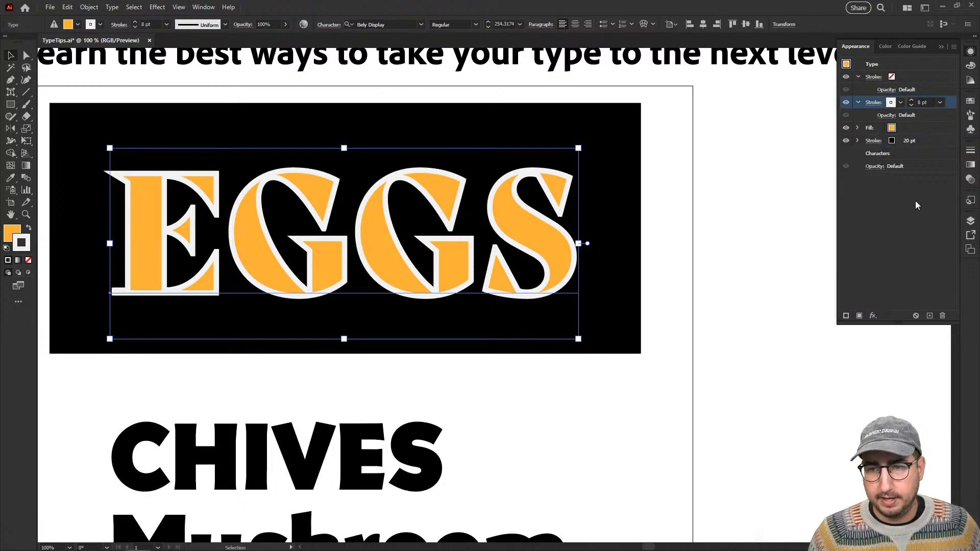
Add another stroke to the EGGS text beneath the black 20 pt stroke and color it white.
left_click(924, 142)
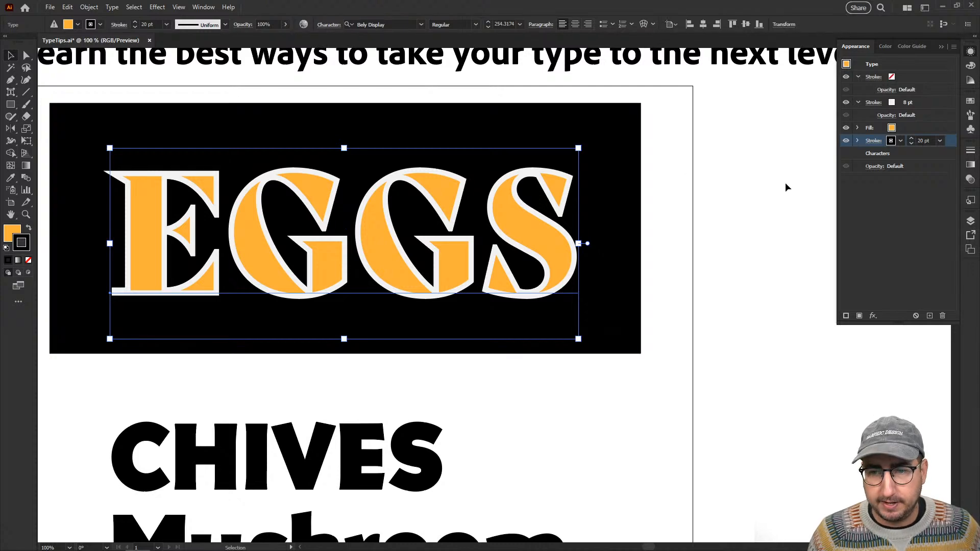
left_click(846, 316)
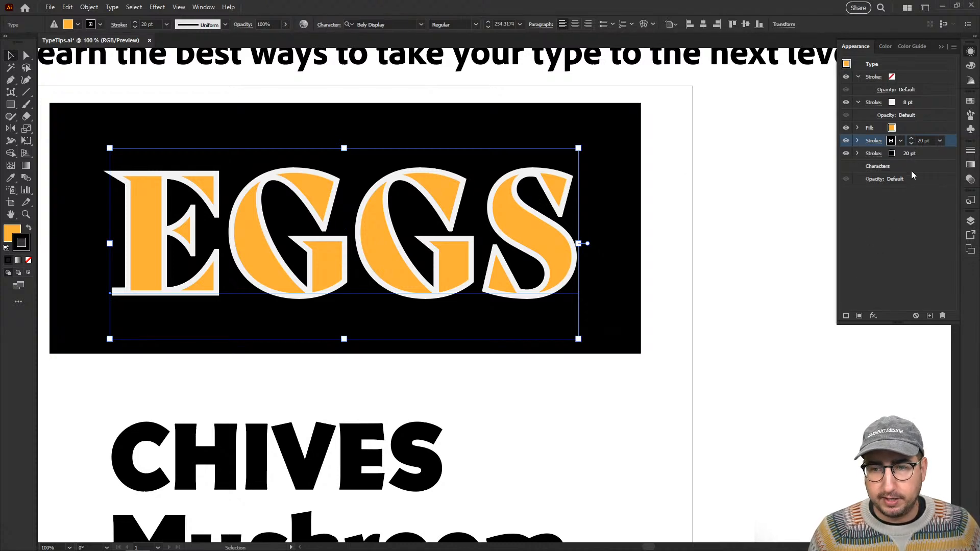
mouse_move(949, 141)
left_mouse_down()
mouse_move(940, 159)
mouse_move(914, 160)
left_mouse_up()
left_click(892, 154)
left_click(891, 154)
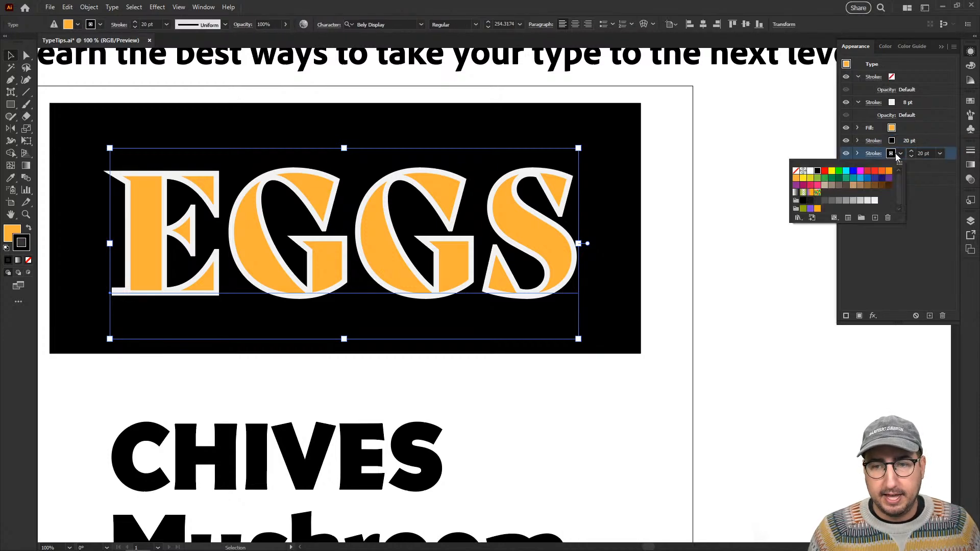
left_click(810, 171)
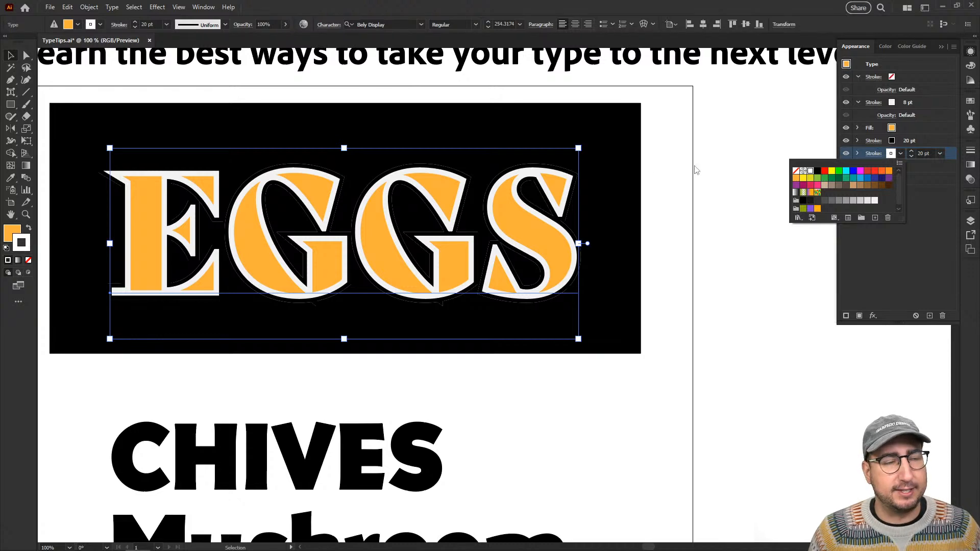
Set the weight of the bottommost white EGGS stroke to 36 pt.
left_click(927, 155)
left_click(928, 153)
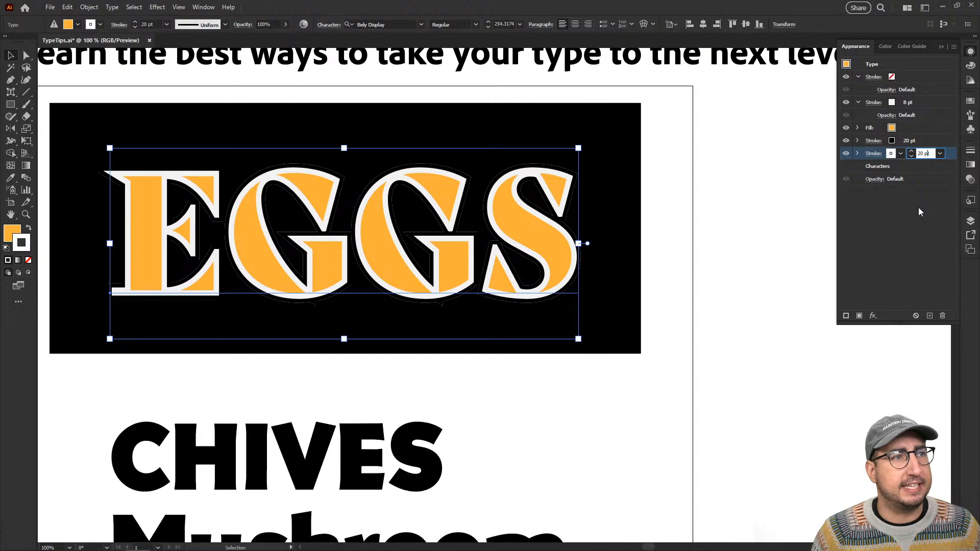
key("shift+Up")
key("Up")
key("Up")
key("Up")
key("Up")
key("Up")
key("Up")
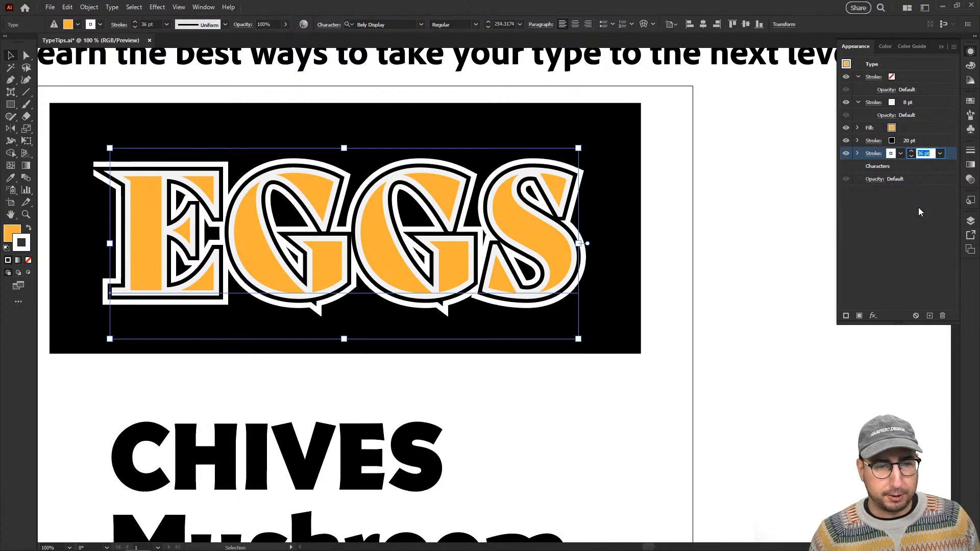
Set the corners of the 36 pt, 8 pt and 20 pt EGGS strokes to Round Join and deselect the text.
left_click(871, 159)
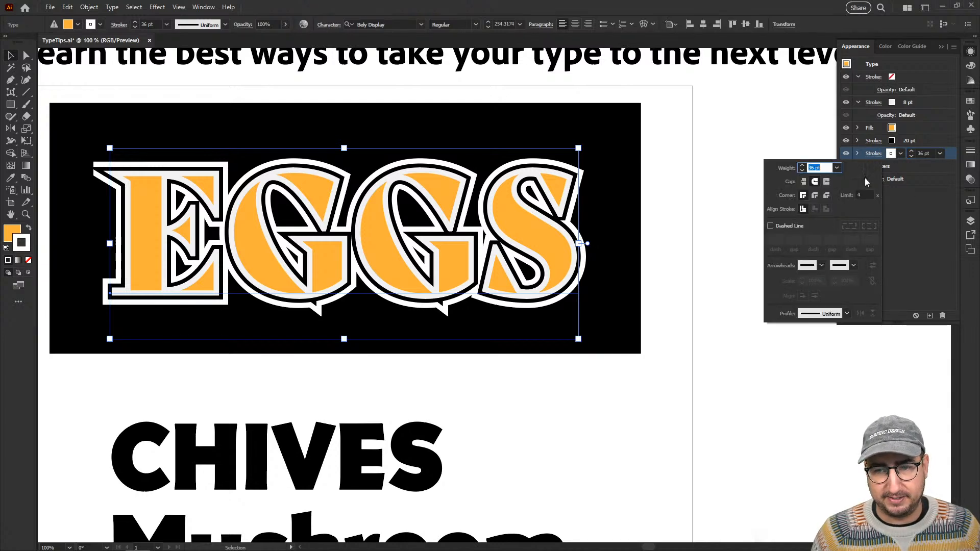
left_click(815, 197)
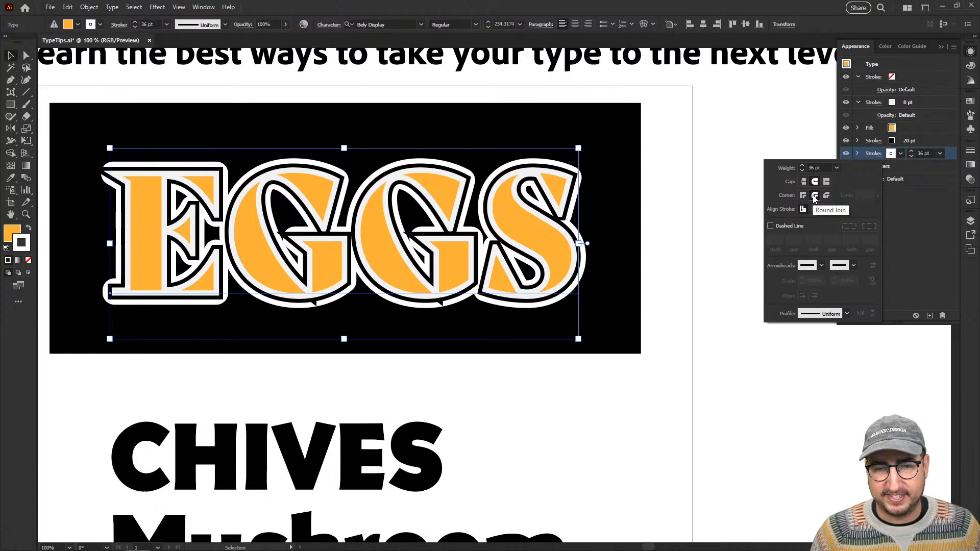
left_click(873, 105)
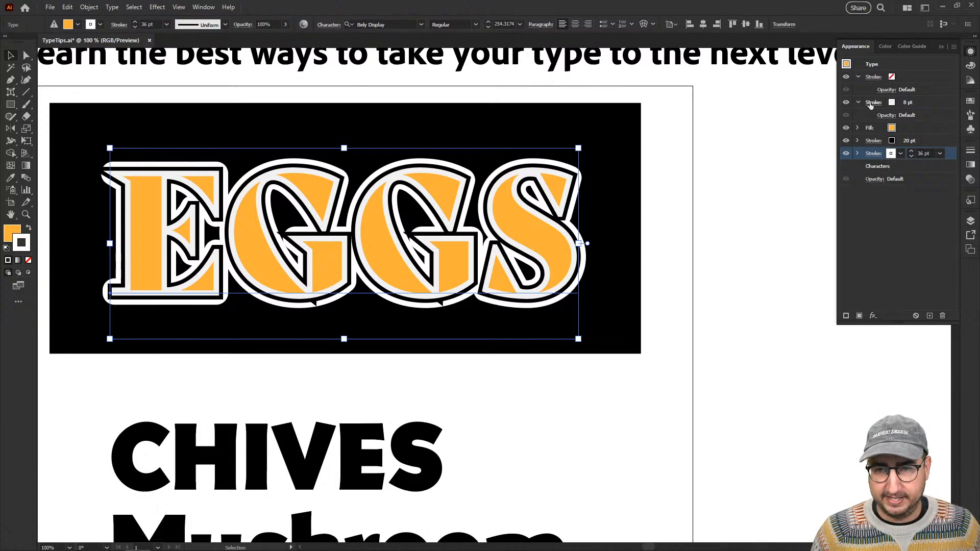
left_click(873, 103)
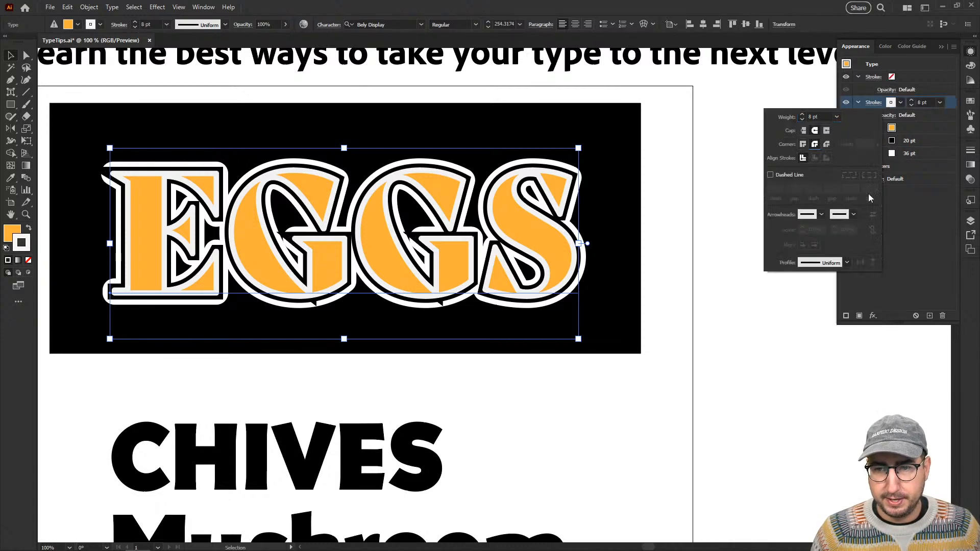
left_click(874, 142)
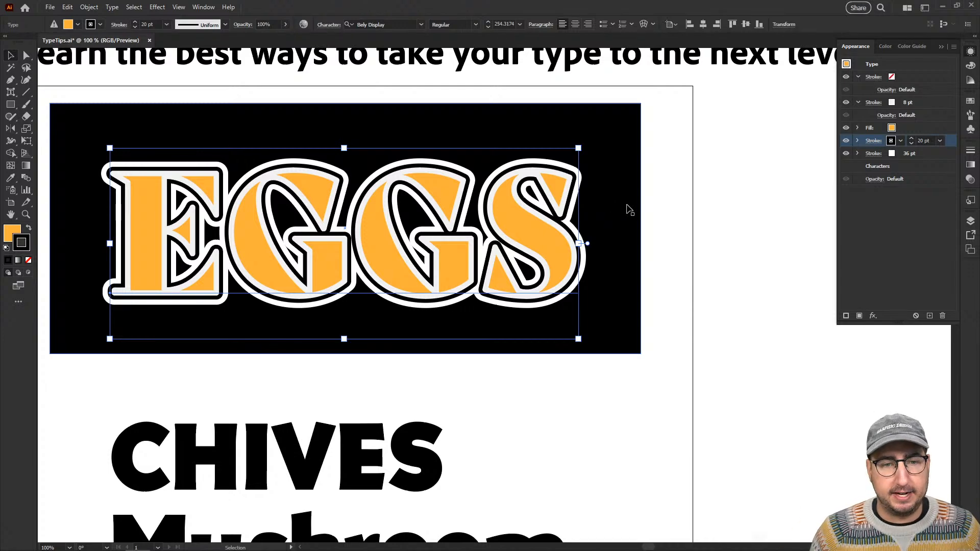
left_click(641, 219)
Reselect the EGGS text and make its uncolored topmost stroke the active appearance item.
key("z")
left_click(401, 253)
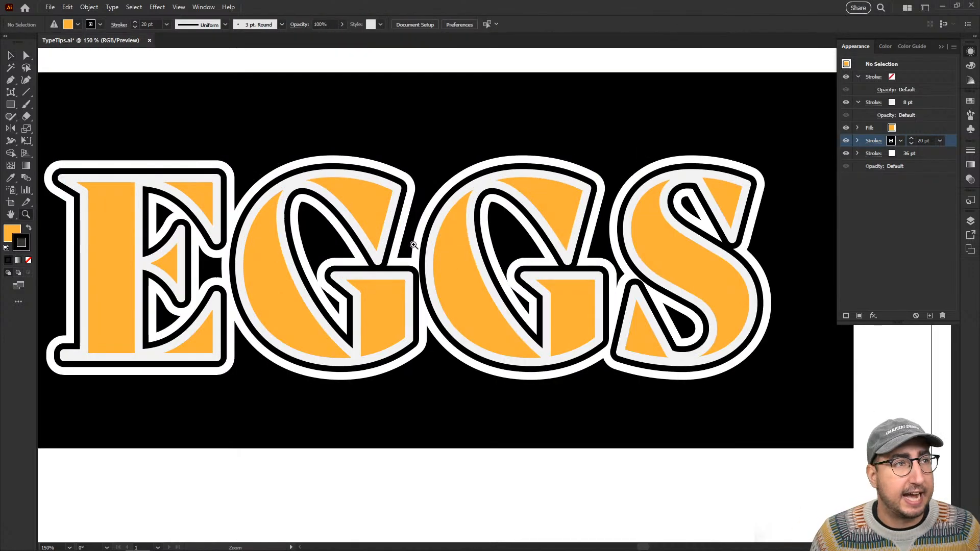
left_click(464, 264, "alt")
left_click_drag(464, 265, 396, 243)
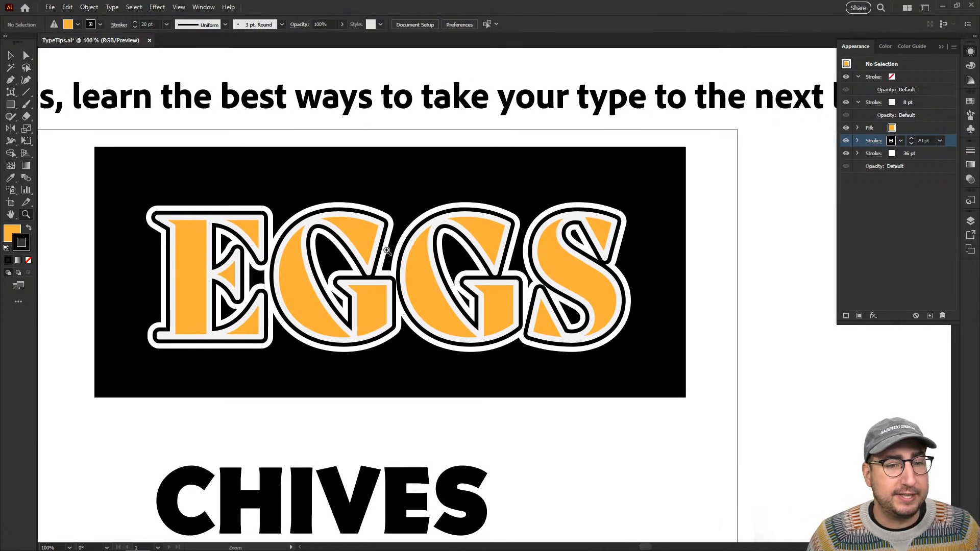
key("v")
left_click(420, 256)
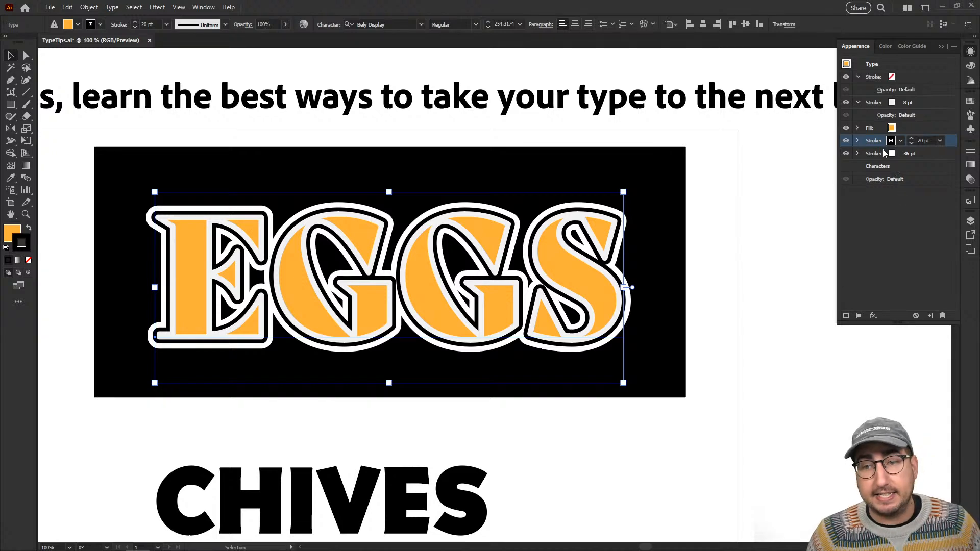
left_click(922, 78)
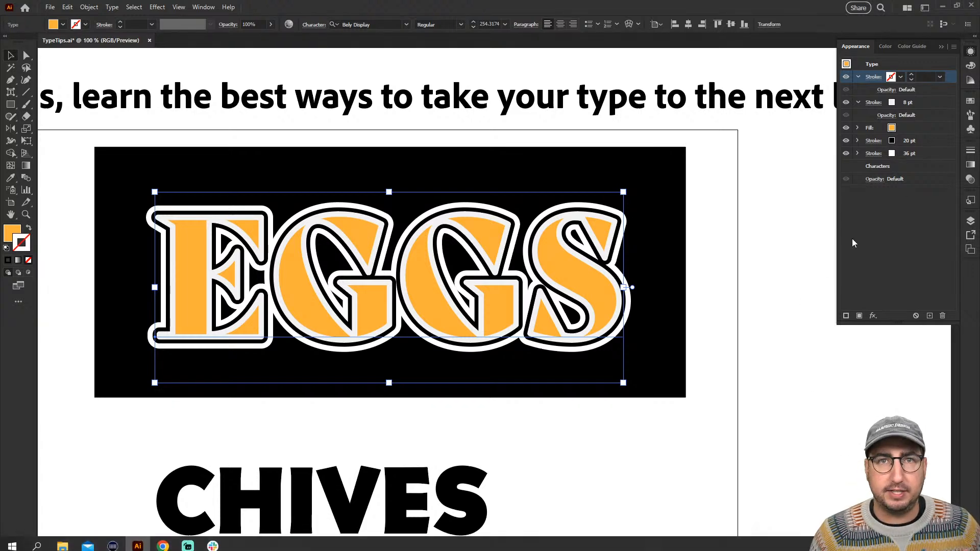
left_click(157, 8)
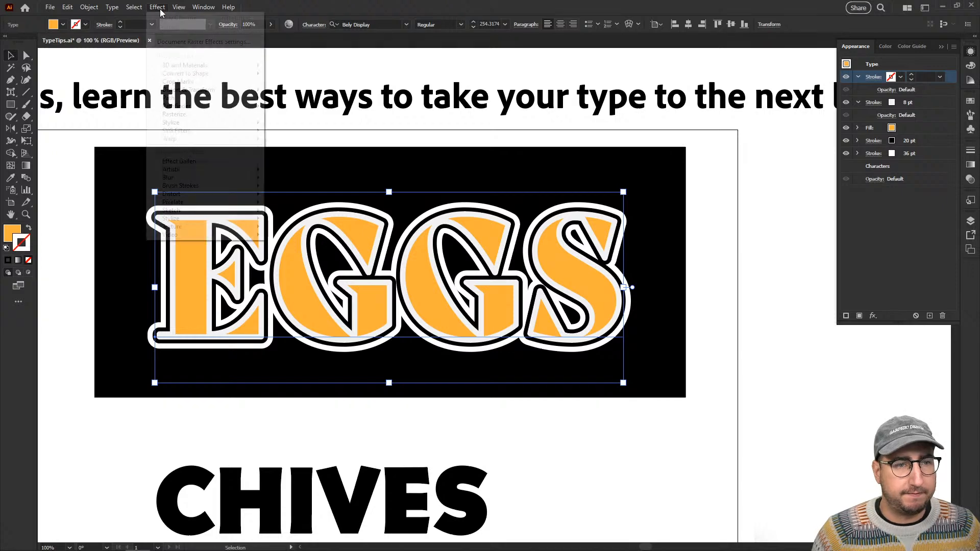
mouse_move(204, 97)
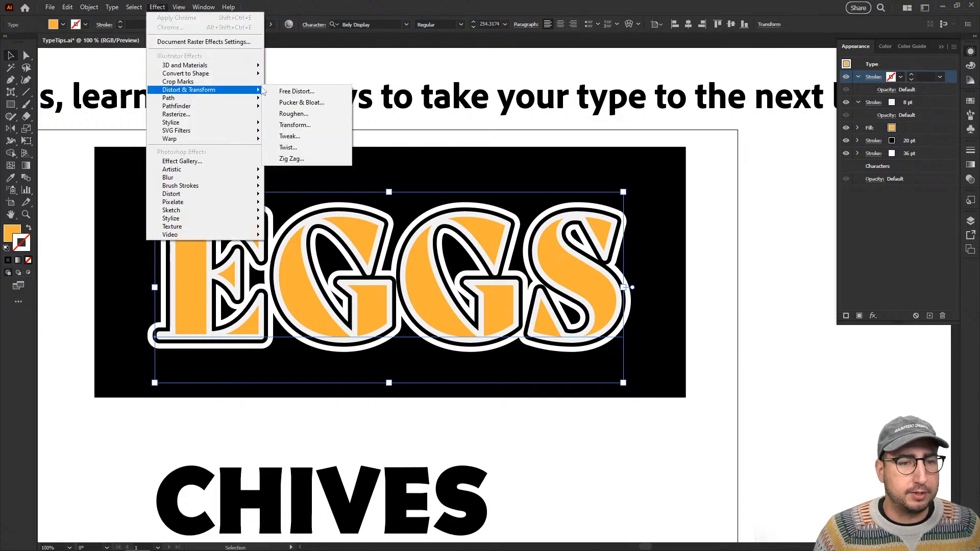
left_click(309, 115)
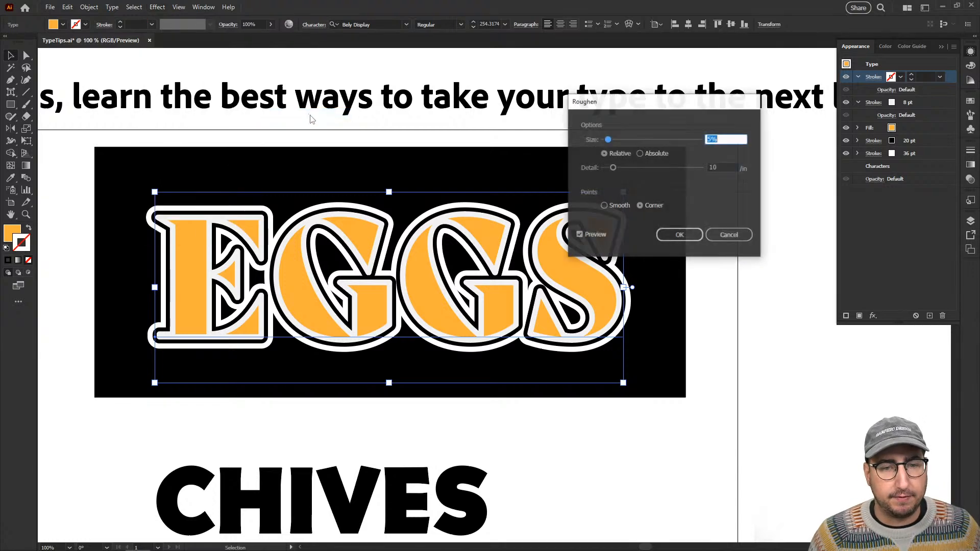
left_click(680, 235)
Apply the Roughen effect to the uncolored EGGS stroke with a relative size of 79% and a detail of 57 per inch.
key("z")
left_click(524, 249)
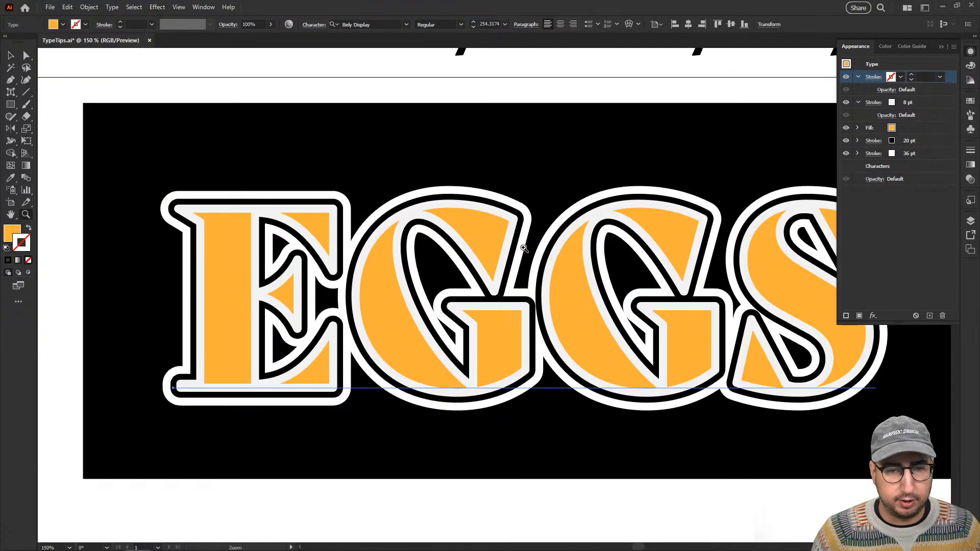
left_click(524, 248)
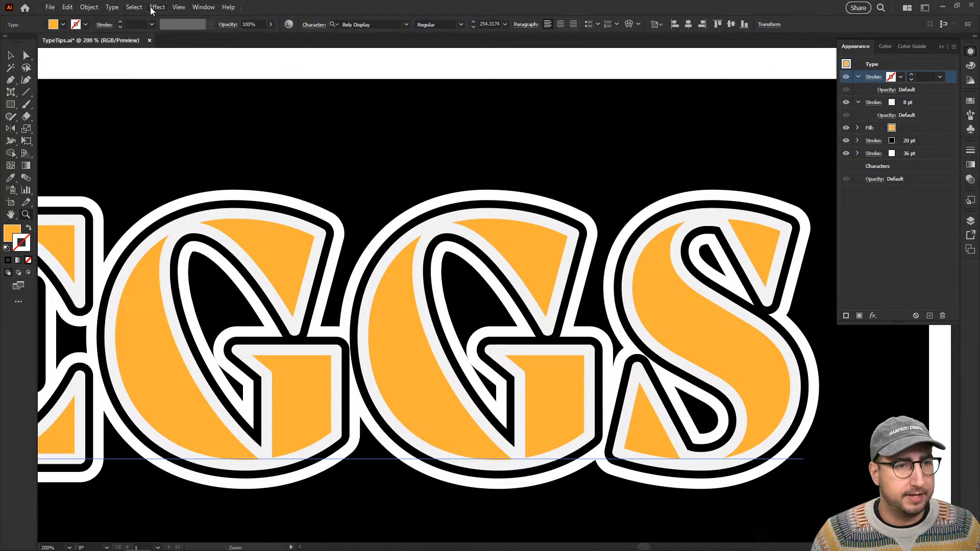
left_click(152, 10)
mouse_move(229, 90)
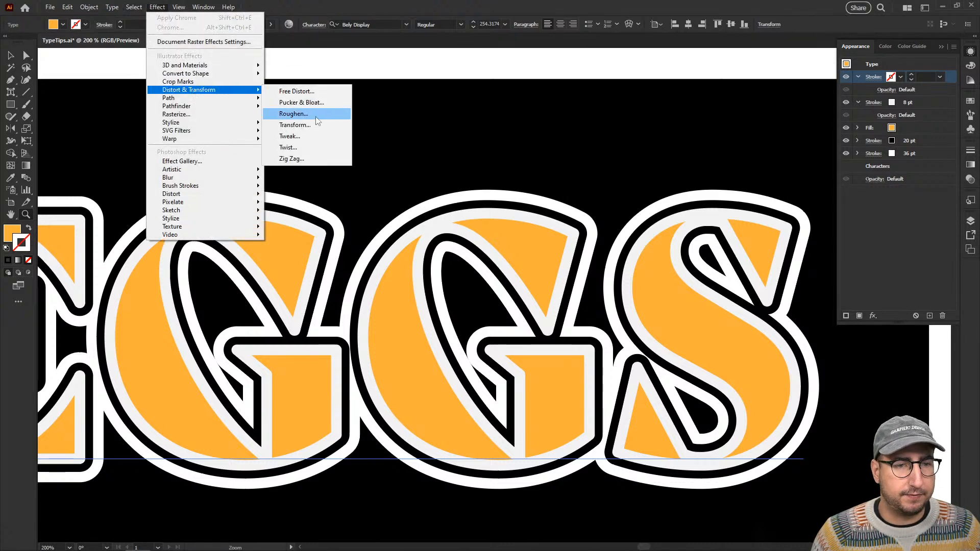
left_click(315, 117)
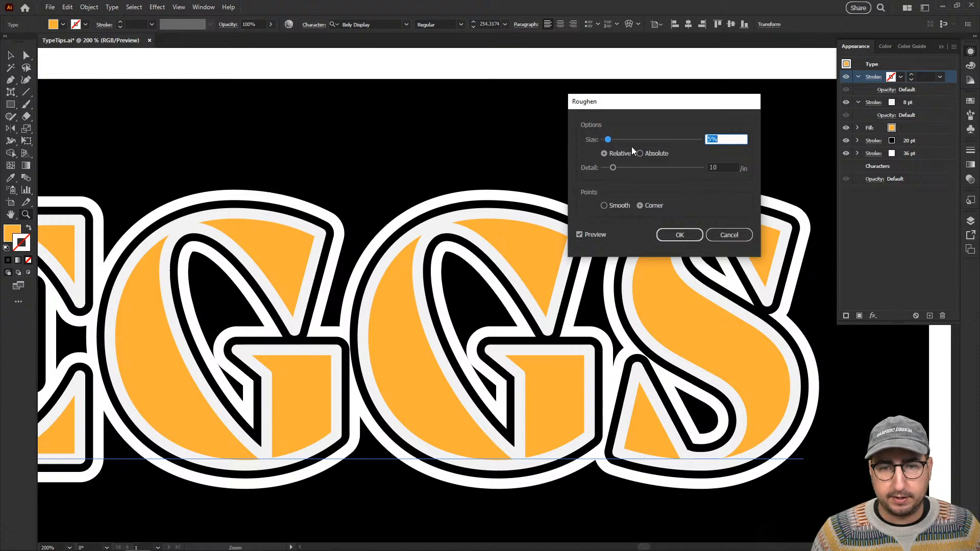
left_click_drag(634, 167, 659, 167)
left_click_drag(648, 142, 678, 141)
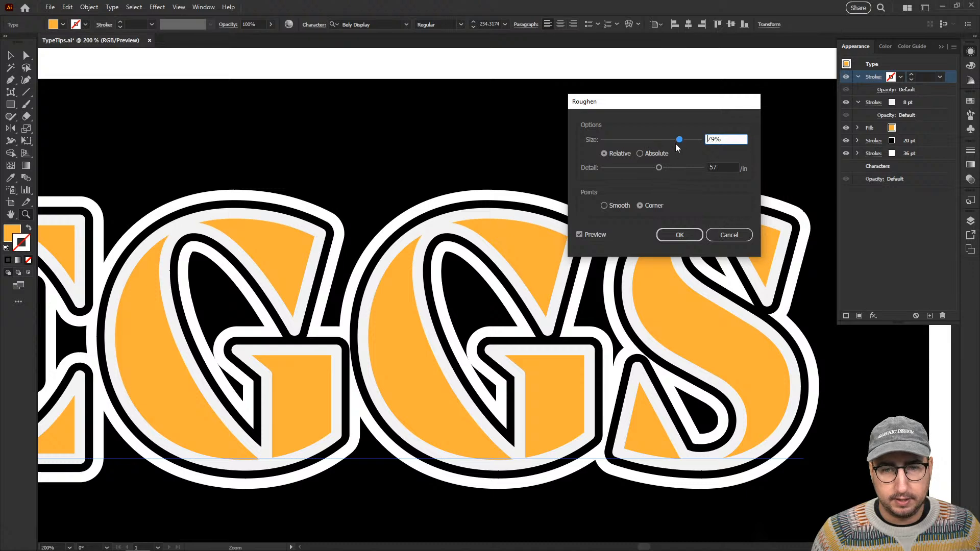
left_click(681, 235)
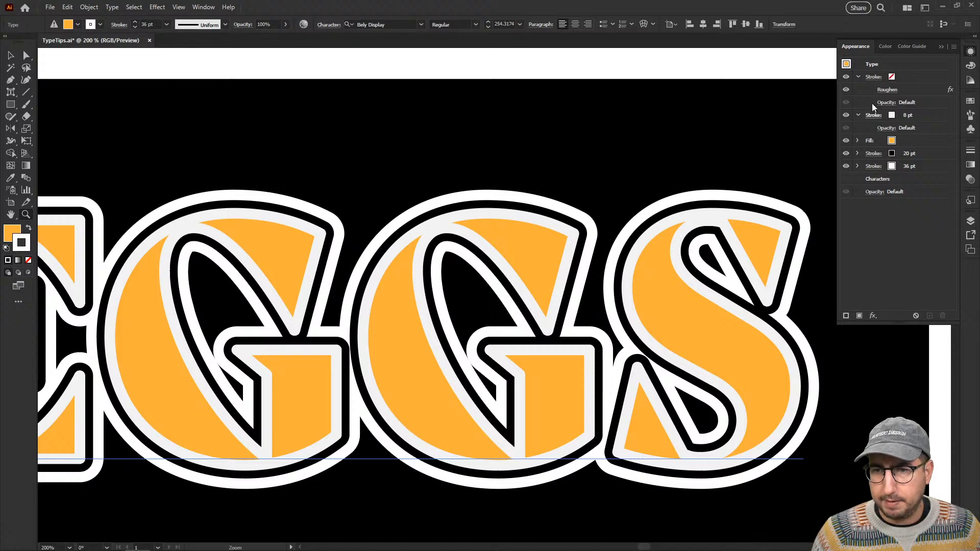
Delete the Roughen effect from the uncolored EGGS stroke.
left_click(911, 91)
left_click(942, 316)
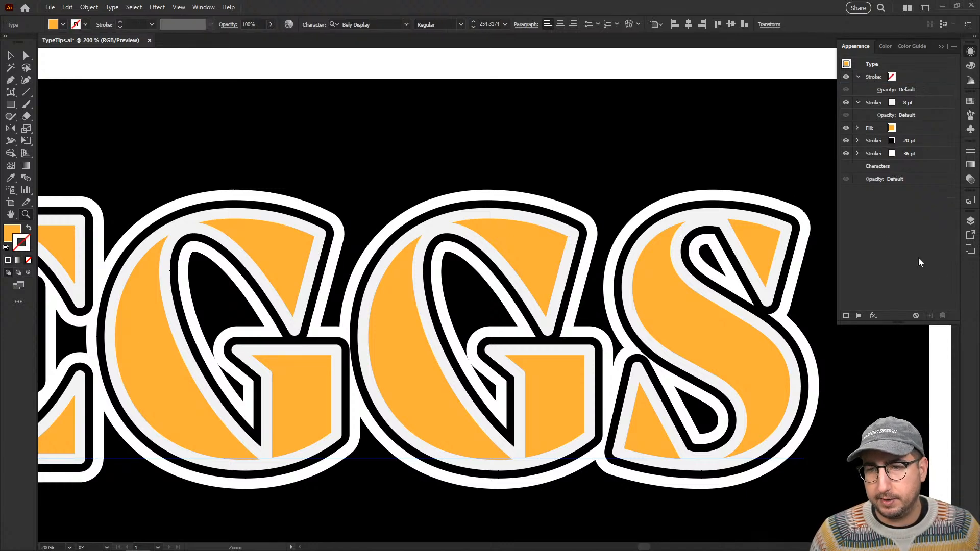
Start a Roughen effect on the entire EGGS text, trying relative sizes of 0.2% and 0.5%.
left_click(675, 281)
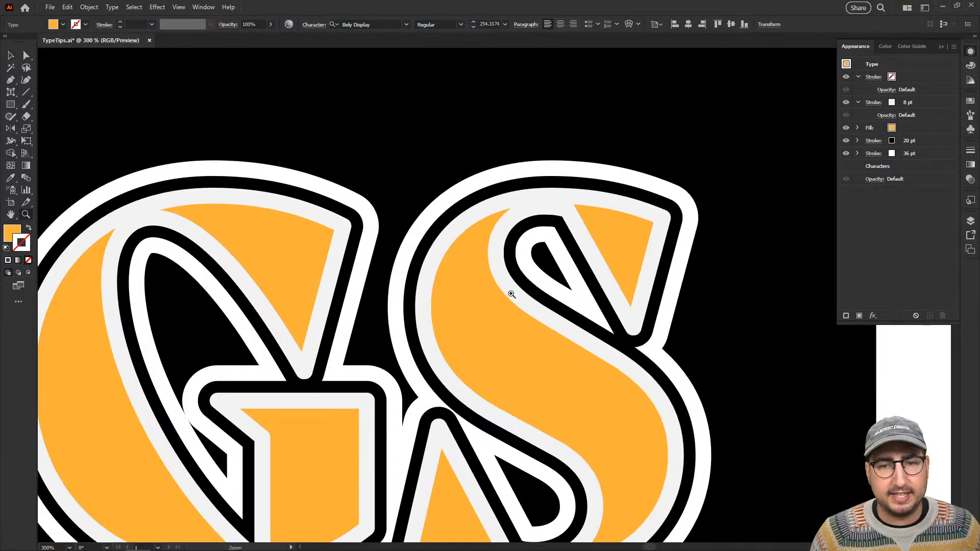
left_click(458, 304, "alt")
left_click(458, 304, "alt")
left_click_drag(288, 163, 347, 158)
left_click(157, 7)
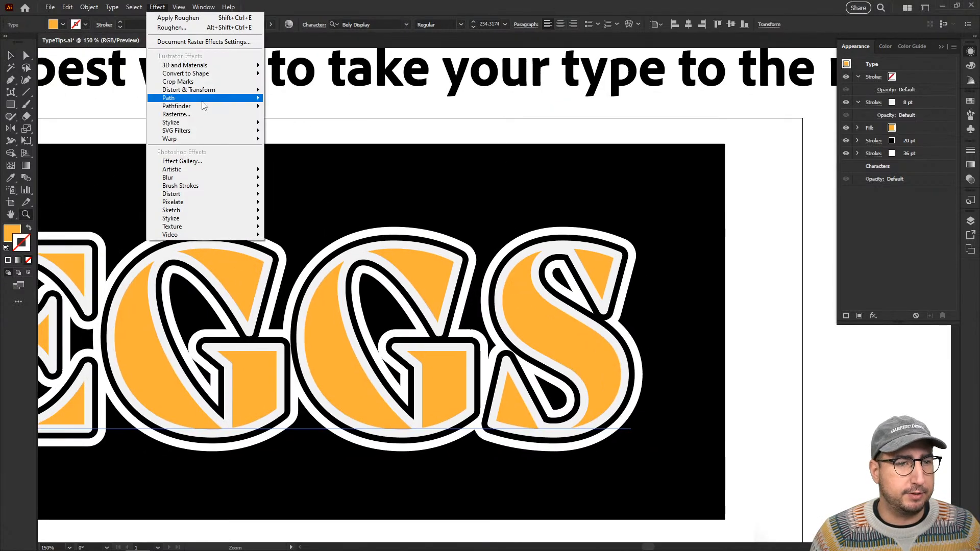
mouse_move(210, 92)
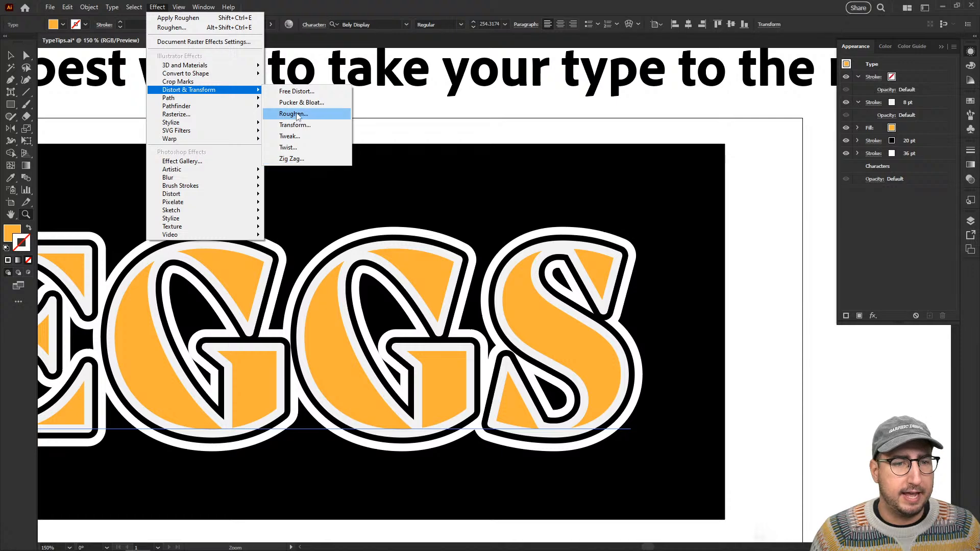
left_click(299, 113)
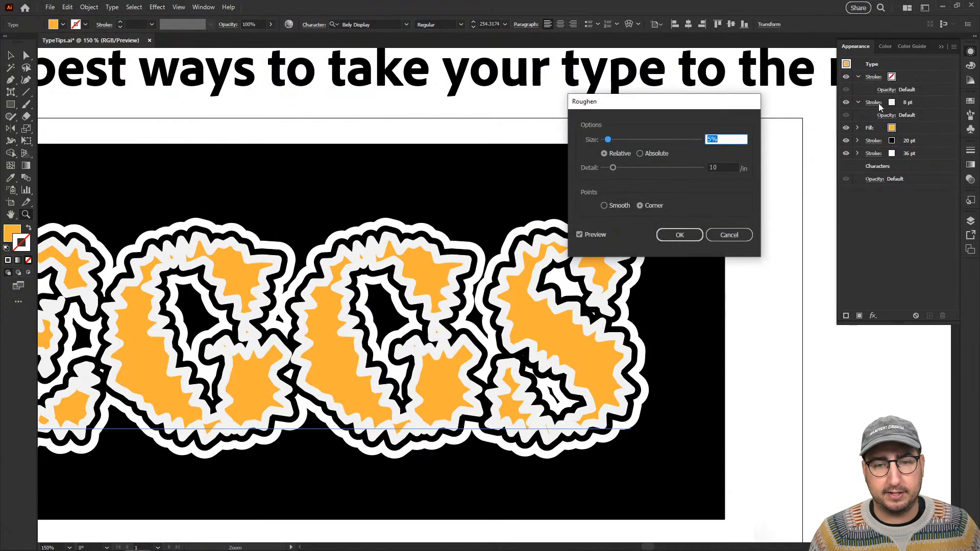
key("BackSpace")
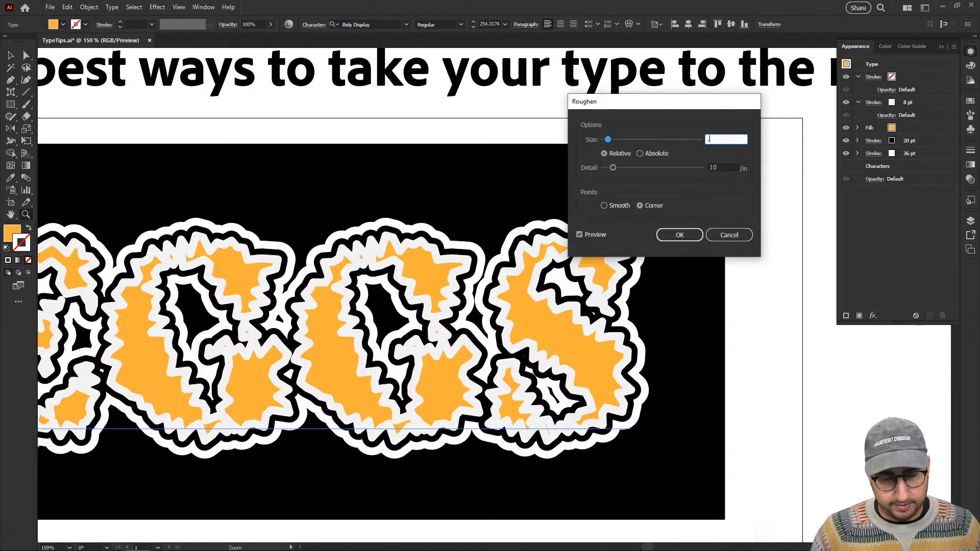
type("0.2")
key("Tab")
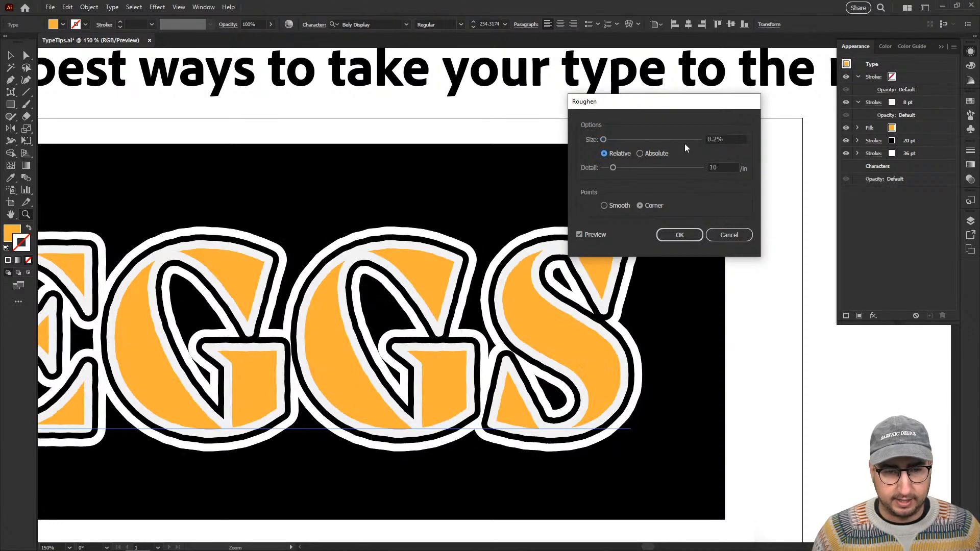
double_click(726, 140)
type("0.5")
key("Tab")
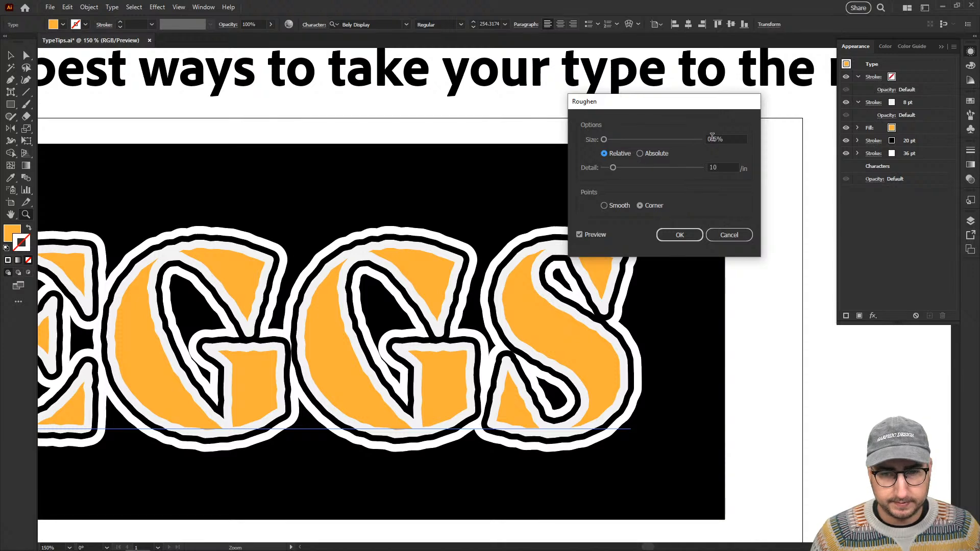
Apply Roughen to the EGGS text with a detail of 6 per inch, a relative size of 1% and smooth points.
left_click_drag(613, 168, 610, 168)
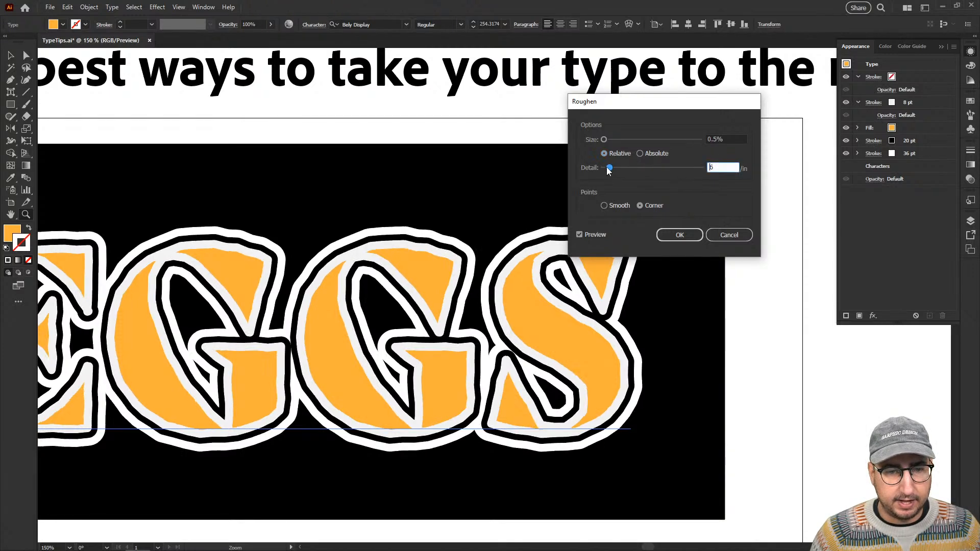
left_click(721, 138)
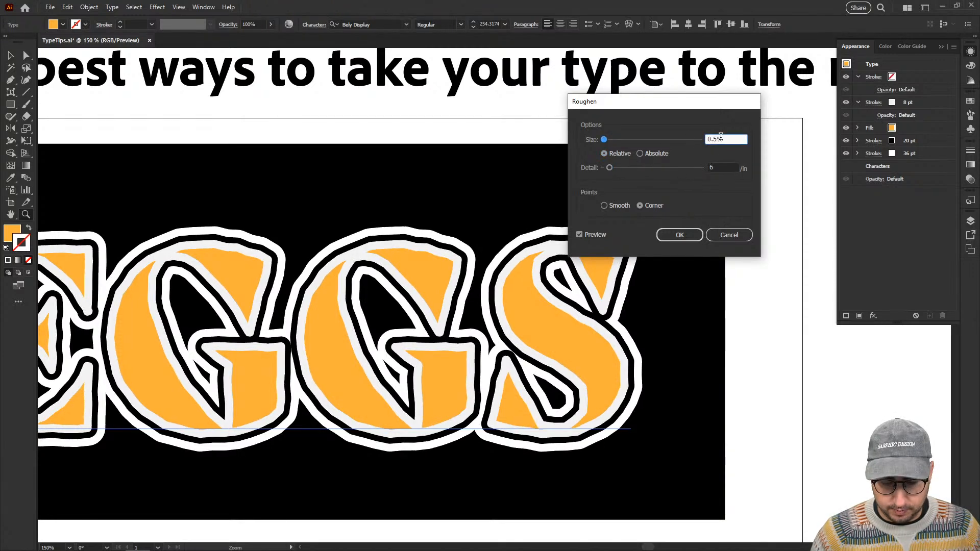
double_click(721, 138)
type("1")
key("Tab")
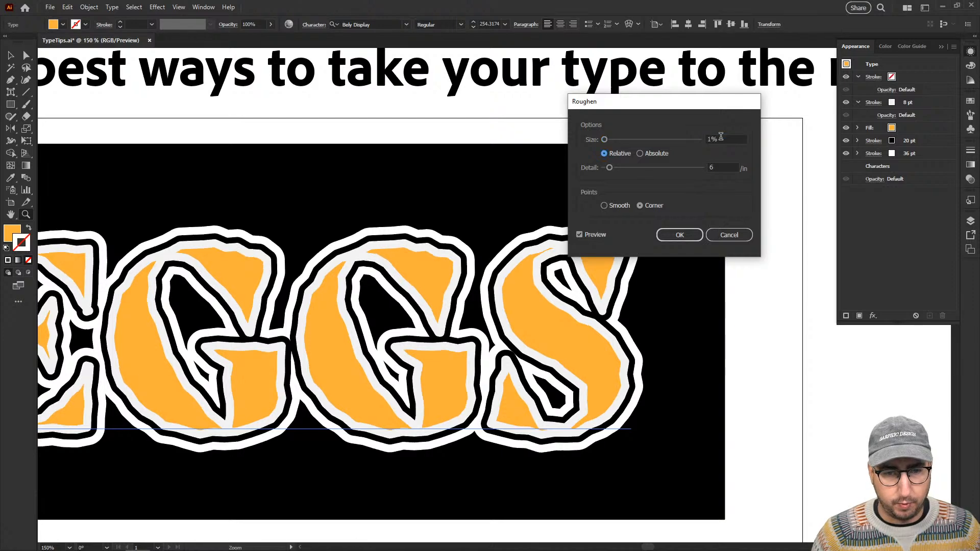
left_click(617, 206)
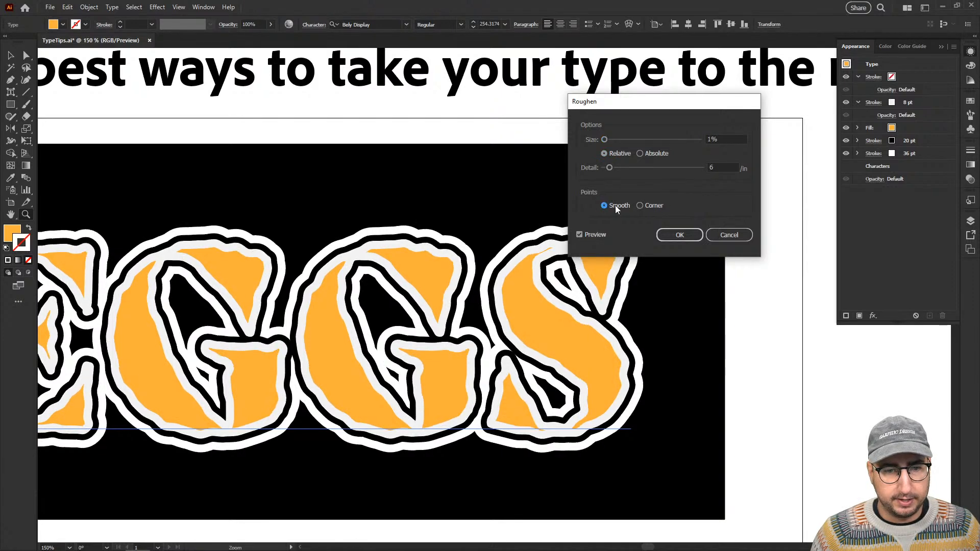
left_click(680, 234)
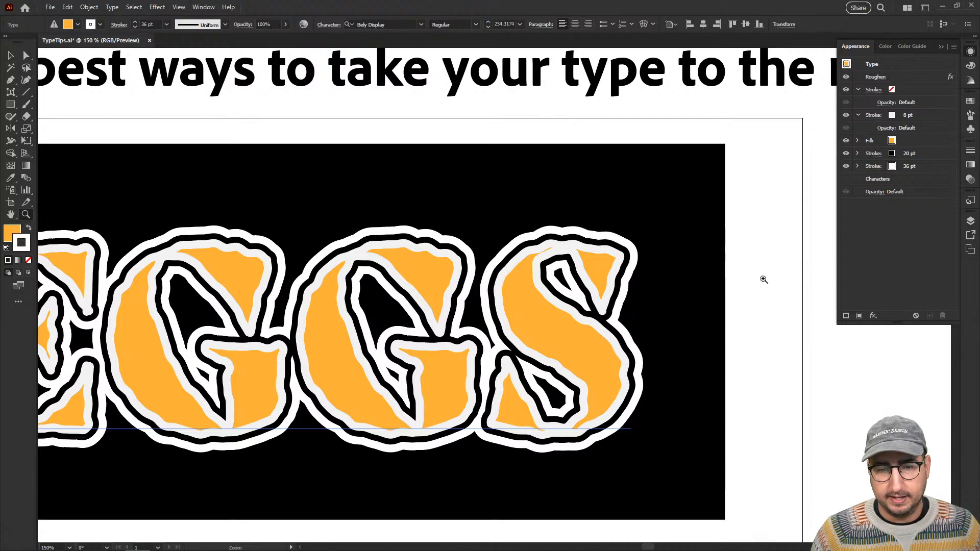
Set the tracking of the EGGS text to 60 and shift the word slightly left and up within the black rectangle.
key("ctrl+shift+a")
left_click(492, 313, "alt")
key("v")
left_click(582, 294)
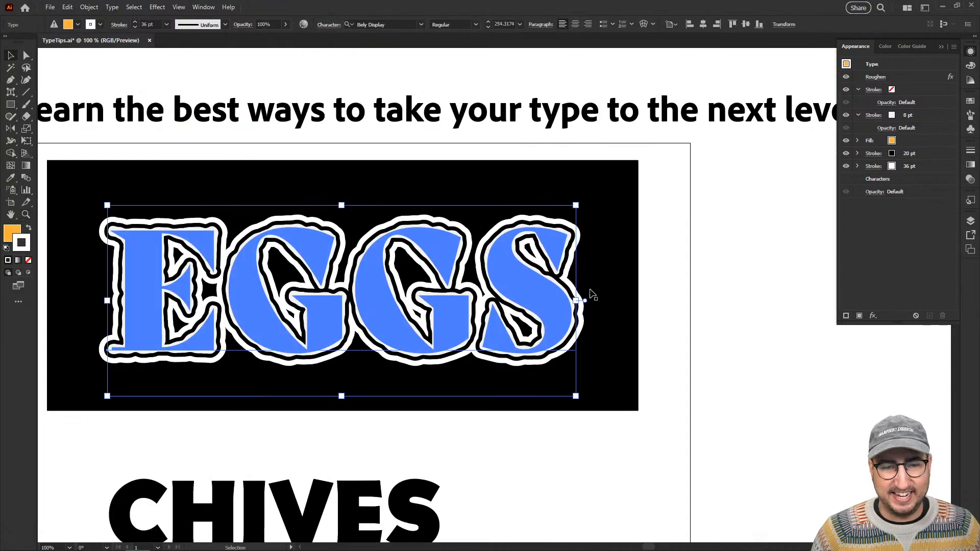
key("ctrl+t")
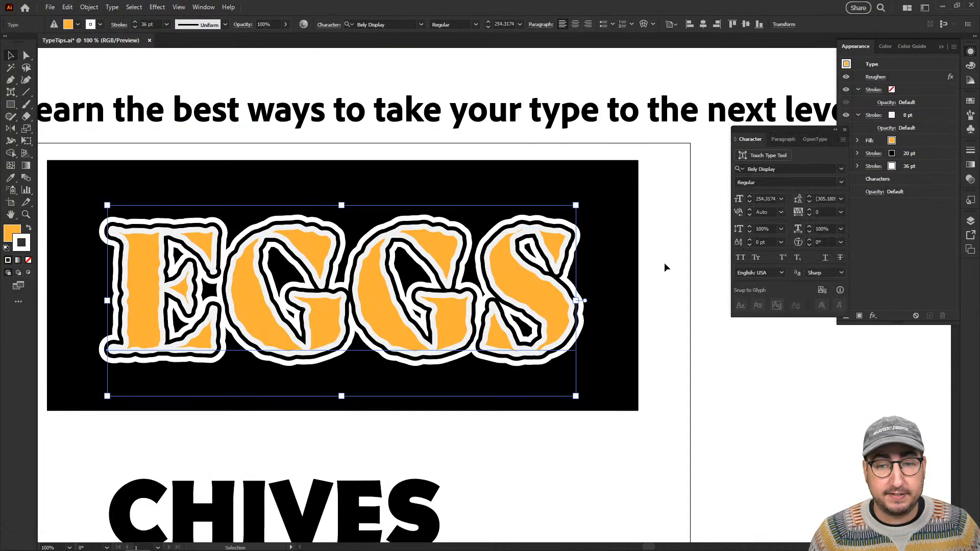
left_click(821, 212)
key("Up")
key("Up")
key("Up")
key("Up")
key("Up")
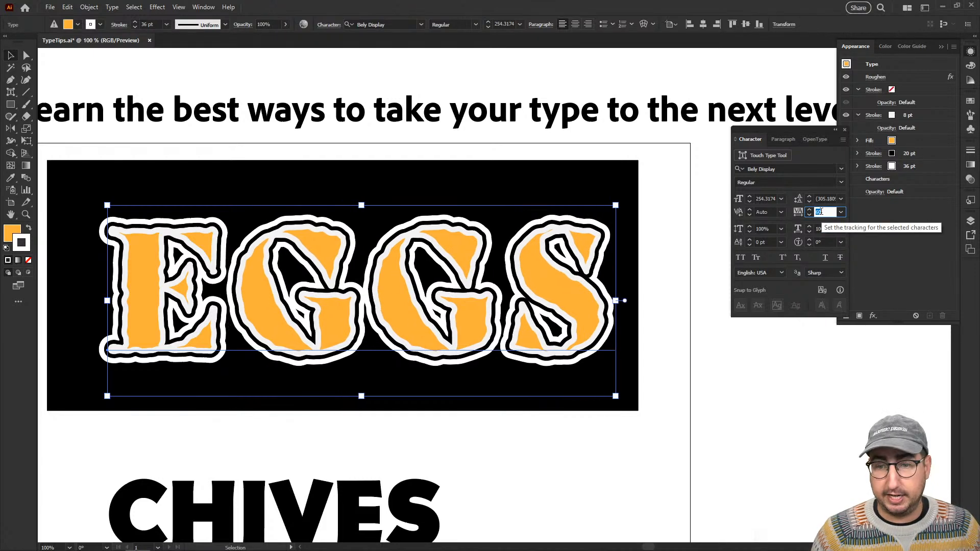
left_click(723, 224)
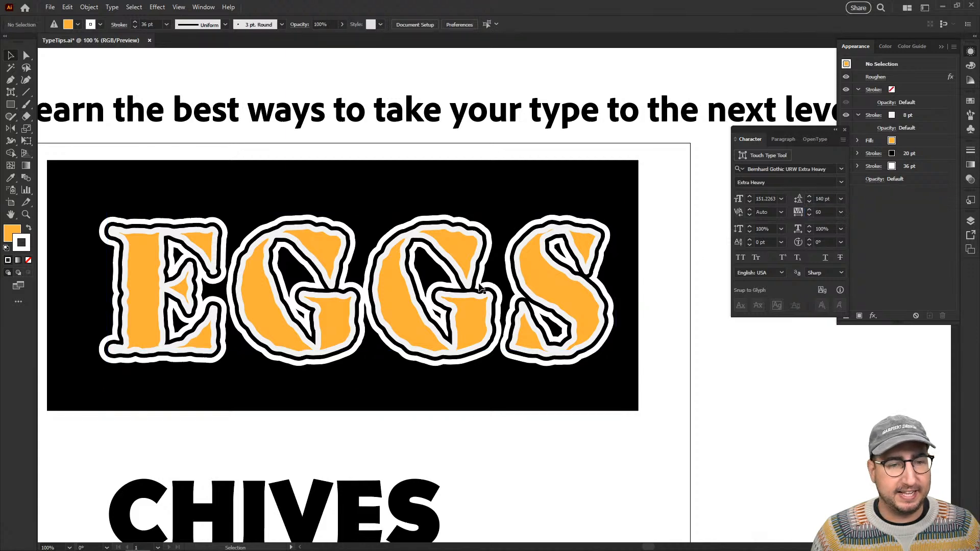
left_click_drag(482, 287, 469, 284)
Move the Roughen effect from the whole EGGS text onto only its 8 pt stroke.
left_click(888, 252)
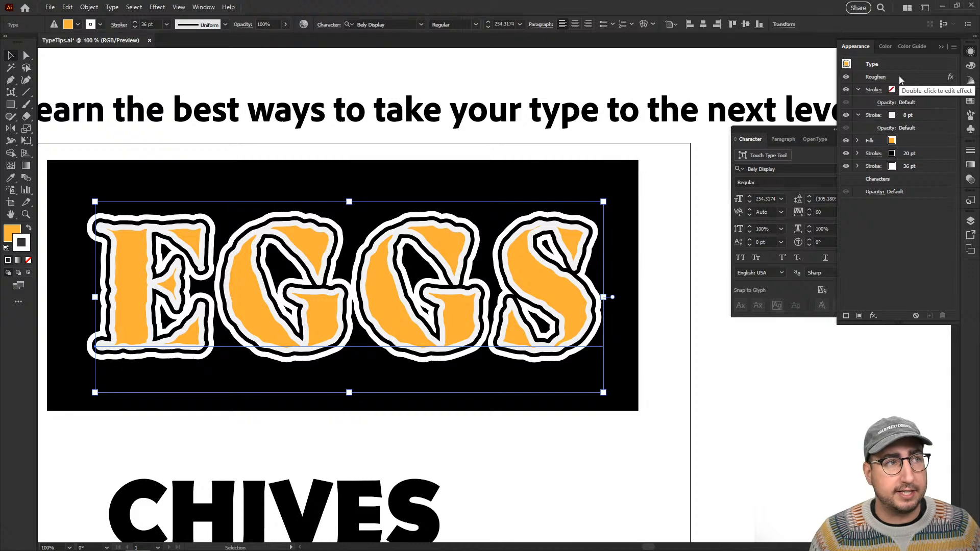
mouse_move(899, 76)
left_mouse_down()
mouse_move(911, 134)
mouse_move(910, 125)
left_mouse_up()
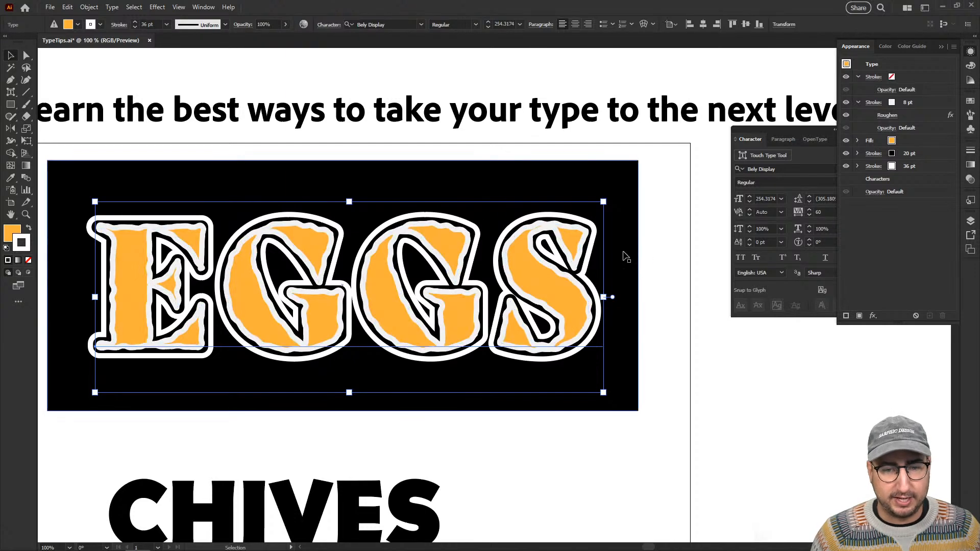
key("z")
left_click(634, 310)
left_click_drag(492, 302, 527, 308)
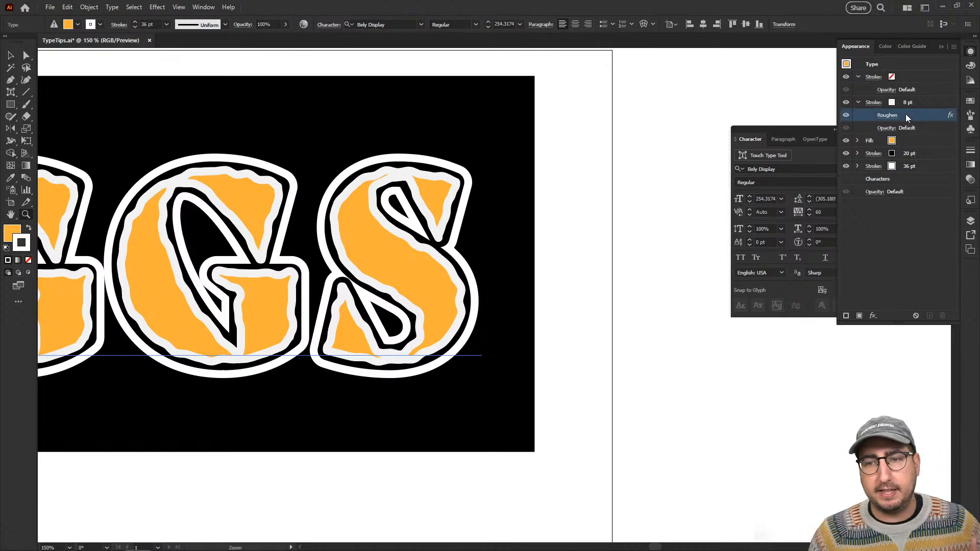
Move the Roughen effect from the 8 pt stroke back to the whole EGGS text and deselect the text.
left_click_drag(906, 114, 888, 81)
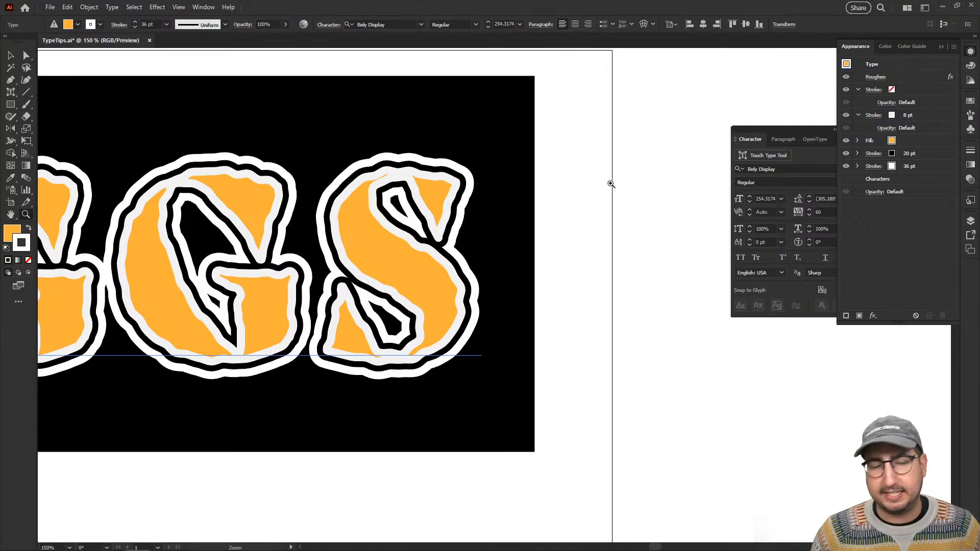
left_click(462, 290, "alt")
left_click(428, 296, "alt")
left_click_drag(450, 327, 615, 229)
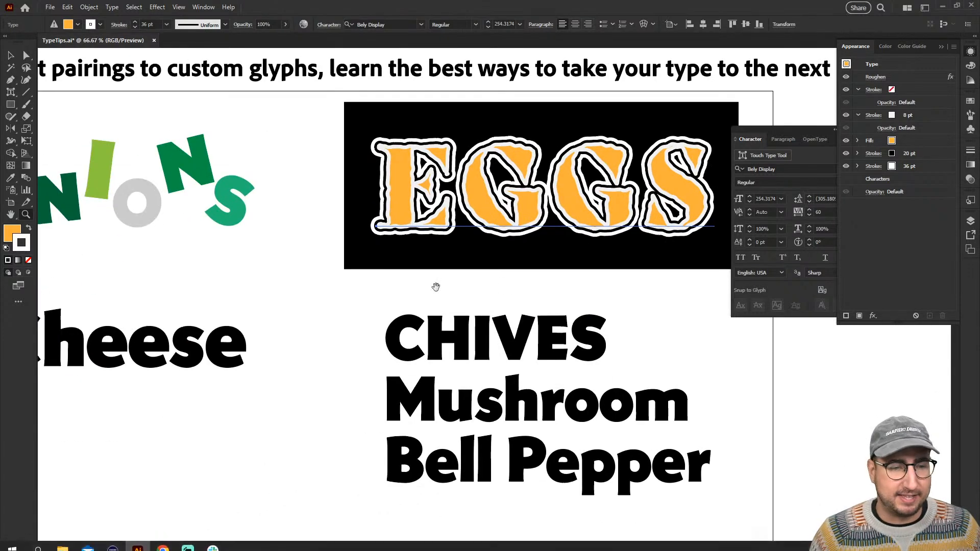
left_click_drag(436, 285, 602, 217)
left_click(490, 327)
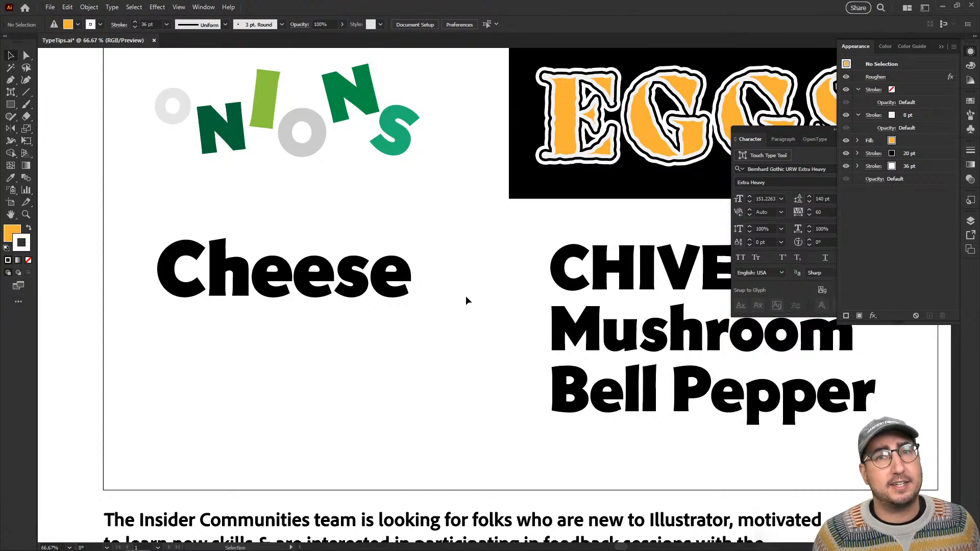
Scale the Cheese text up proportionally to a font size of about 242 pt.
left_click(384, 271)
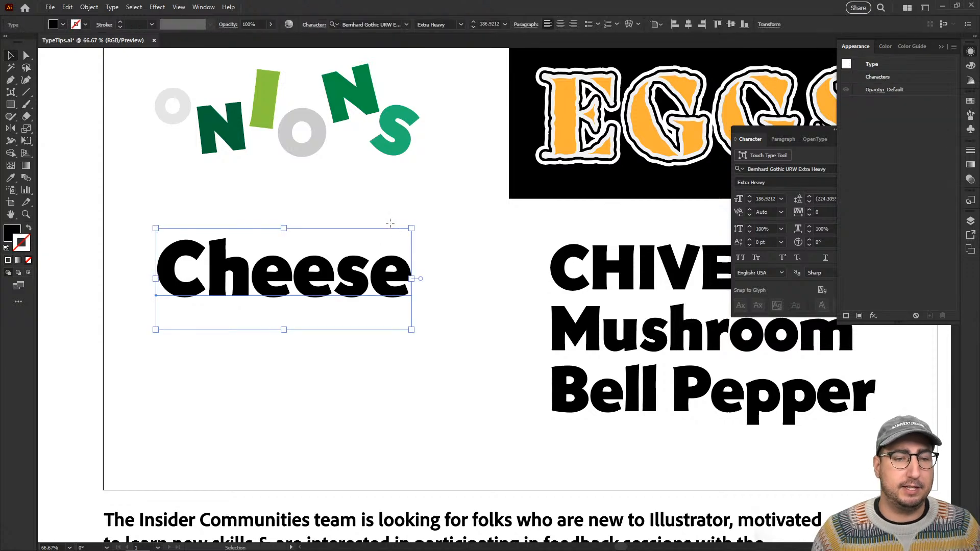
key("s")
left_click_drag(402, 211, 458, 180)
left_click_drag(336, 320, 362, 279)
key("v")
key("ctrl+plus")
key("s")
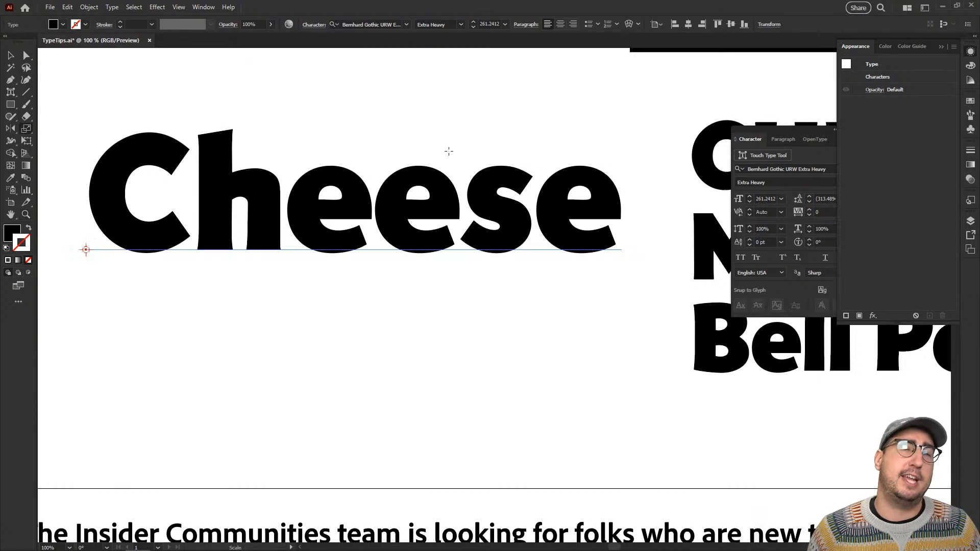
left_click_drag(458, 117, 444, 131)
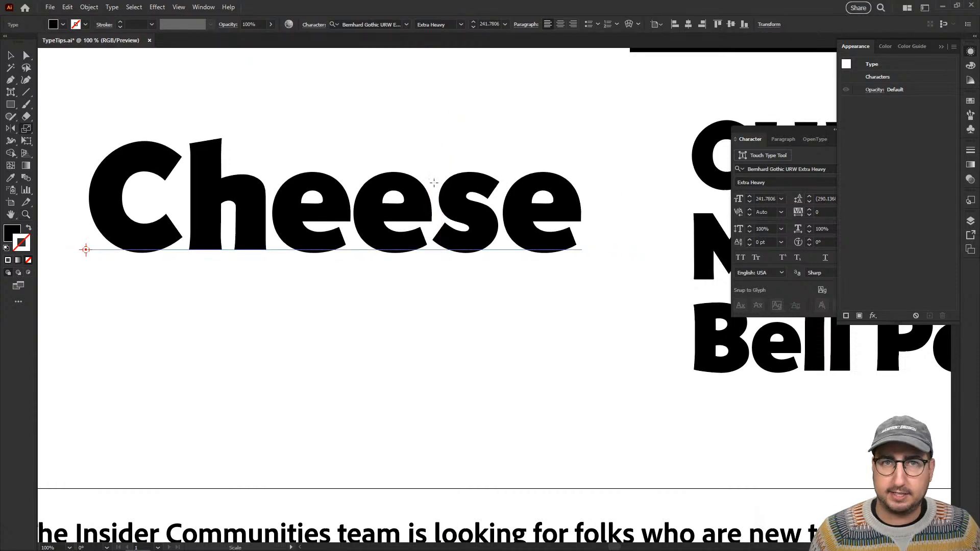
key("v")
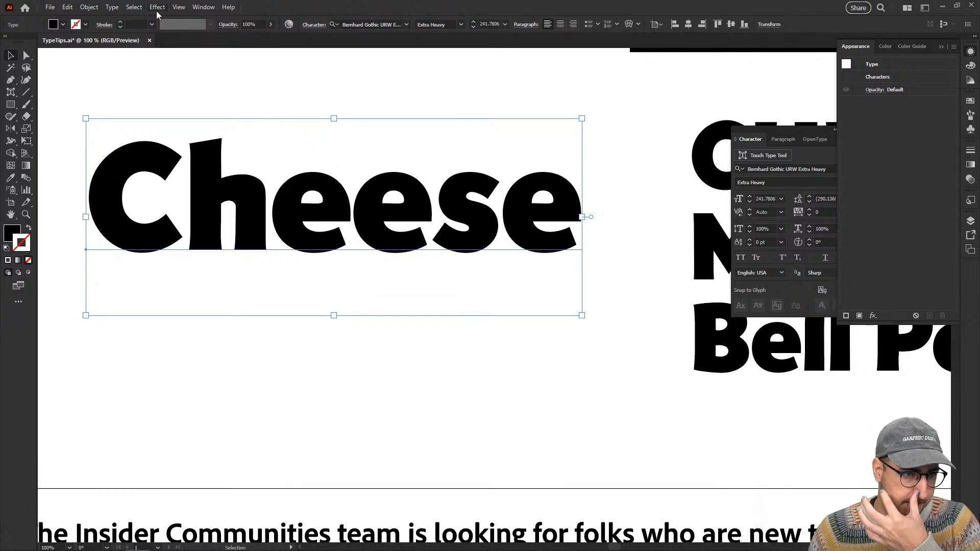
Expand the Cheese text's object and fill into vector shapes, ungroup the letters and deselect them.
left_click(89, 7)
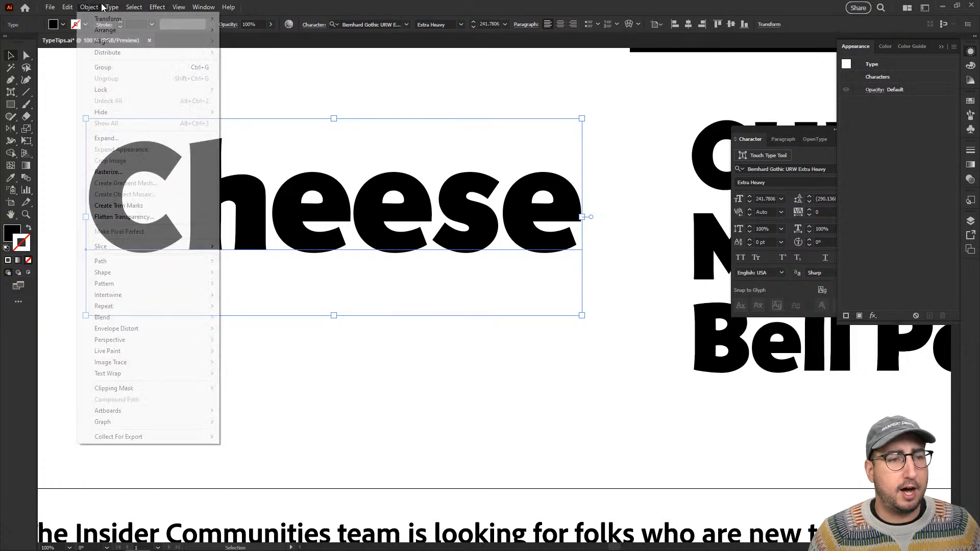
left_click(112, 139)
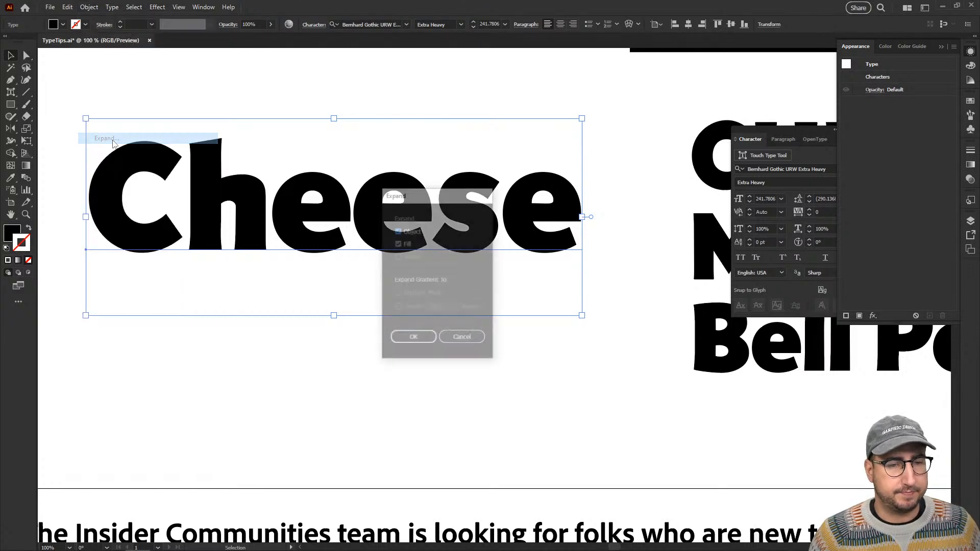
left_click(414, 340)
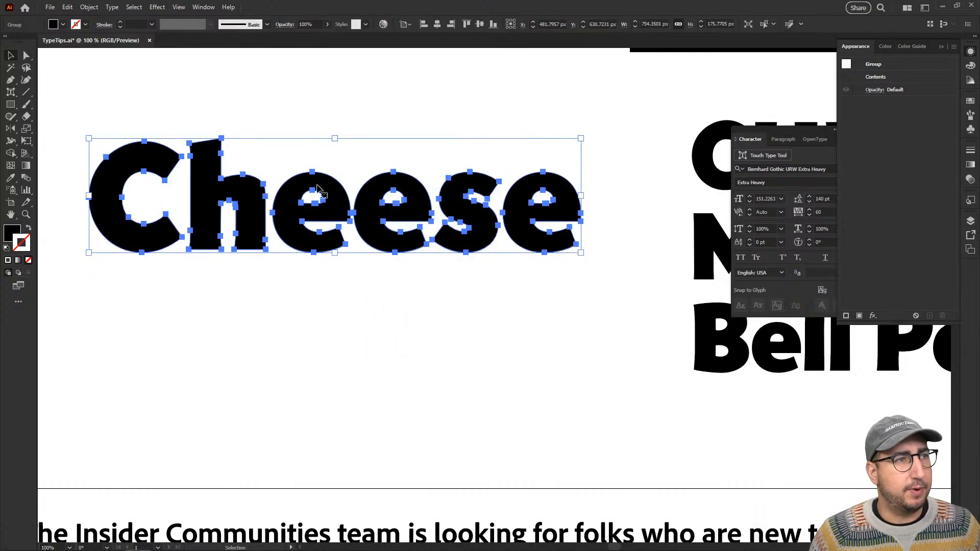
right_click(327, 210)
left_click(348, 318)
left_click(345, 338)
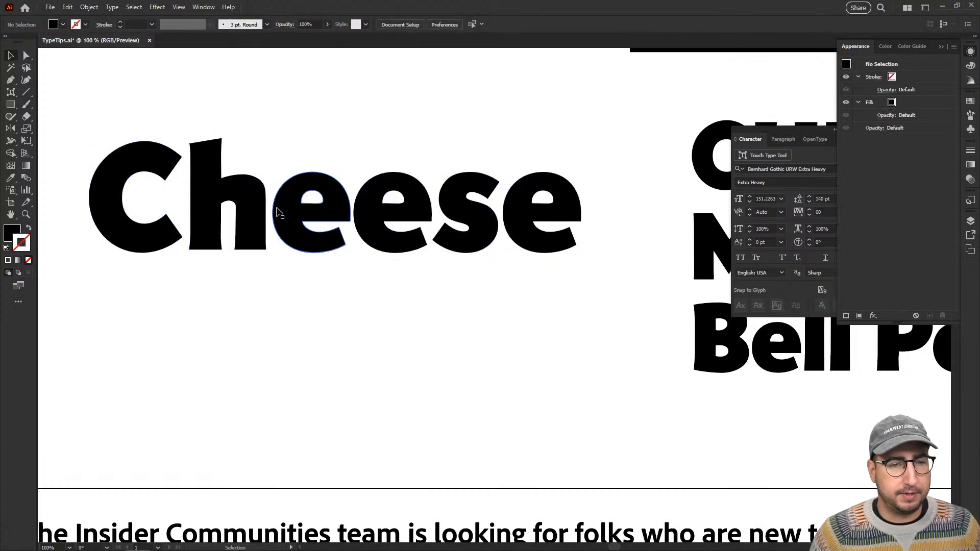
Select the h, the C and the first e of Cheese individually to check that the letters are separate shapes.
left_click(199, 185)
left_click(162, 231)
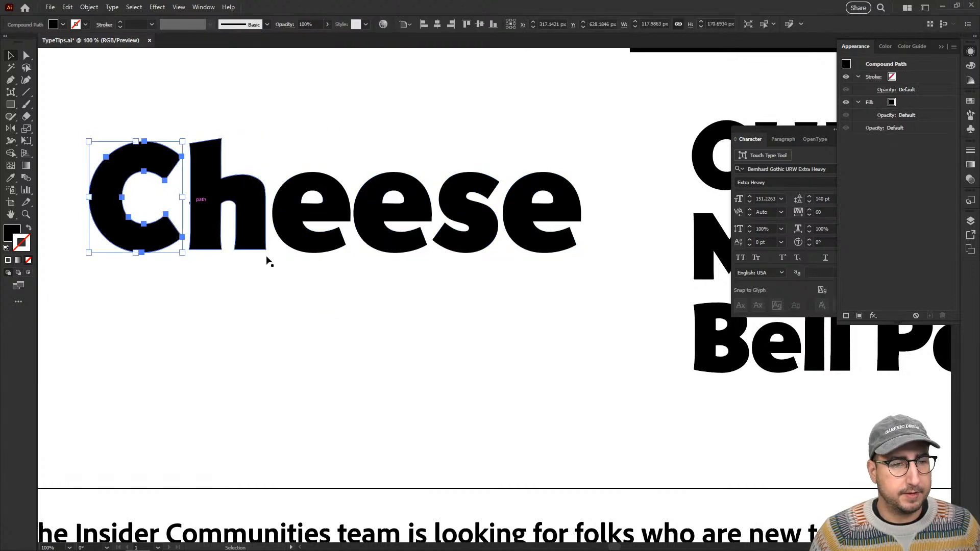
left_click(295, 201)
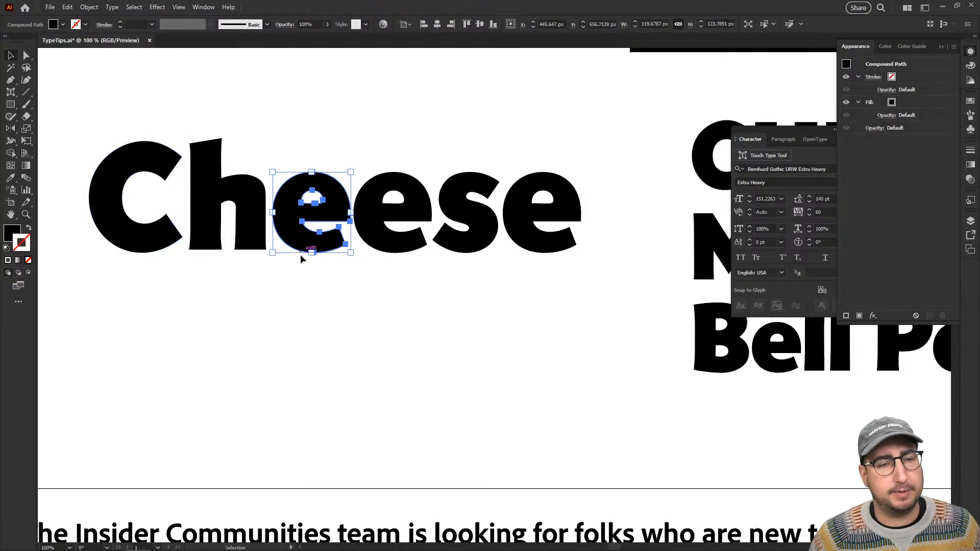
left_click(327, 272)
Collapse the Appearance panel and move the Character panel clear of the Cheese lettering.
key("z")
left_click(400, 252)
left_click_drag(436, 297, 483, 317)
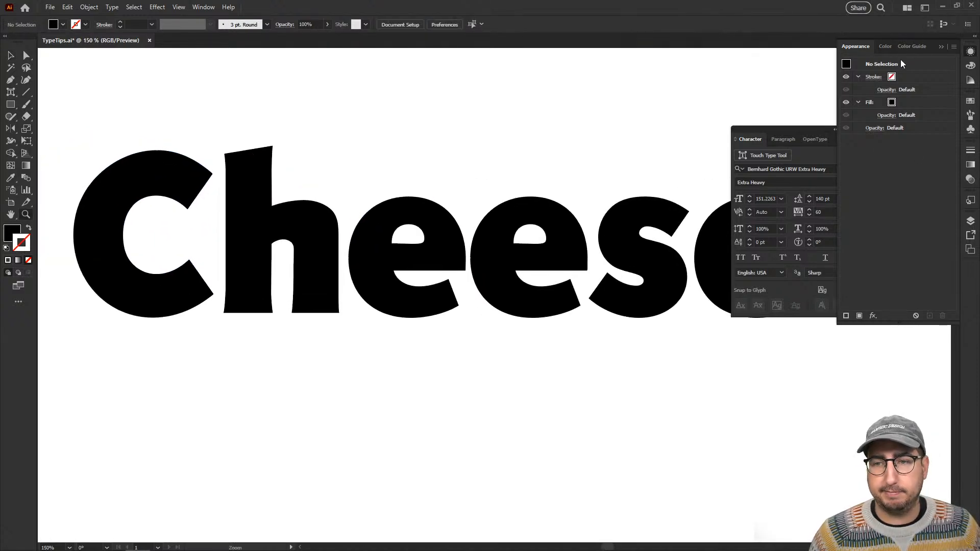
left_click(970, 52)
left_click_drag(813, 129, 886, 68)
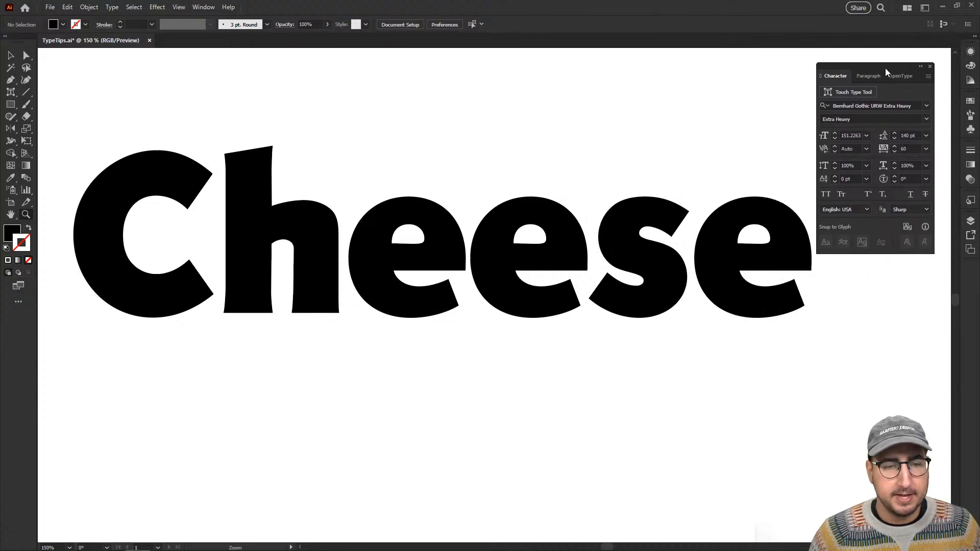
Select the h and the C of Cheese one after the other to check that each letter is its own shape.
key("v")
left_click(458, 242)
left_click_drag(487, 256, 447, 240)
left_click(256, 204)
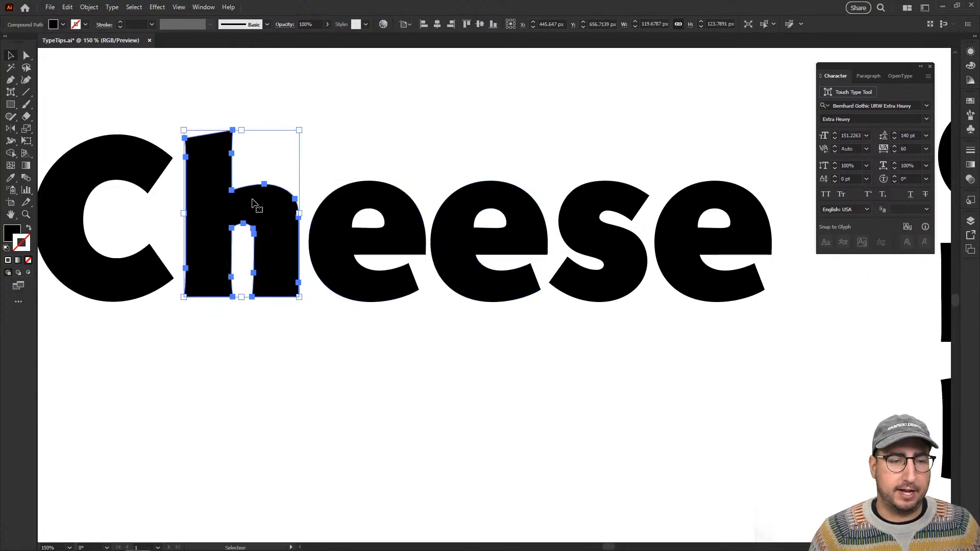
left_click_drag(304, 266, 445, 268)
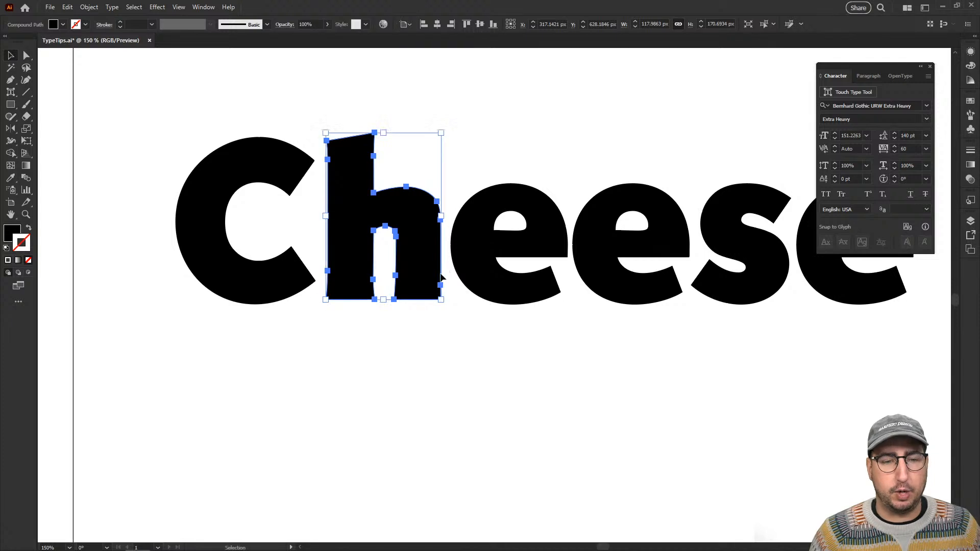
left_click(234, 285)
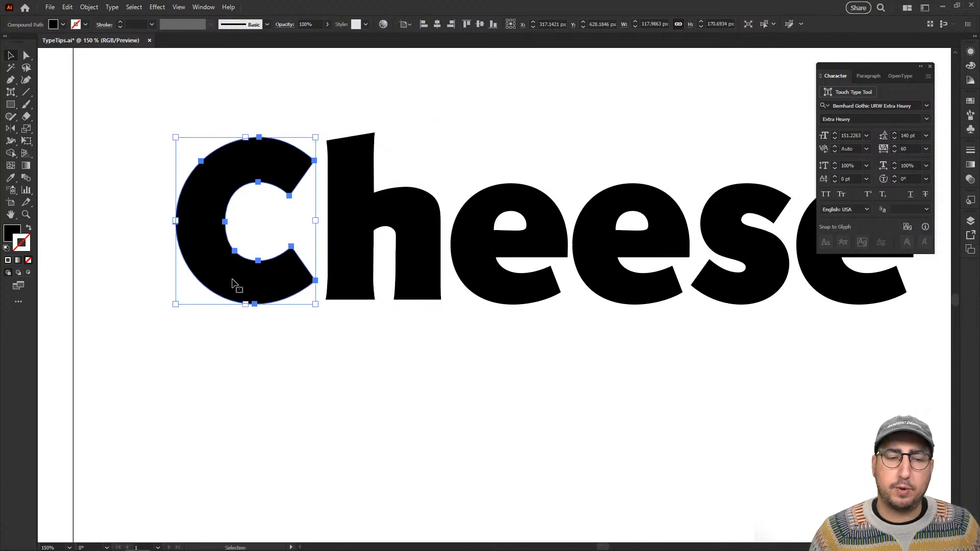
Deselect the C and draw a wide, rounded drip hanging from its lower-left edge with the Pen tool.
key("z")
left_click(350, 255)
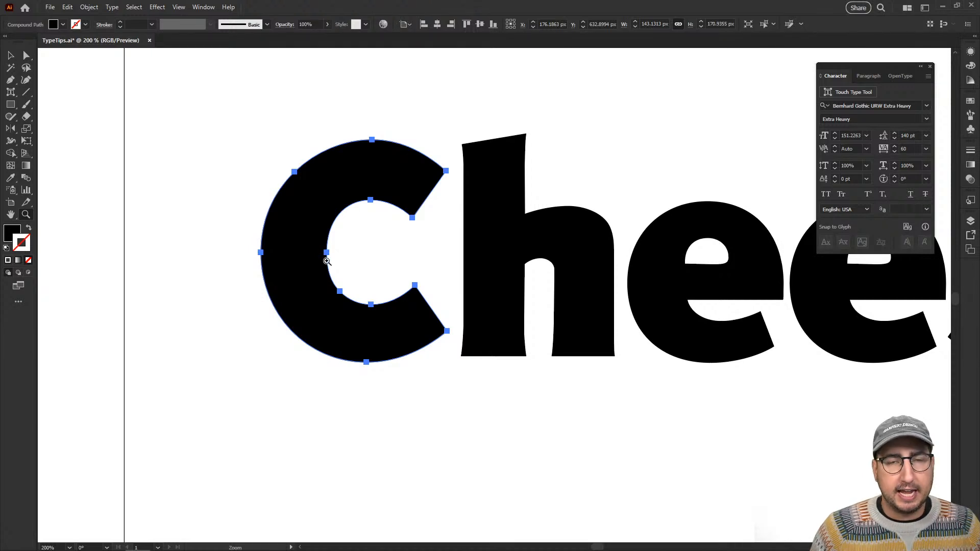
key("v")
left_click(230, 291)
key("p")
left_click(271, 278)
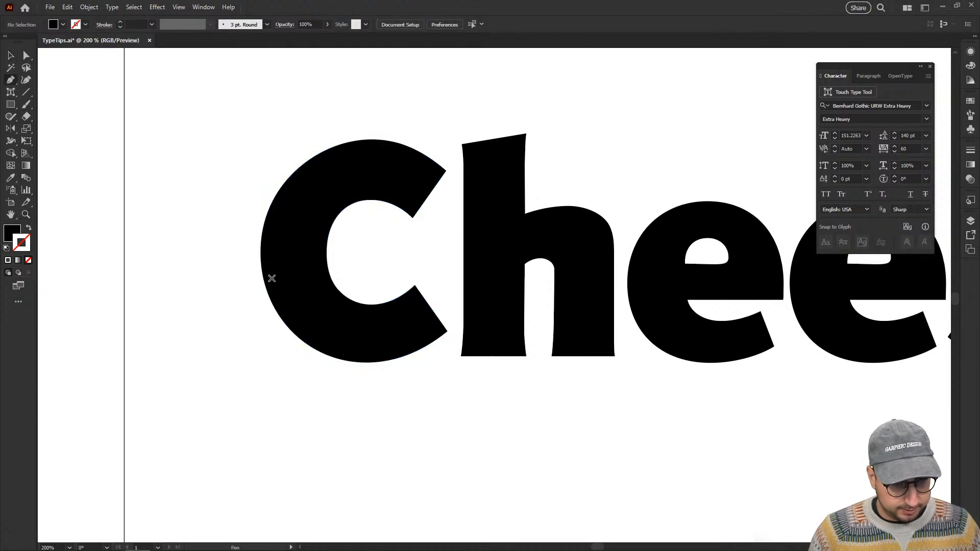
left_click_drag(246, 379, 225, 406)
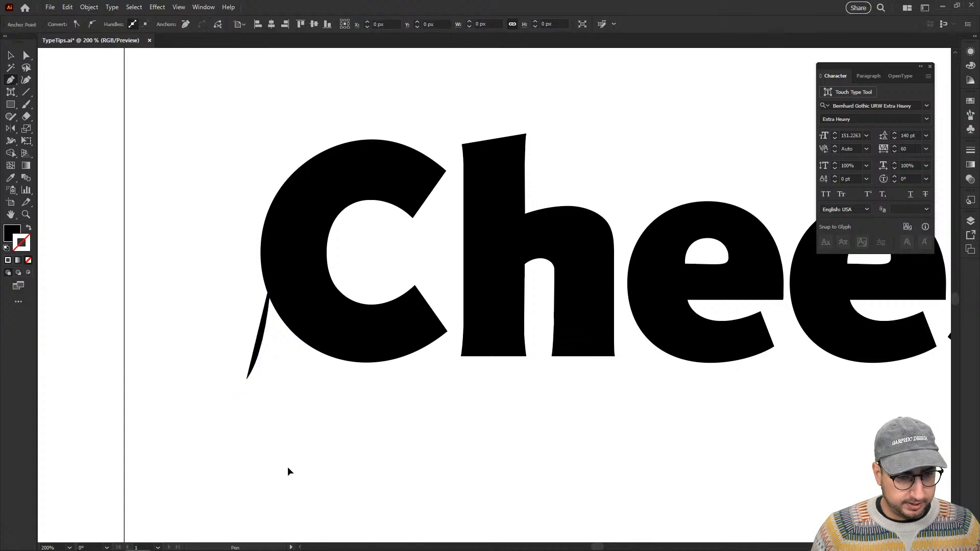
left_click_drag(286, 468, 318, 453)
left_click_drag(335, 385, 328, 377)
left_click_drag(323, 316, 343, 306)
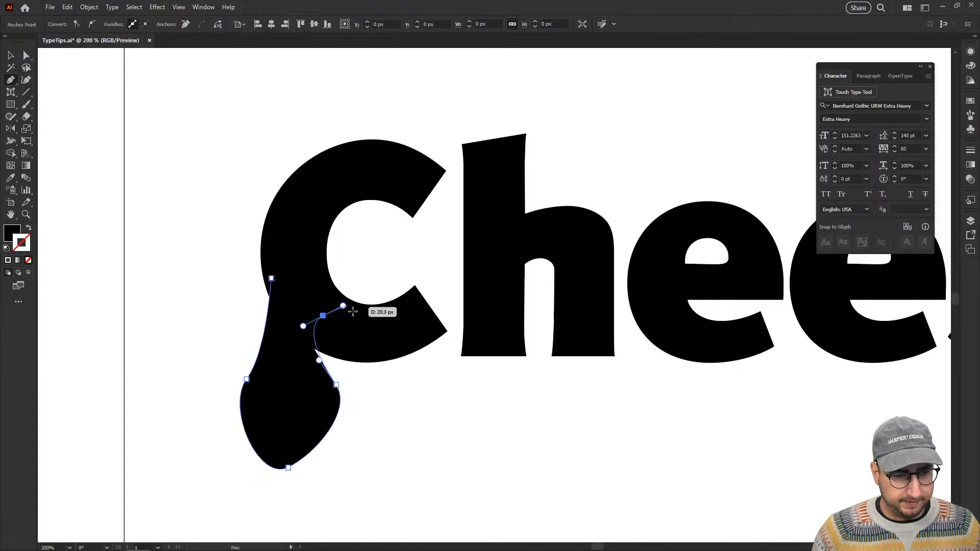
Continue the path with a narrower second drip below the C, ending inside the letter, and delete the whole drip path.
left_click_drag(366, 407, 385, 439)
left_click_drag(362, 474, 372, 492)
left_click_drag(431, 427, 454, 395)
left_click_drag(422, 356, 399, 336)
left_click(375, 323)
key("v")
left_click(503, 422)
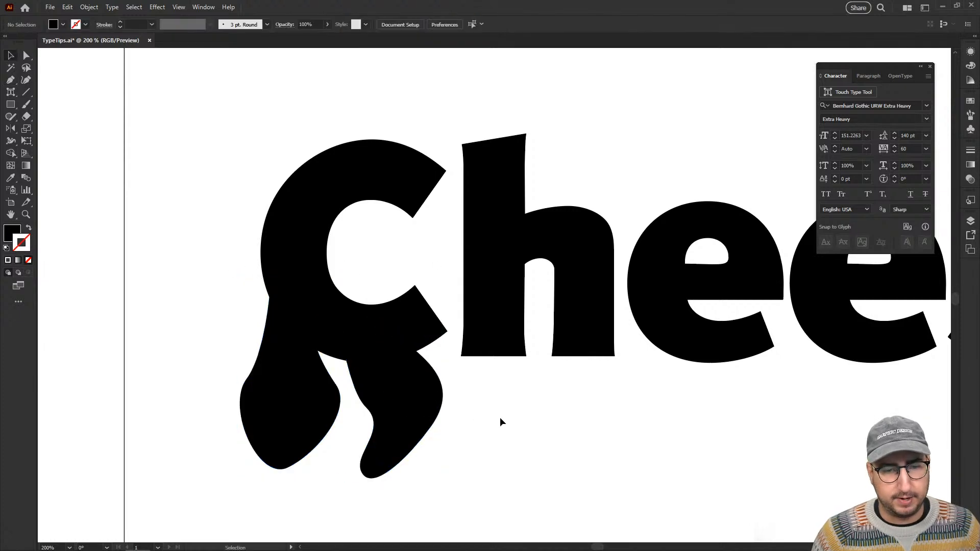
left_click(384, 409)
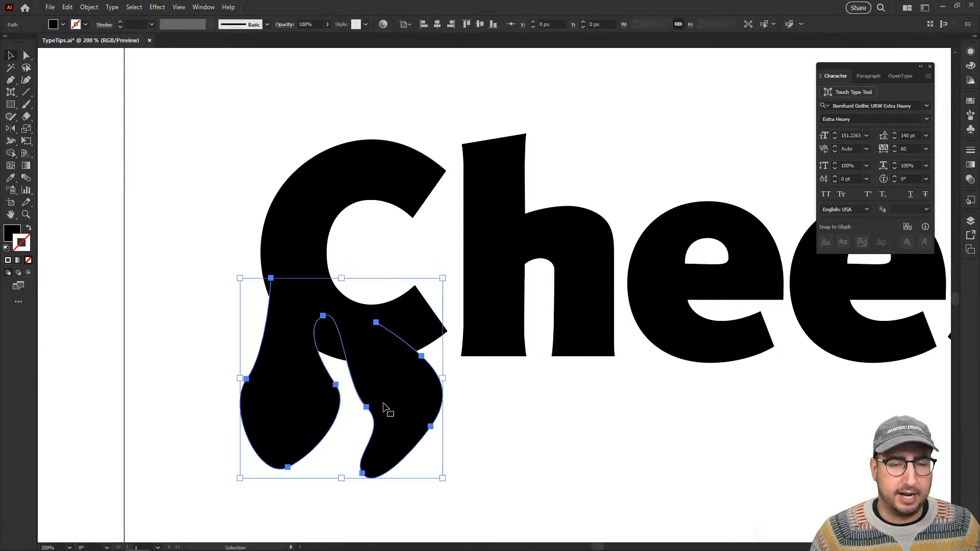
key("Delete")
With the C selected, set the Paintbrush to edit selected paths within 12 pixels and paint a wavy vertical test stroke left of the artboard.
left_click(354, 324)
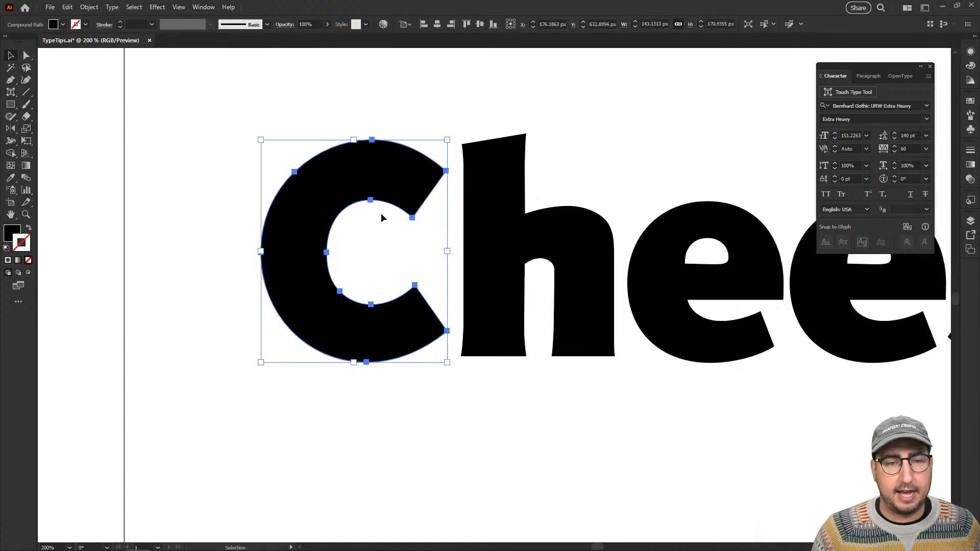
key("b")
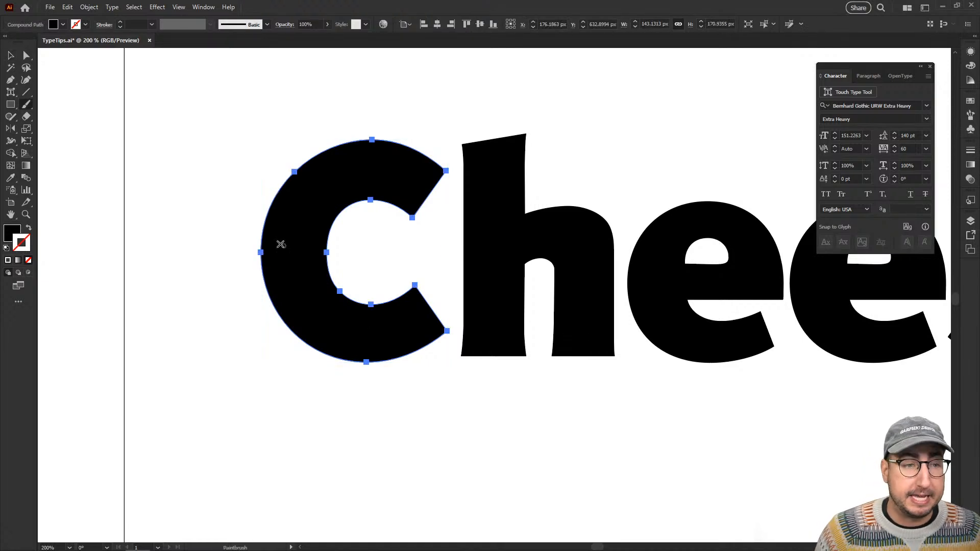
key("Return")
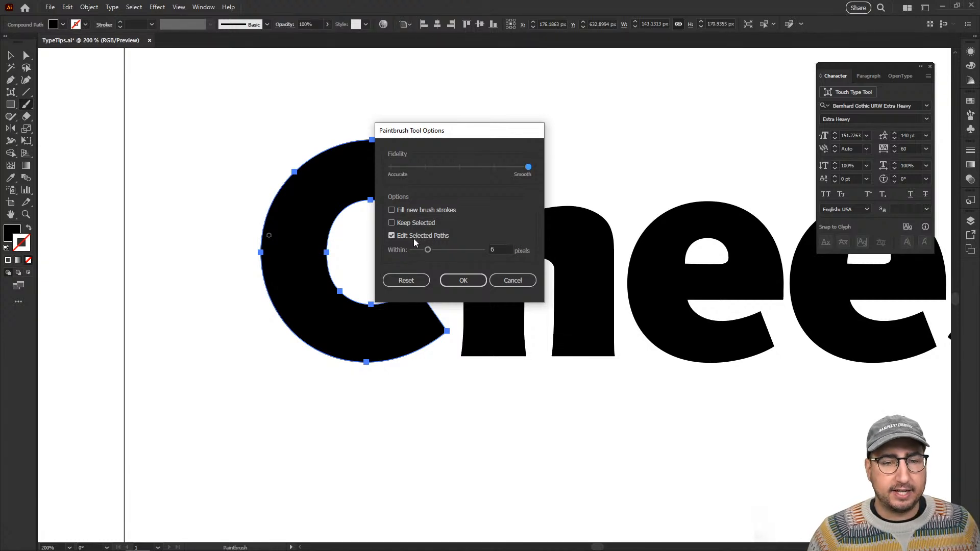
left_click(452, 250)
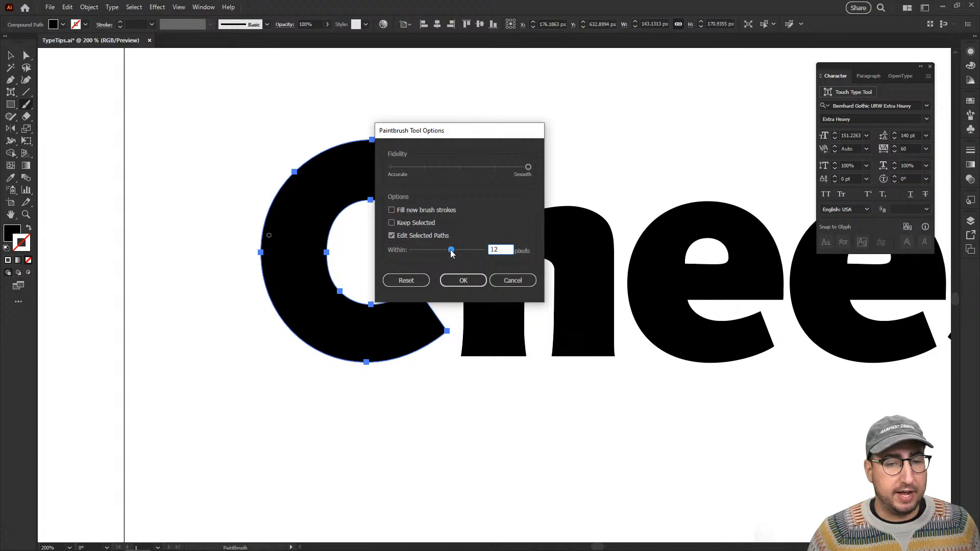
left_click(464, 282)
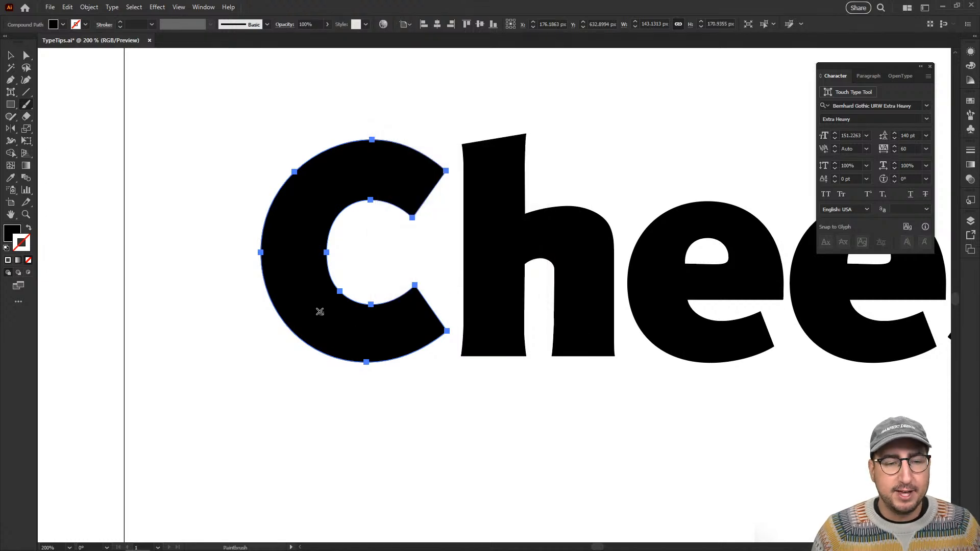
mouse_move(83, 118)
left_mouse_down()
mouse_move(114, 310)
mouse_move(100, 360)
left_mouse_up()
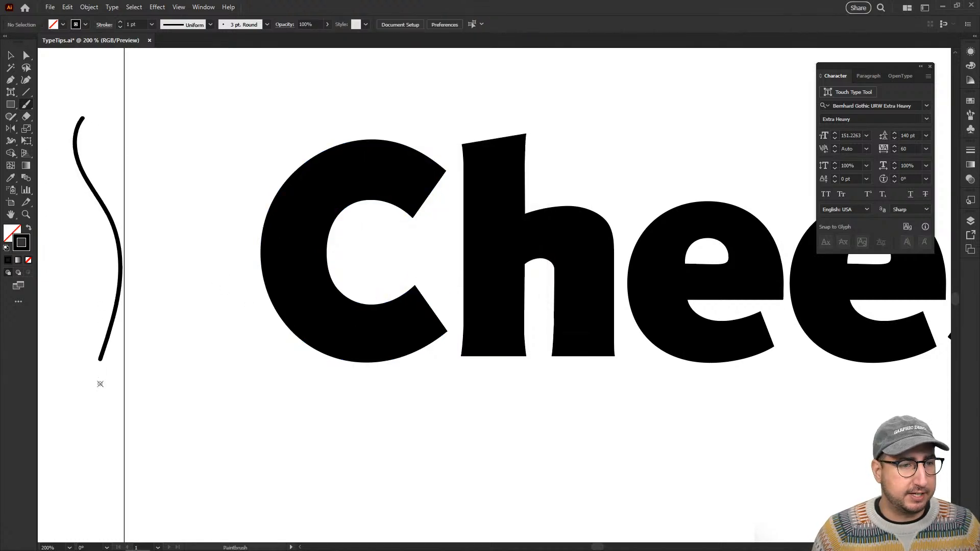
Paint a freehand outline of three drips along the selected C's lower edge with the Paintbrush, and delete that stroke.
key("v")
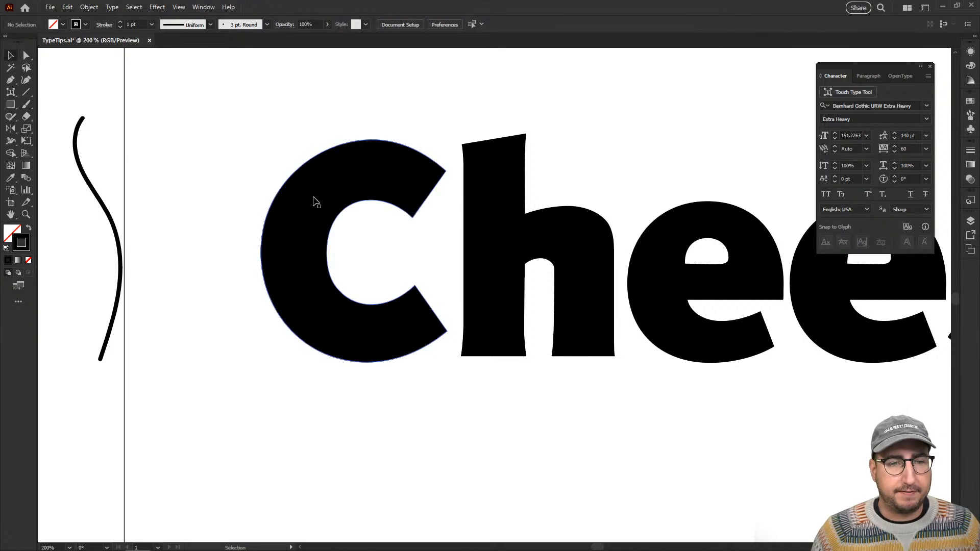
left_click(317, 203)
key("b")
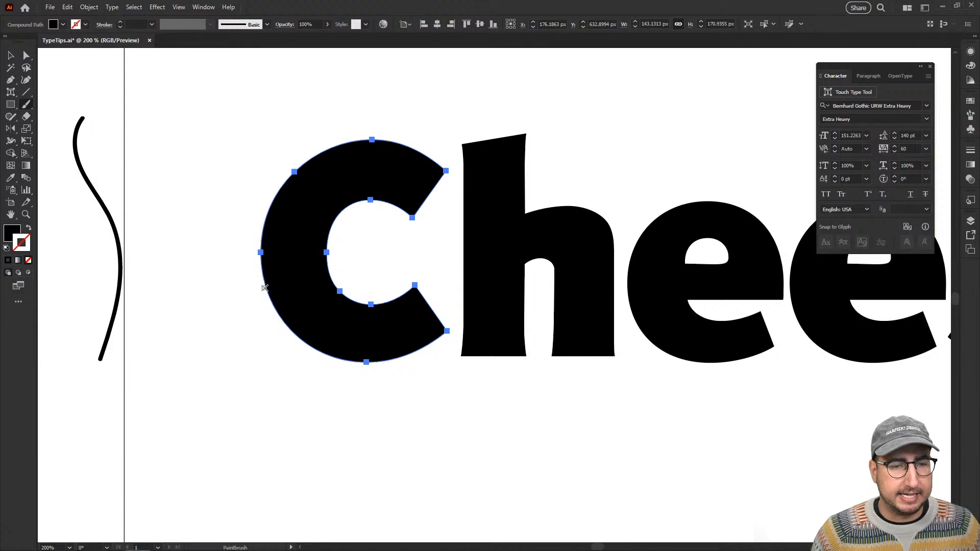
mouse_move(267, 292)
left_mouse_down()
mouse_move(280, 310)
mouse_move(261, 357)
mouse_move(270, 390)
mouse_move(257, 450)
mouse_move(274, 465)
mouse_move(306, 463)
mouse_move(327, 449)
mouse_move(334, 422)
mouse_move(308, 372)
mouse_move(315, 363)
mouse_move(346, 358)
mouse_move(344, 379)
mouse_move(362, 405)
mouse_move(353, 425)
mouse_move(368, 434)
mouse_move(390, 417)
mouse_move(385, 349)
mouse_move(403, 374)
mouse_move(426, 386)
mouse_move(446, 363)
left_mouse_up()
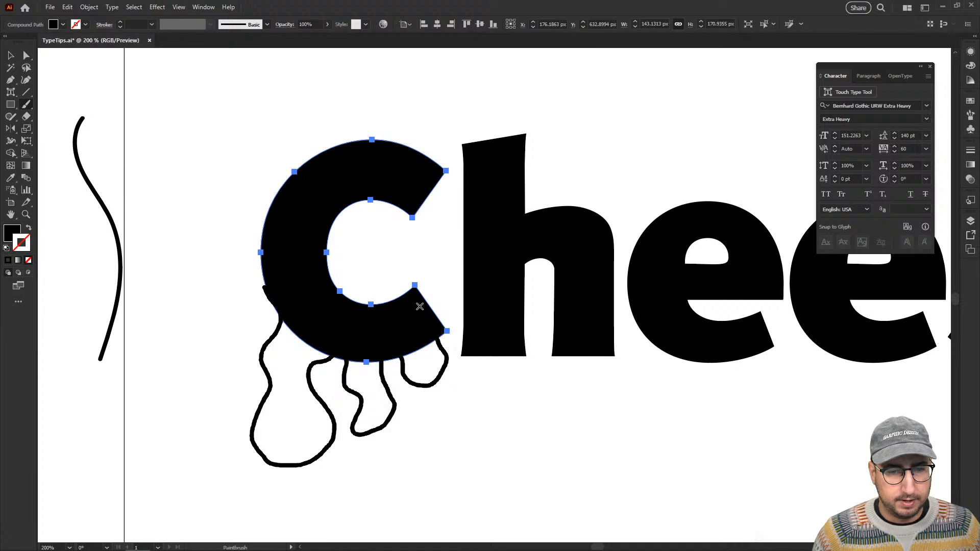
key("ctrl+shift+a")
key("v")
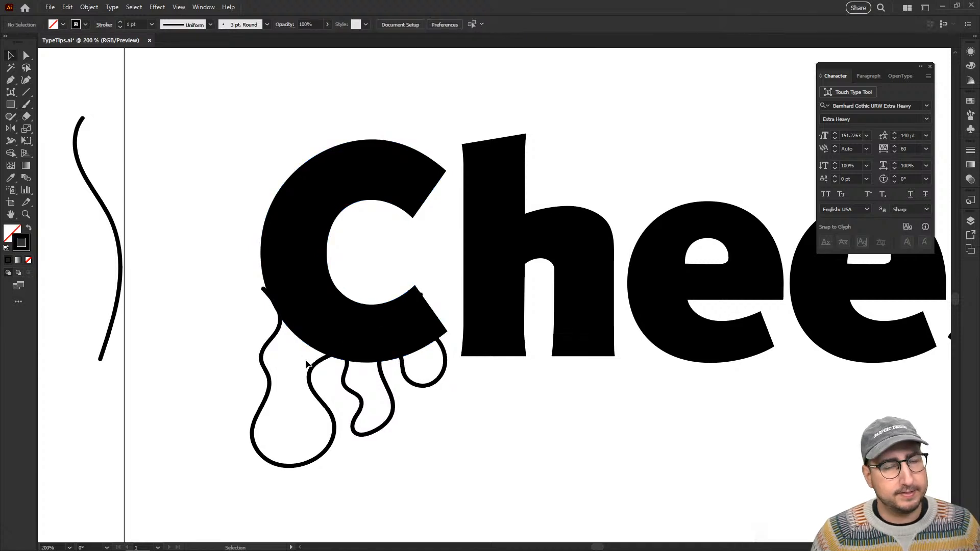
left_click(269, 346)
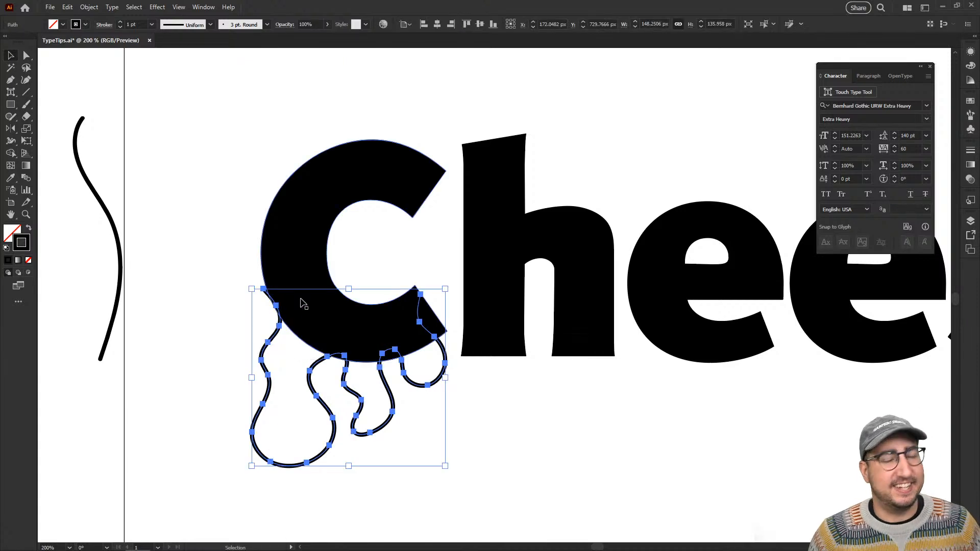
key("Delete")
Try to redraw the C's lower terminal and its left edge with the Paintbrush, undoing each stroke.
left_click(308, 329)
key("z")
left_click(416, 337)
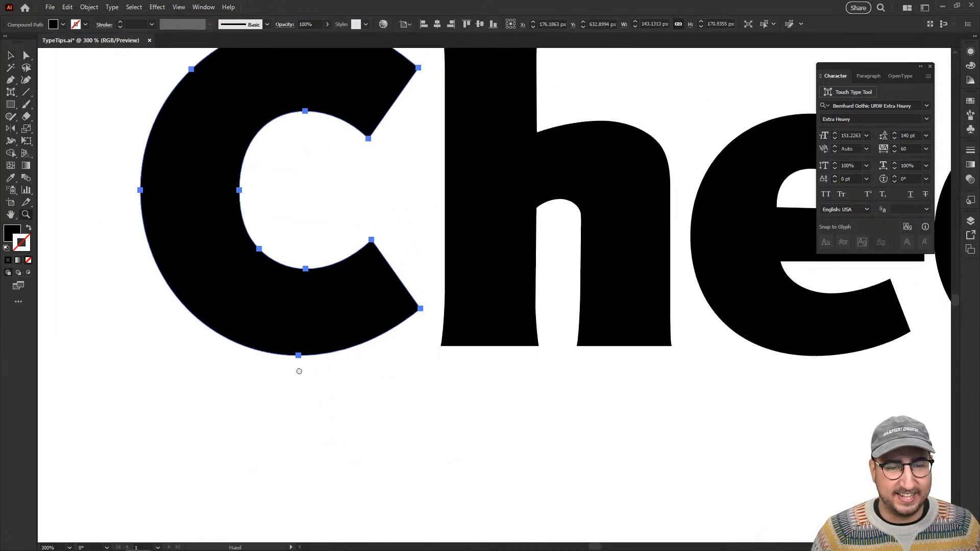
key("b")
mouse_move(364, 242)
left_mouse_down()
mouse_move(363, 186)
mouse_move(410, 260)
mouse_move(371, 334)
left_mouse_up()
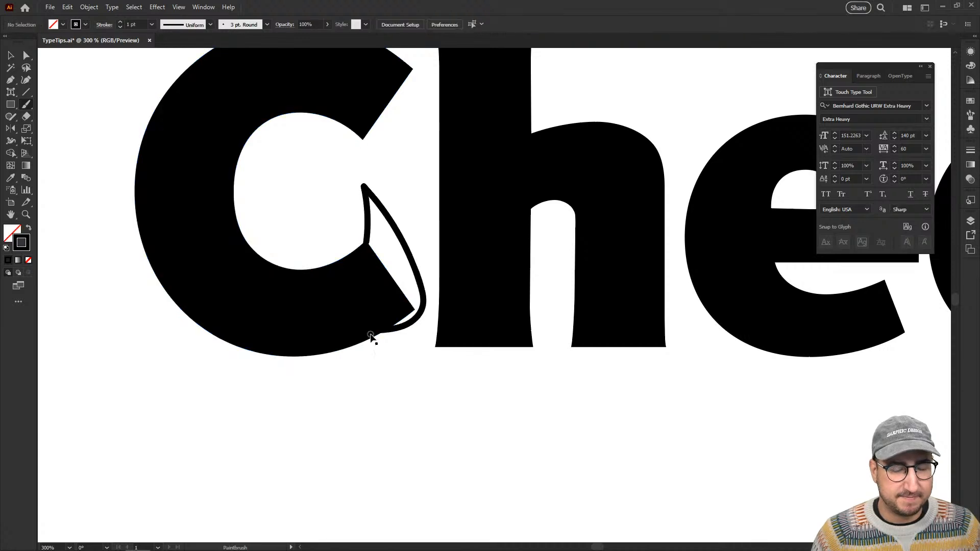
key("ctrl+z")
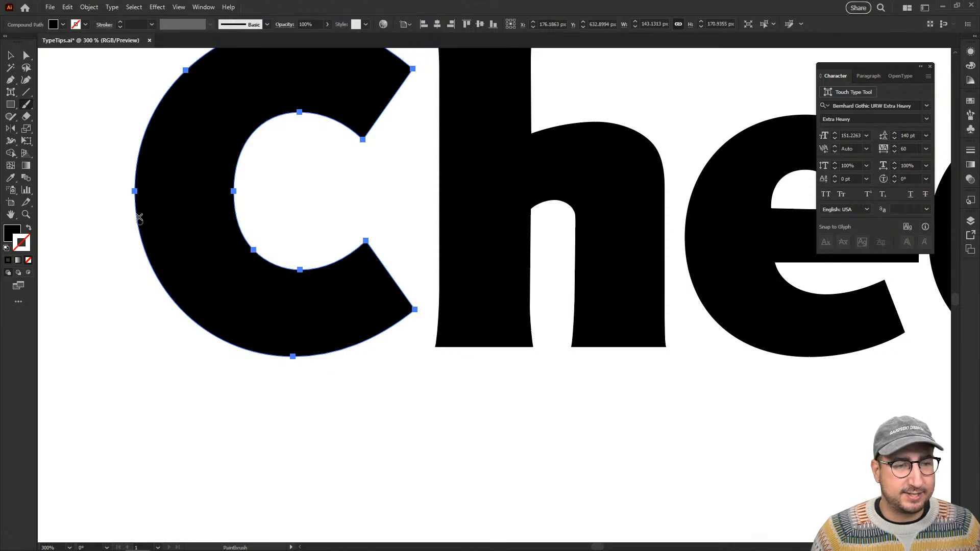
mouse_move(131, 189)
left_mouse_down()
mouse_move(182, 360)
mouse_move(227, 372)
left_mouse_up()
key("ctrl+z")
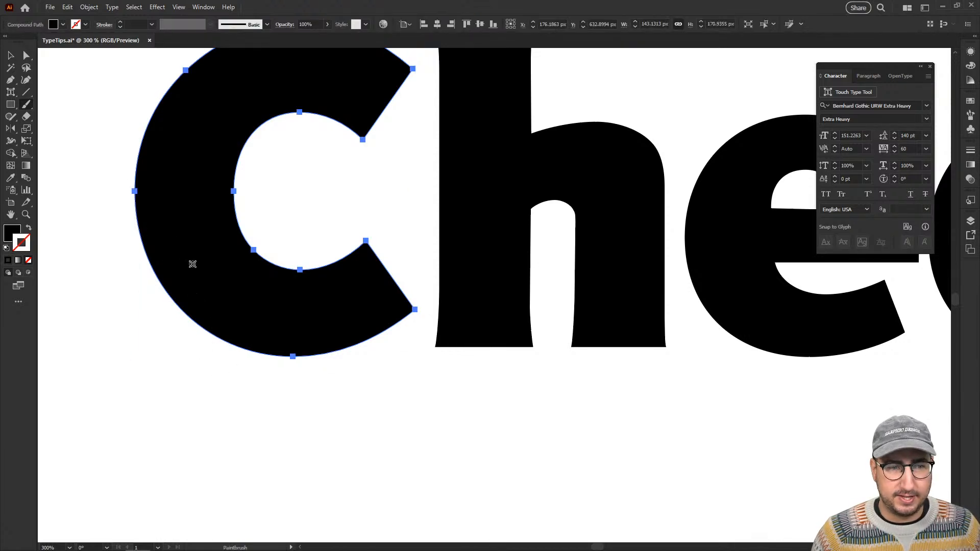
Paint a stroke running down from the anchor point on the C's left edge.
left_click_drag(134, 190, 184, 283)
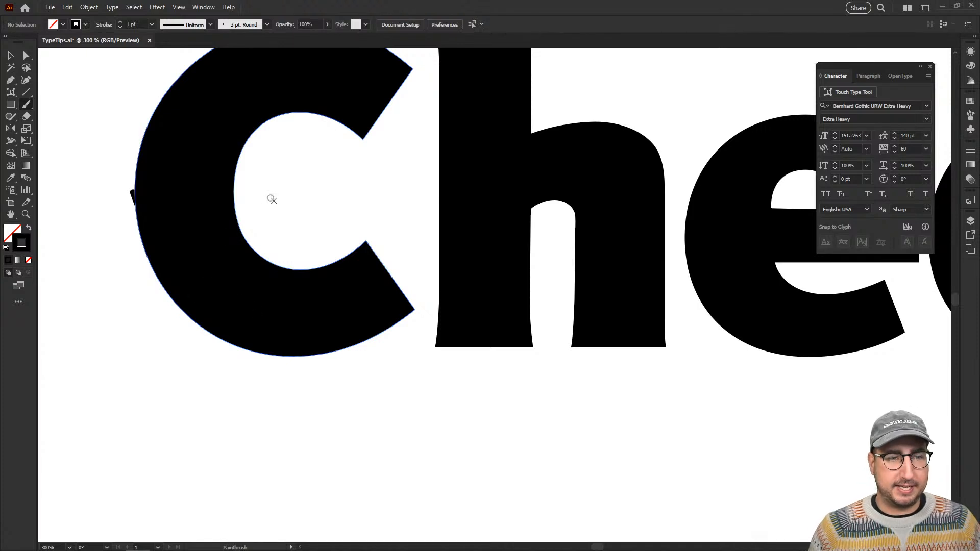
key("v")
key("ctrl+minus")
Select the C, turn on Keep Selected for the Paintbrush and set Edit Selected Paths to within 20 pixels.
left_click(353, 205)
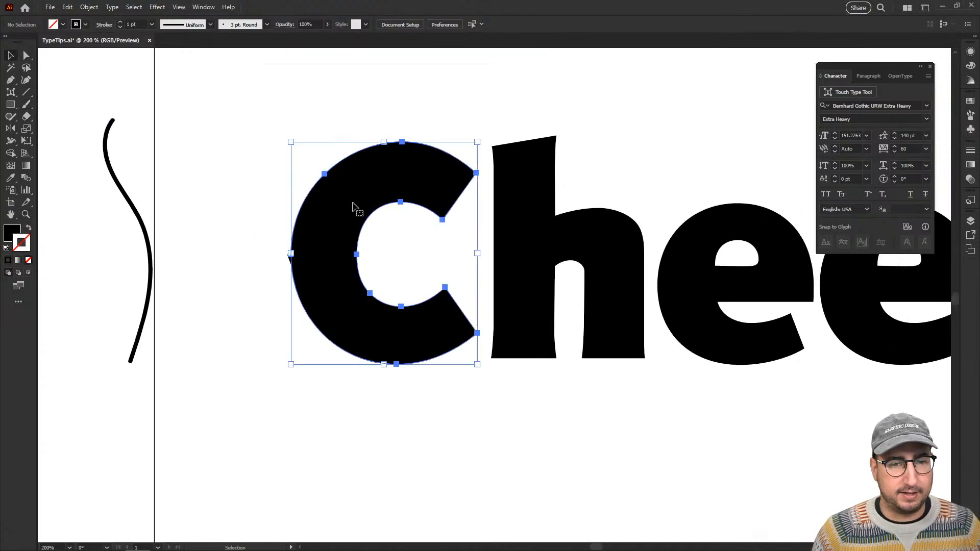
key("b")
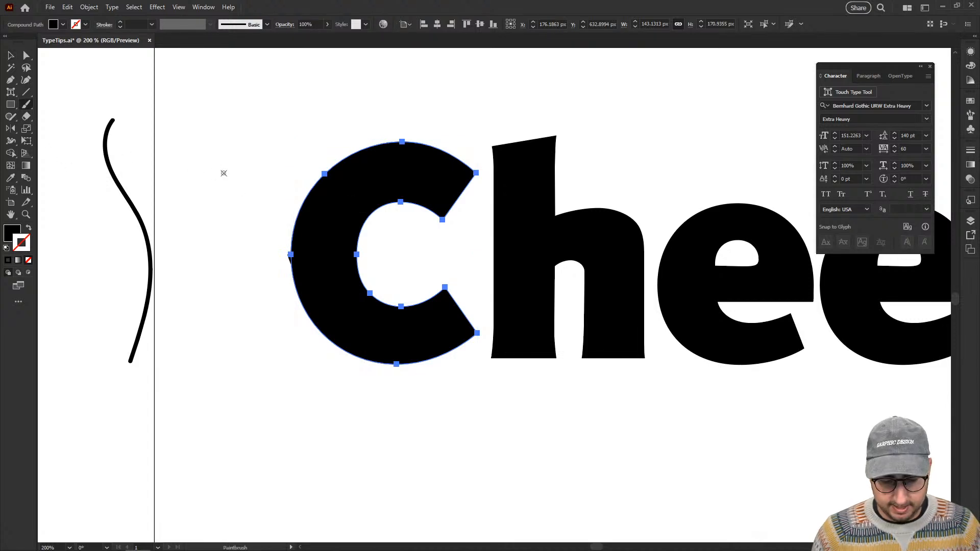
key("Return")
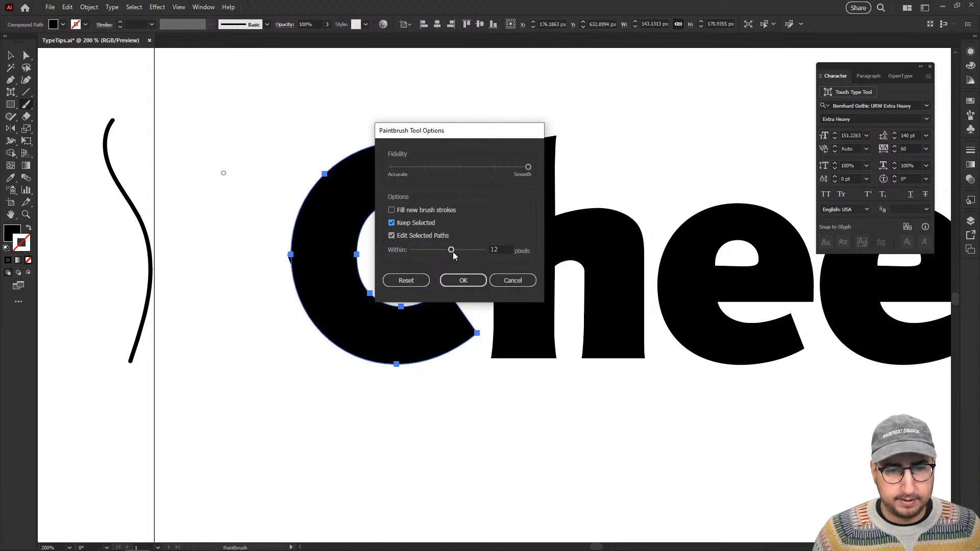
left_click(473, 280)
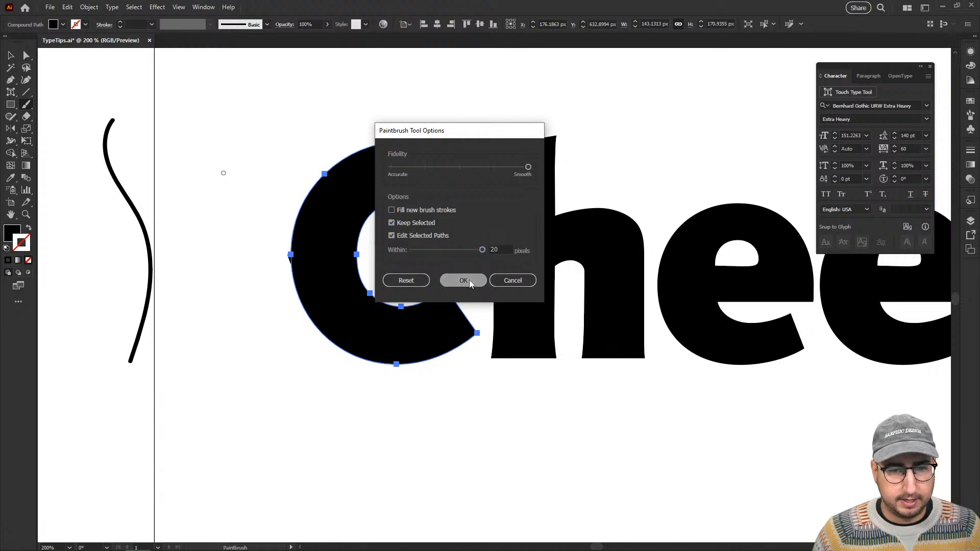
Paint a stroke along the C's lower-left edge to try reshaping its outline, and deselect the letter.
left_click_drag(294, 288, 380, 360)
left_click(377, 331, "ctrl")
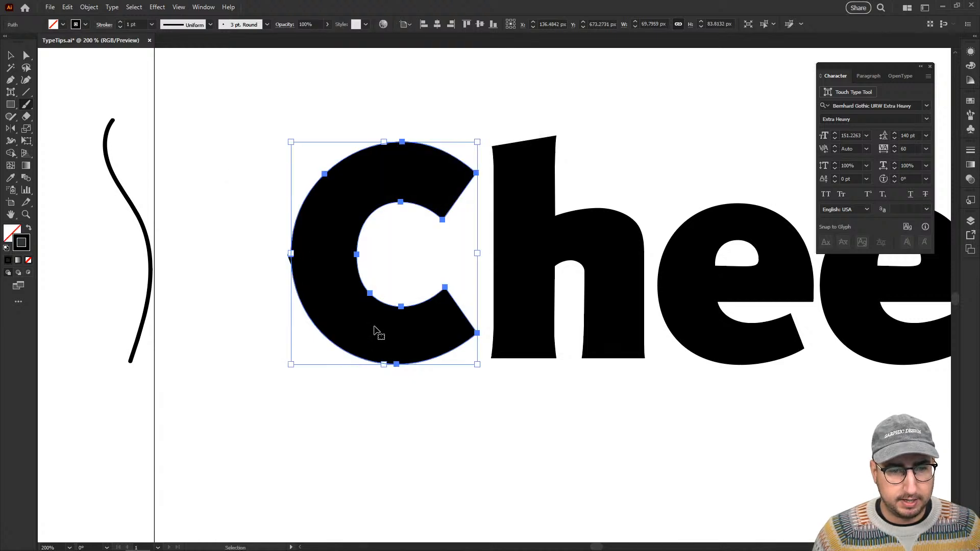
key("v")
left_click(404, 295)
left_click_drag(413, 303, 385, 265)
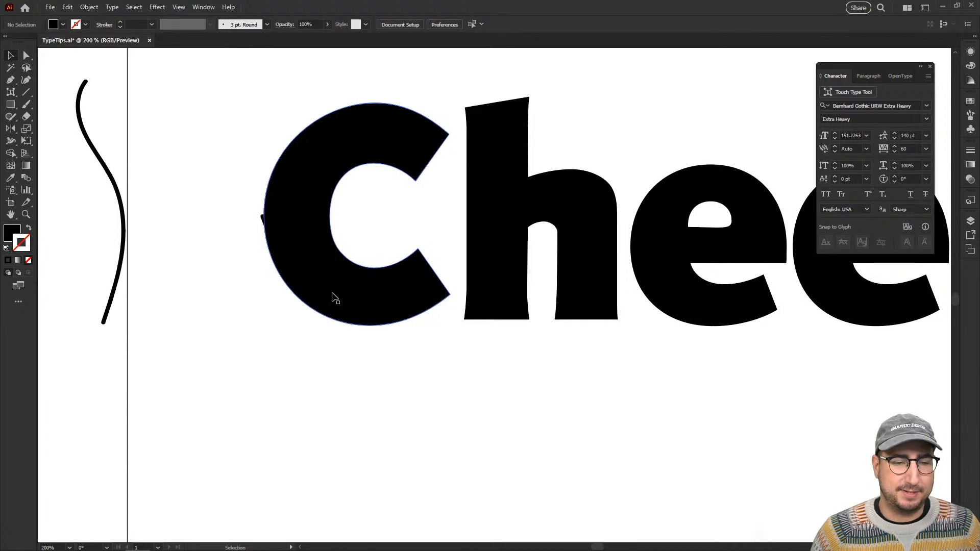
Select the C's left, bottom and lower-right anchor points, paint a drip outline between them with the Paintbrush, and undo it.
key("a")
left_click(284, 224)
left_click(264, 216)
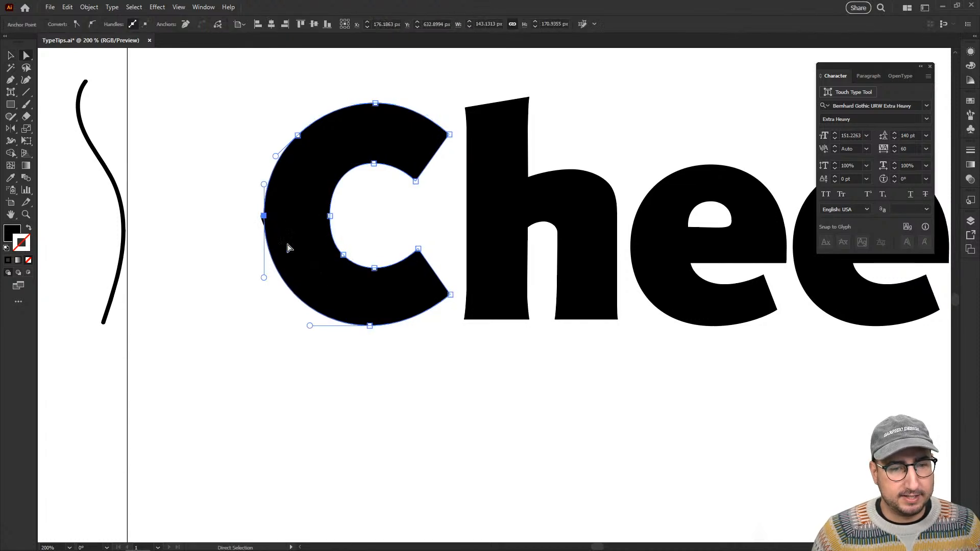
left_click(370, 325, "shift")
left_click(451, 296, "shift")
key("b")
mouse_move(451, 295)
left_mouse_down()
mouse_move(456, 317)
mouse_move(414, 401)
mouse_move(322, 293)
mouse_move(253, 299)
mouse_move(286, 216)
left_mouse_up()
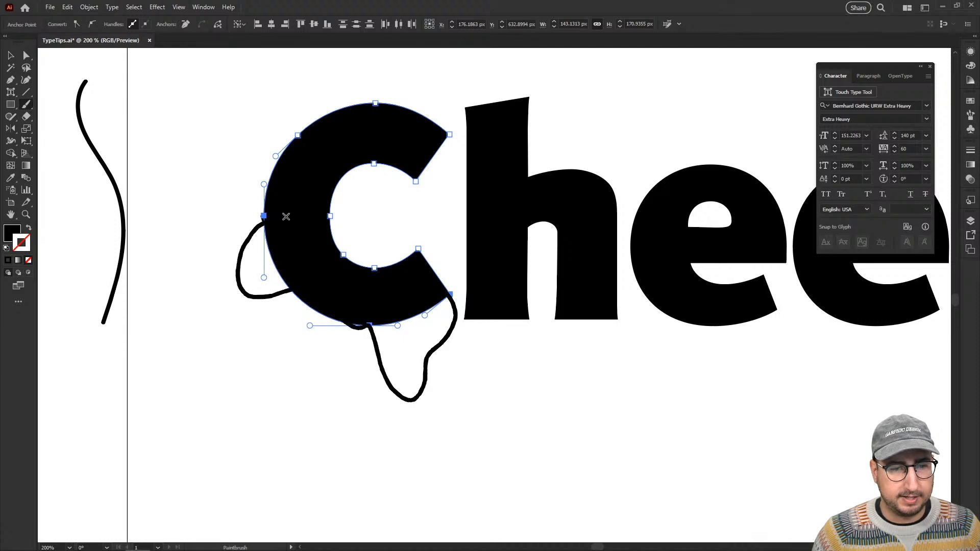
key("ctrl+z")
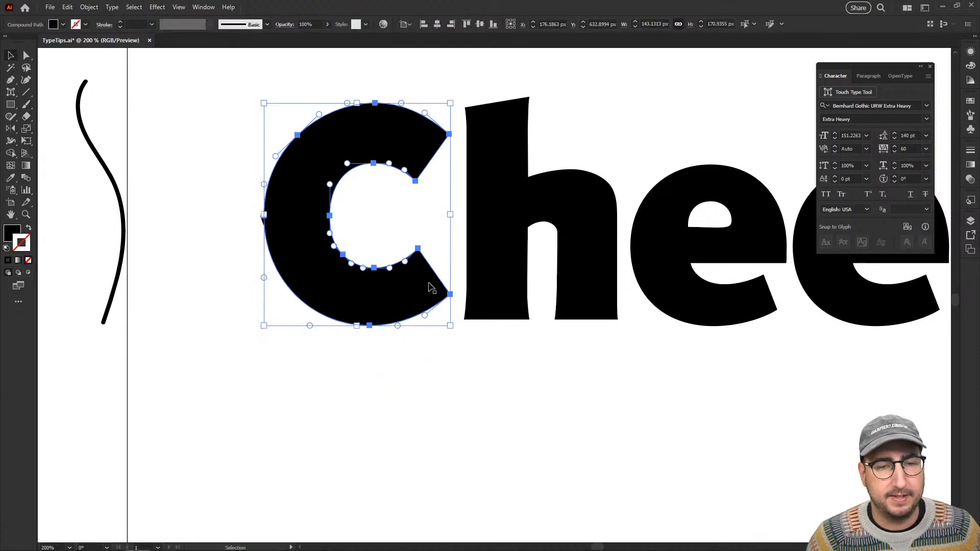
Try deleting the anchor point at the bottom of the C, and undo the deletion.
key("ctrl+equal")
left_click_drag(388, 306, 377, 300)
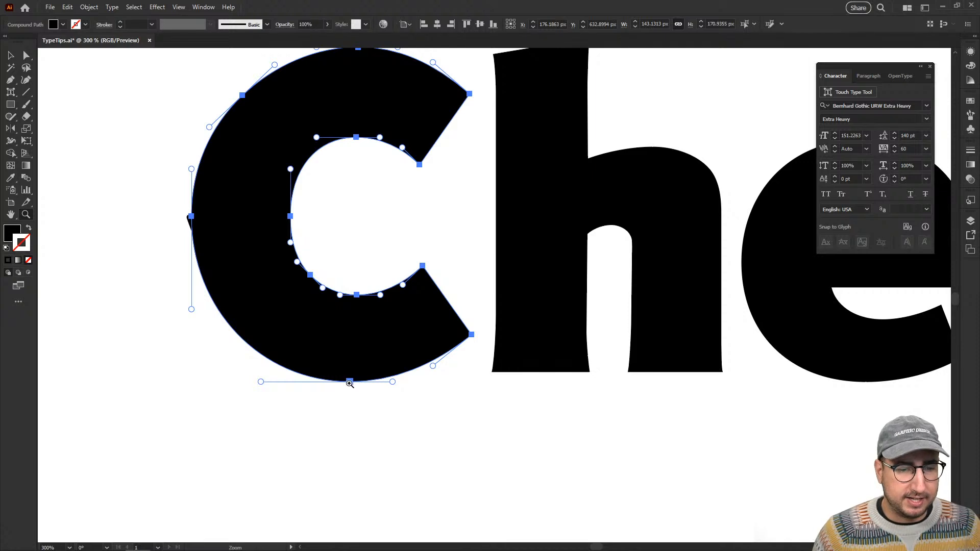
key("a")
left_click(350, 382)
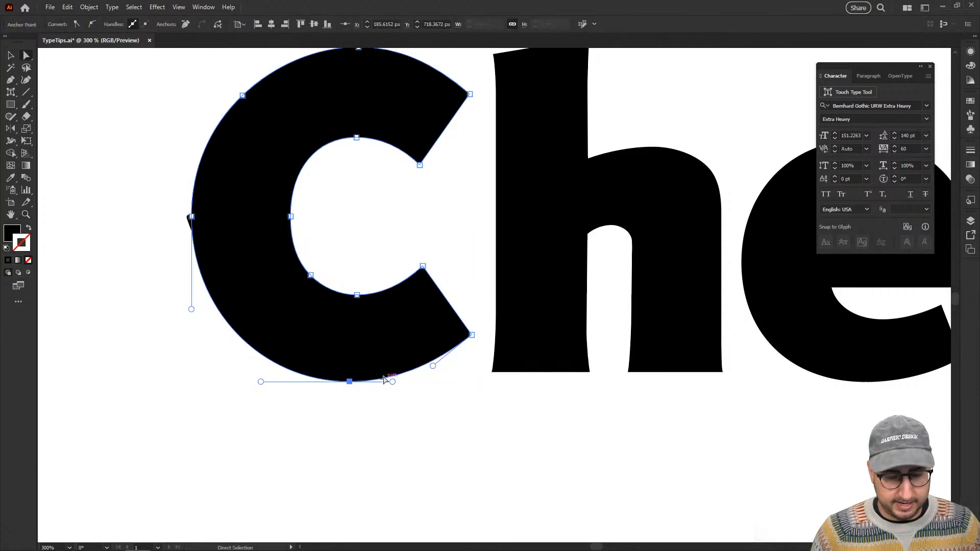
key("Delete")
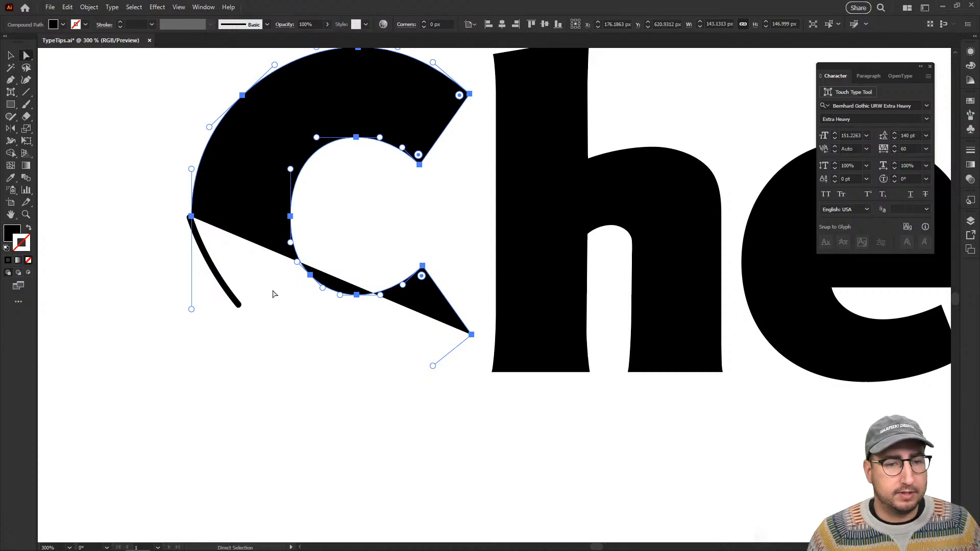
key("ctrl+z")
Delete the leftover brush stroke along the C's lower-left edge.
left_click(175, 221)
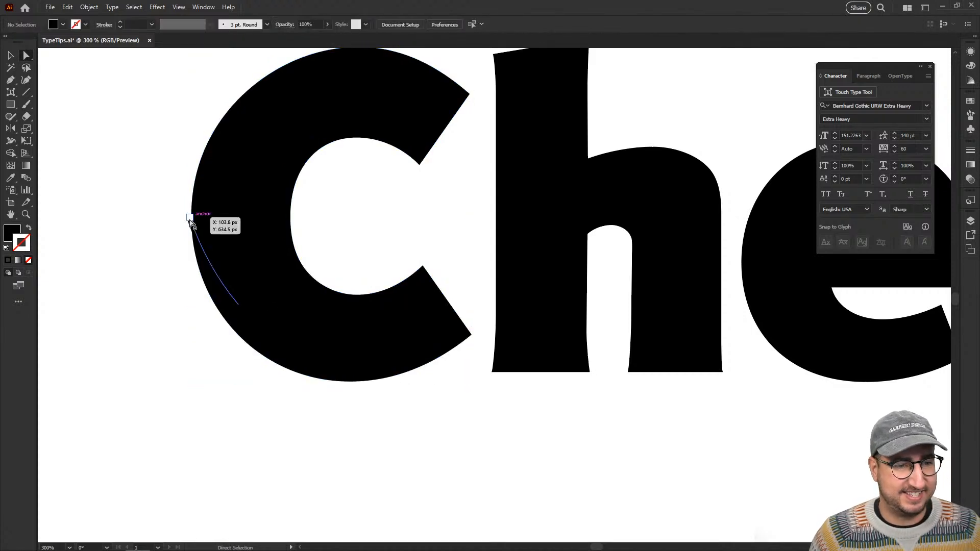
left_click(190, 219)
key("Delete")
key("Delete")
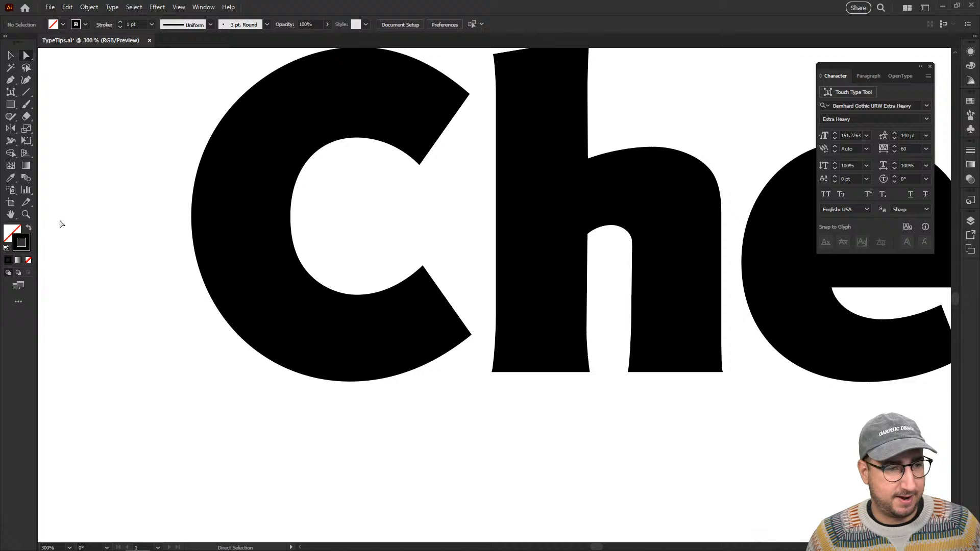
Select the C, paint a drip-shaped stroke from its left edge around its lower-left curve, and undo it.
left_click(20, 233)
key("v")
left_click(221, 190)
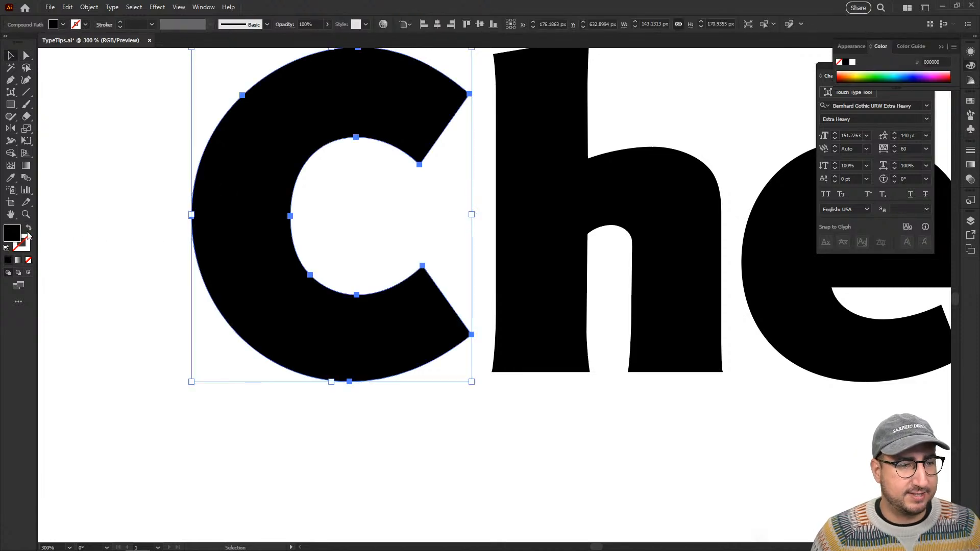
key("b")
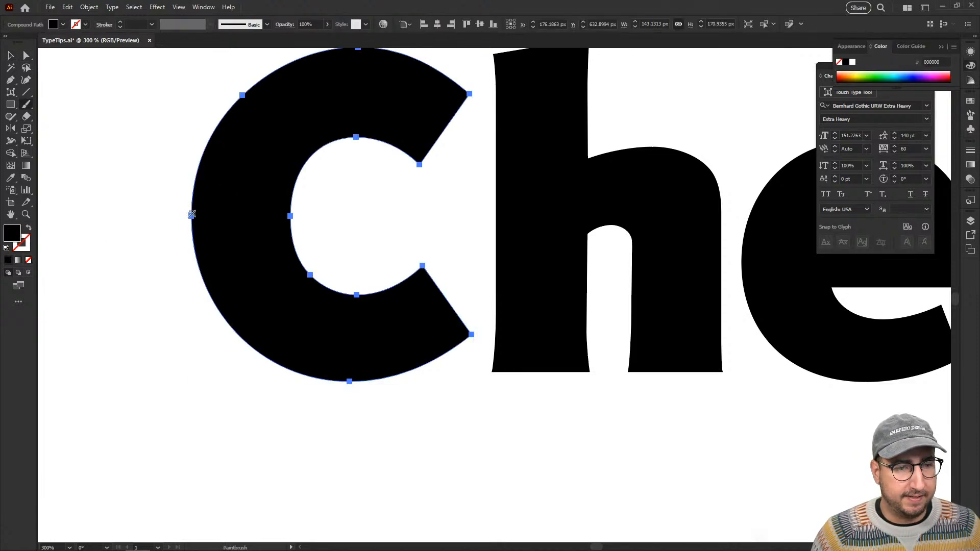
mouse_move(189, 212)
left_mouse_down()
mouse_move(200, 265)
mouse_move(188, 337)
mouse_move(231, 443)
mouse_move(292, 429)
mouse_move(305, 376)
left_mouse_up()
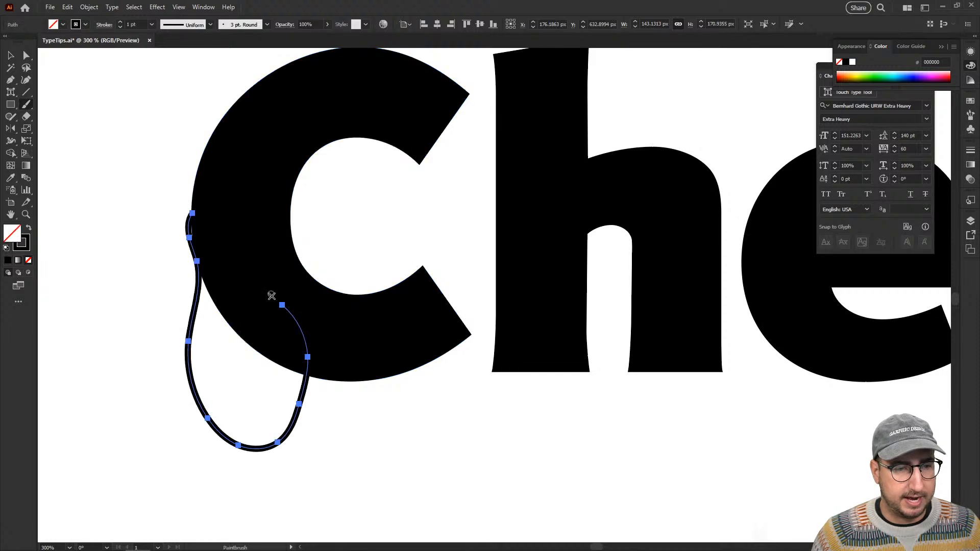
key("ctrl+z")
key("v")
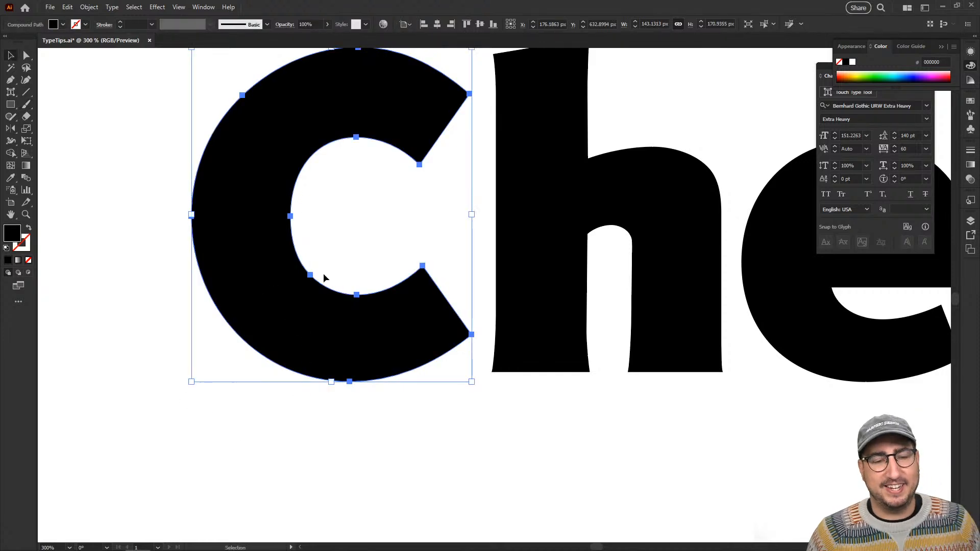
Delete the C's bottom anchor point, paint a wavy drip outline between its left and lower-right anchor points, and undo both.
key("a")
left_click(349, 382)
key("Delete")
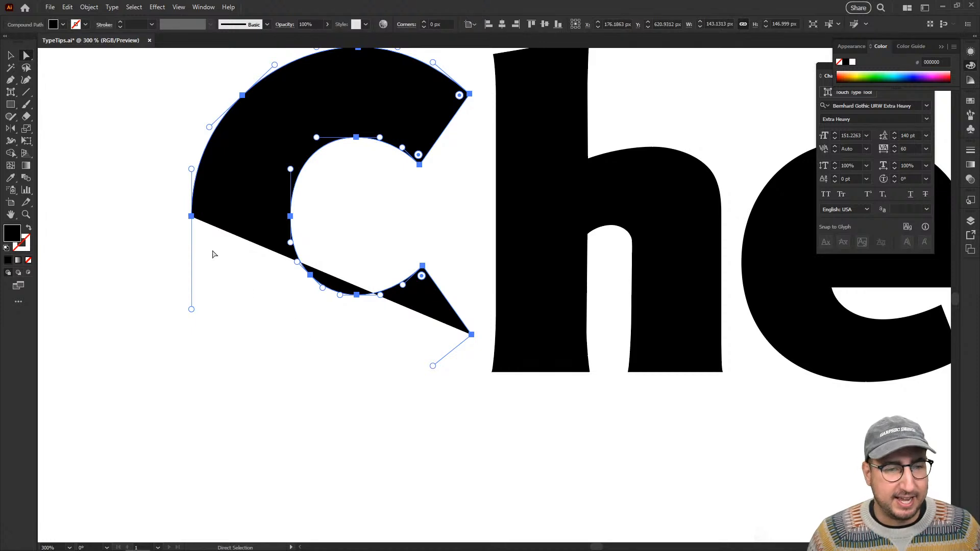
key("b")
mouse_move(191, 217)
left_mouse_down()
mouse_move(212, 257)
mouse_move(203, 319)
mouse_move(215, 402)
mouse_move(281, 446)
mouse_move(322, 399)
mouse_move(387, 405)
mouse_move(431, 349)
mouse_move(471, 335)
left_mouse_up()
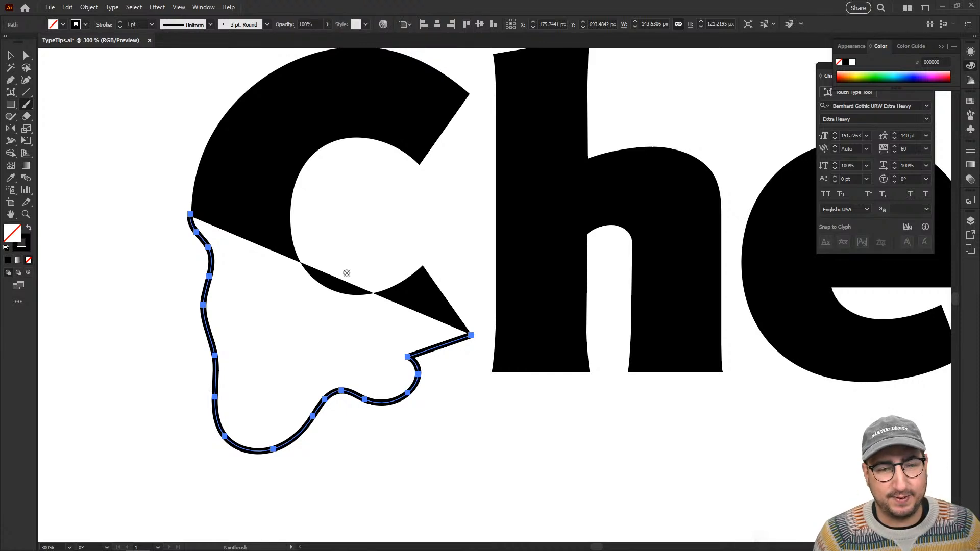
key("ctrl+z")
key("ctrl+z")
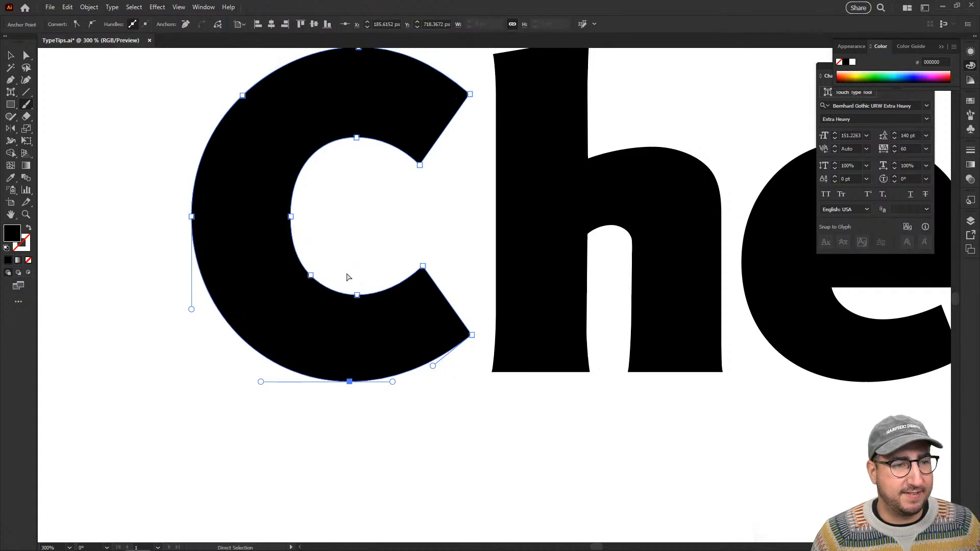
Select the h, paint a Paintbrush stroke over the top of its stem, and undo it.
left_click(24, 108)
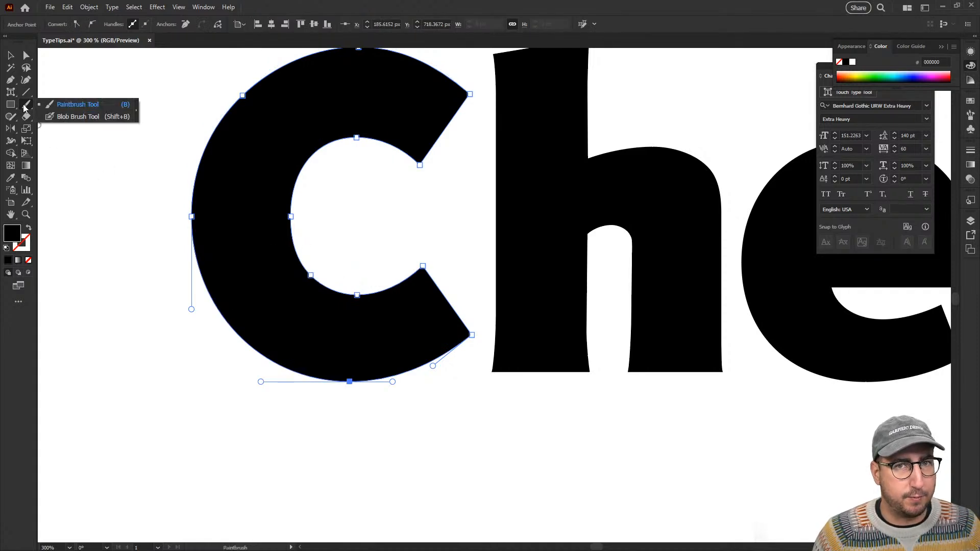
left_click(613, 138)
key("v")
left_click(561, 128)
key("space")
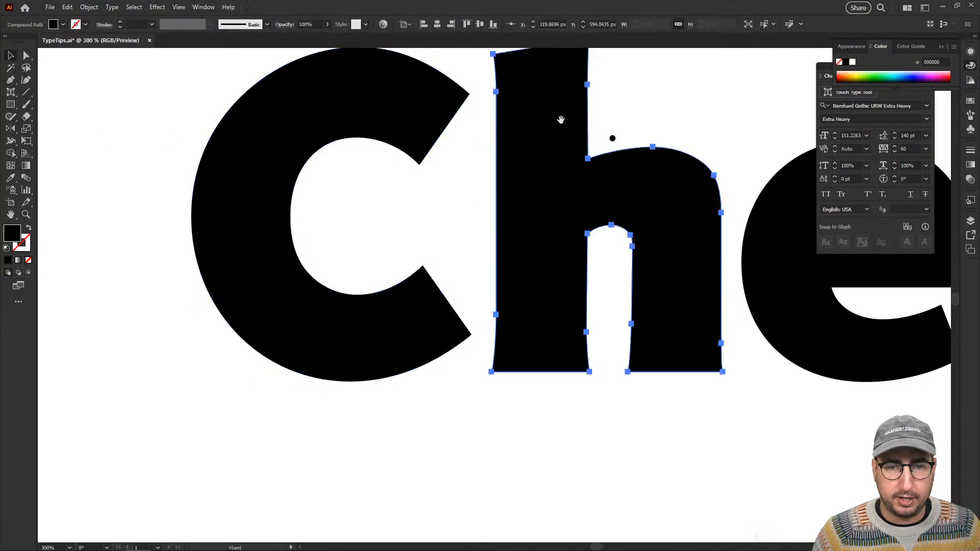
mouse_move(560, 121)
left_mouse_down()
mouse_move(511, 211)
mouse_move(396, 280)
left_mouse_up()
key("b")
mouse_move(339, 209)
left_mouse_down()
mouse_move(292, 175)
mouse_move(348, 160)
mouse_move(432, 179)
left_mouse_up()
key("ctrl+z")
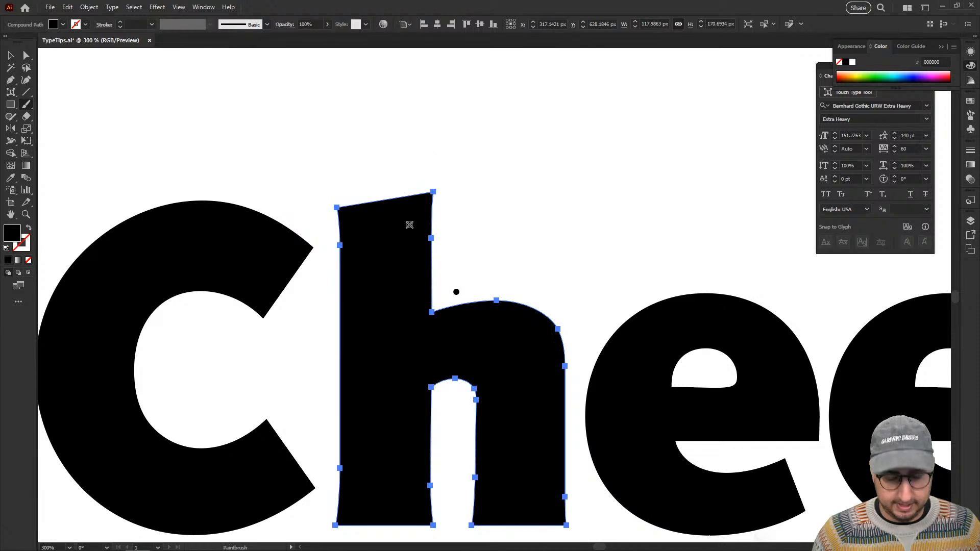
Set the Paintbrush's Edit Selected Paths distance to 2 pixels, paint a curved cap outline over the h's stem, and delete it.
key("Return")
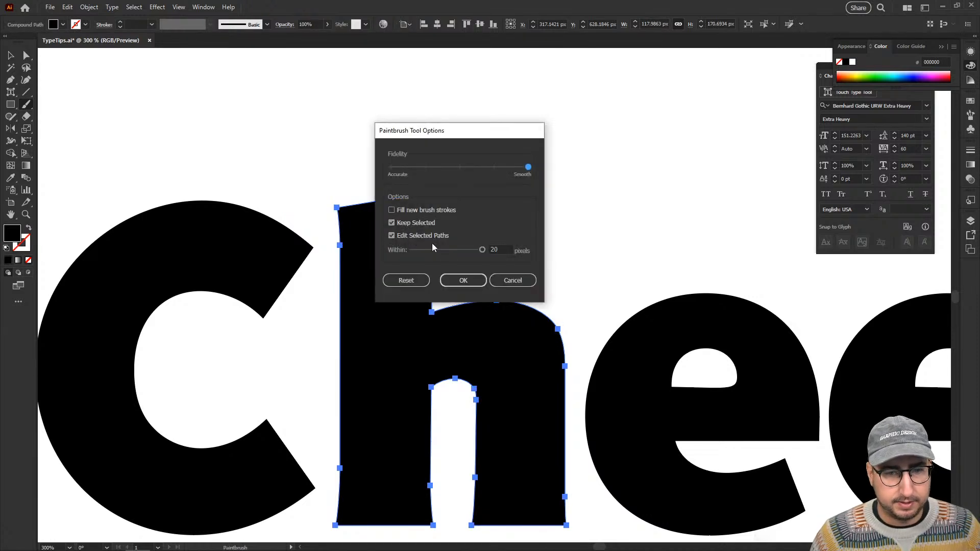
left_click_drag(432, 249, 403, 250)
left_click(458, 282)
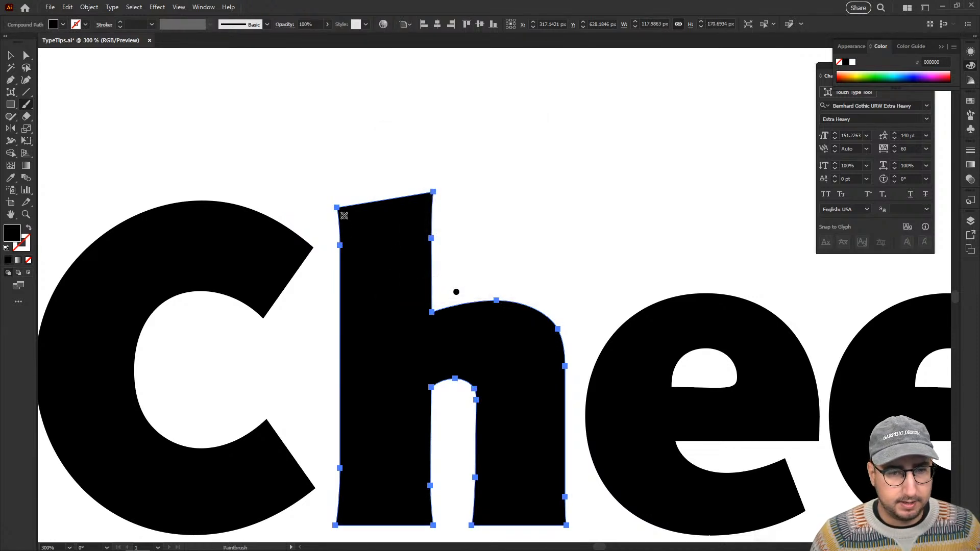
mouse_move(347, 220)
left_mouse_down()
mouse_move(281, 178)
mouse_move(418, 229)
left_mouse_up()
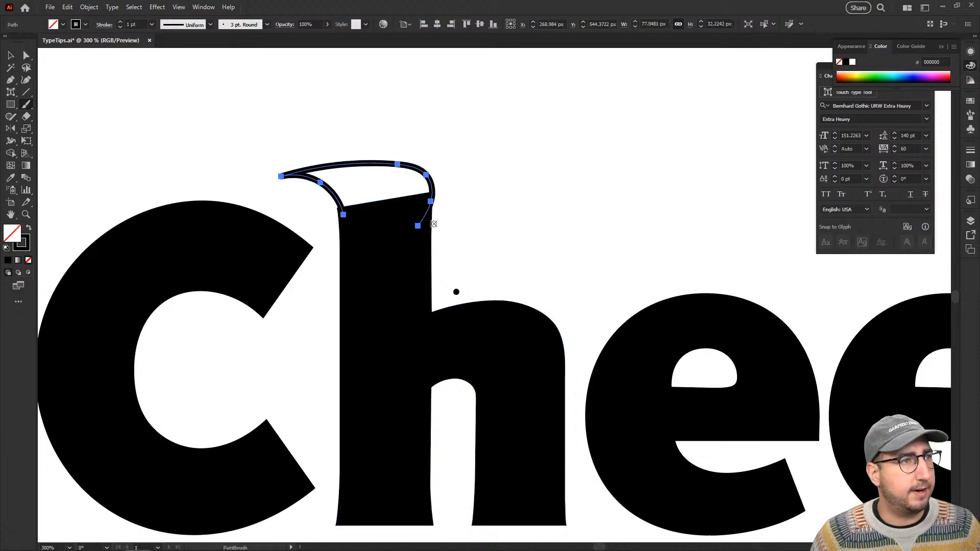
key("v")
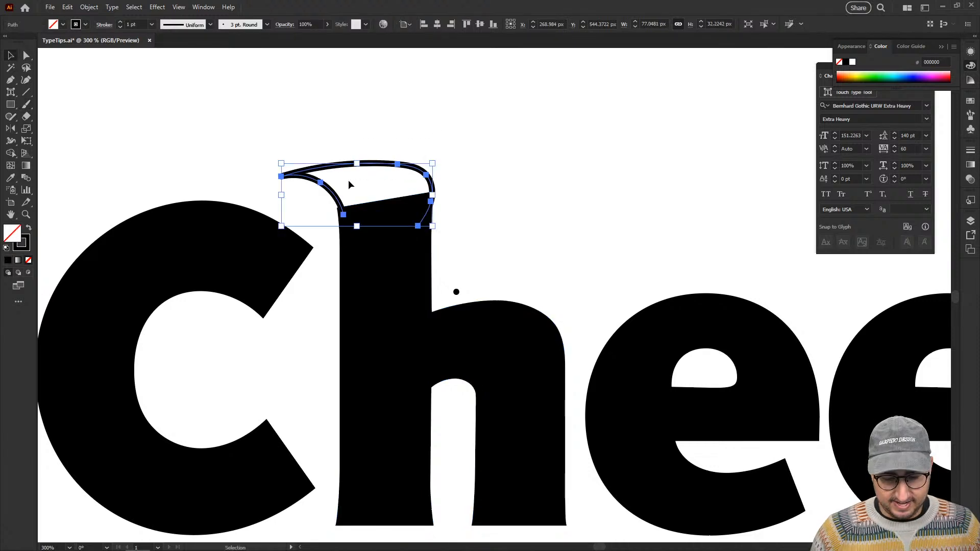
key("Delete")
Isolate the h and try to release its compound path inside isolation mode.
left_click(371, 286)
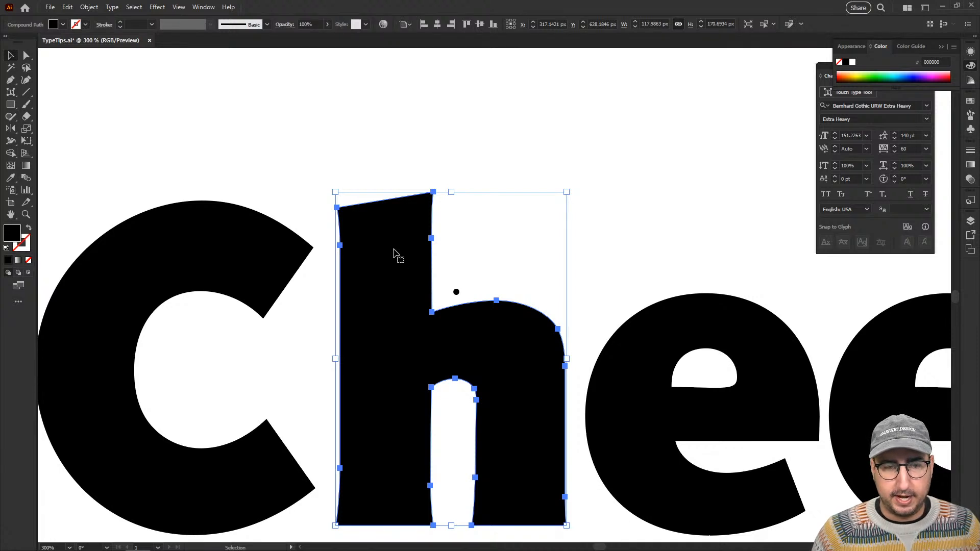
double_click(379, 233)
key("b")
left_click(359, 222, "ctrl")
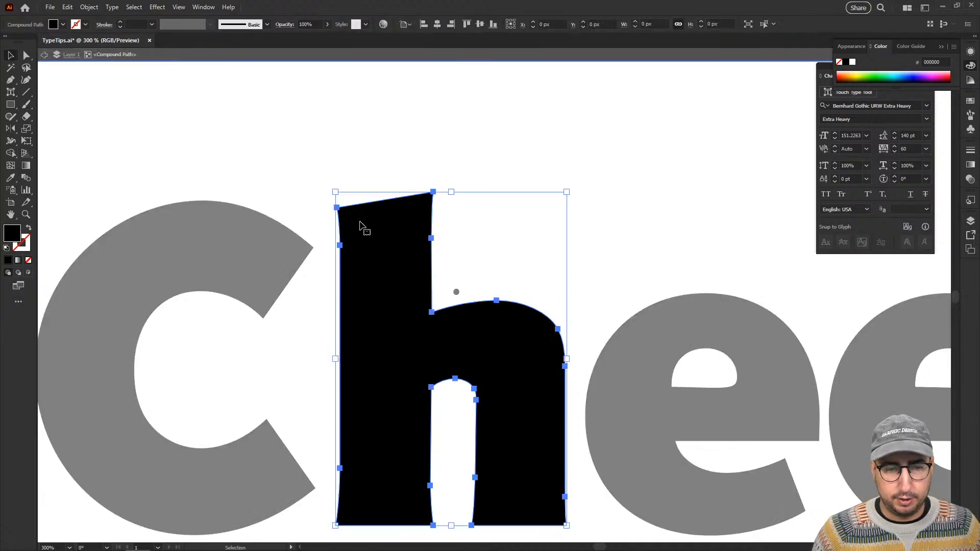
key("n")
key("b")
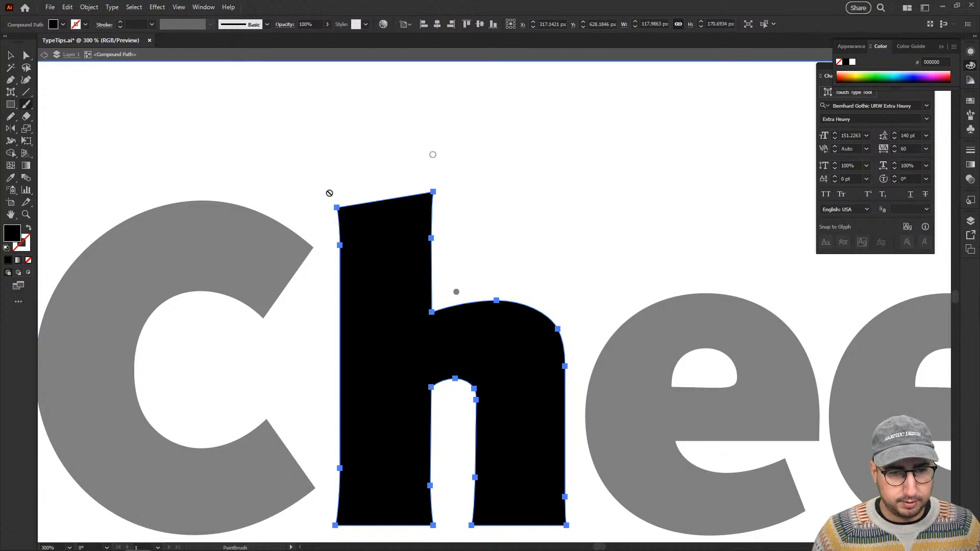
right_click(342, 213)
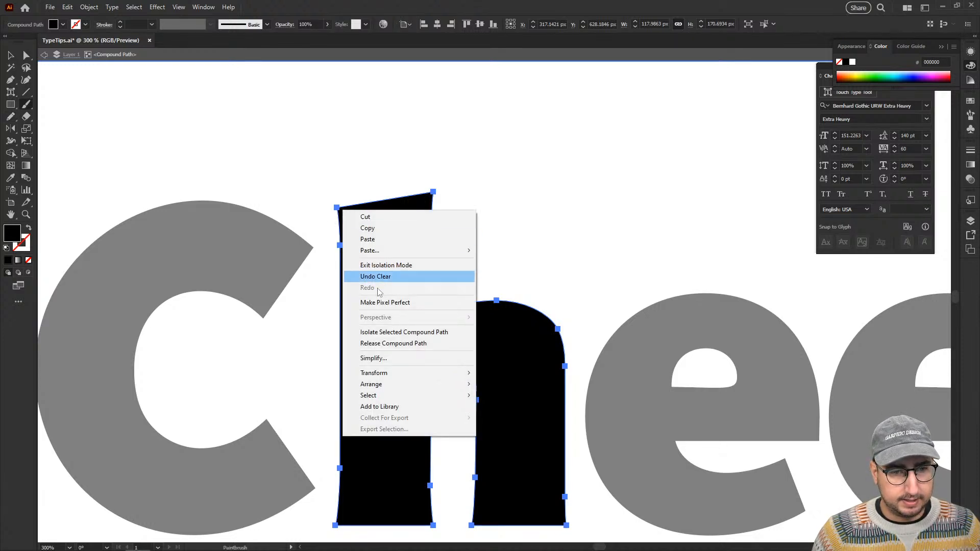
left_click(398, 343)
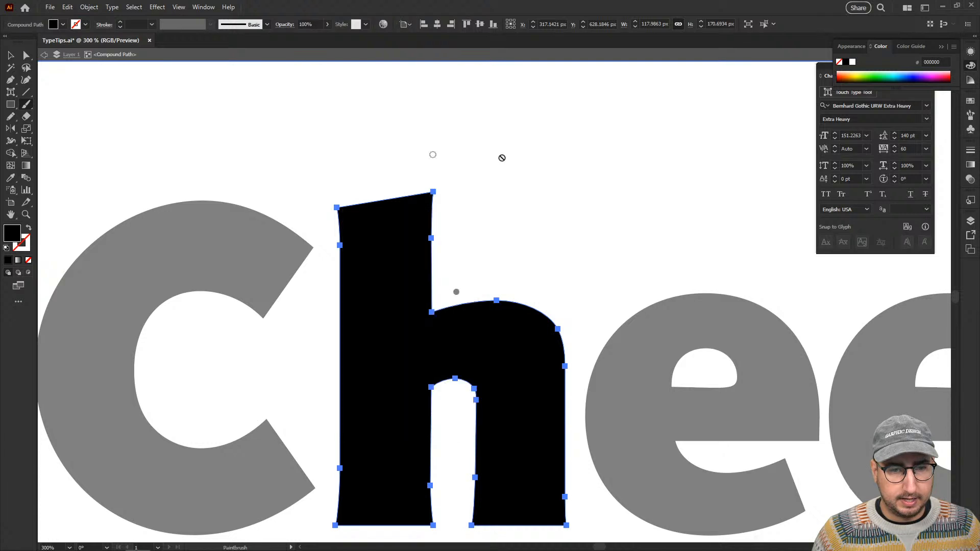
Exit isolation mode, release the h's compound path, and deselect the letter.
key("v")
double_click(469, 202)
left_click_drag(466, 249, 441, 194)
right_click(361, 197)
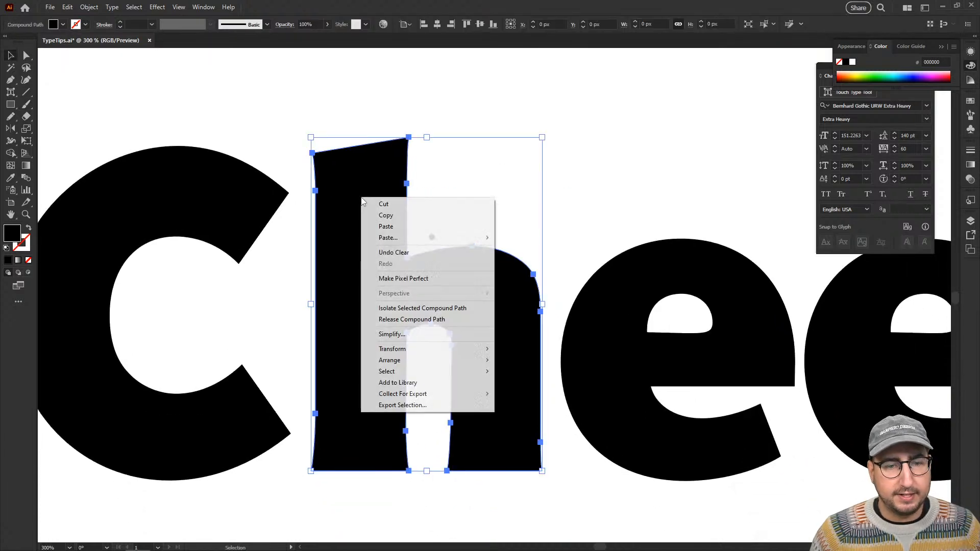
left_click(419, 320)
left_click(458, 183)
Select the h, paint a curved cap outline over the top of its stem, and undo the stroke.
left_click(343, 186)
key("b")
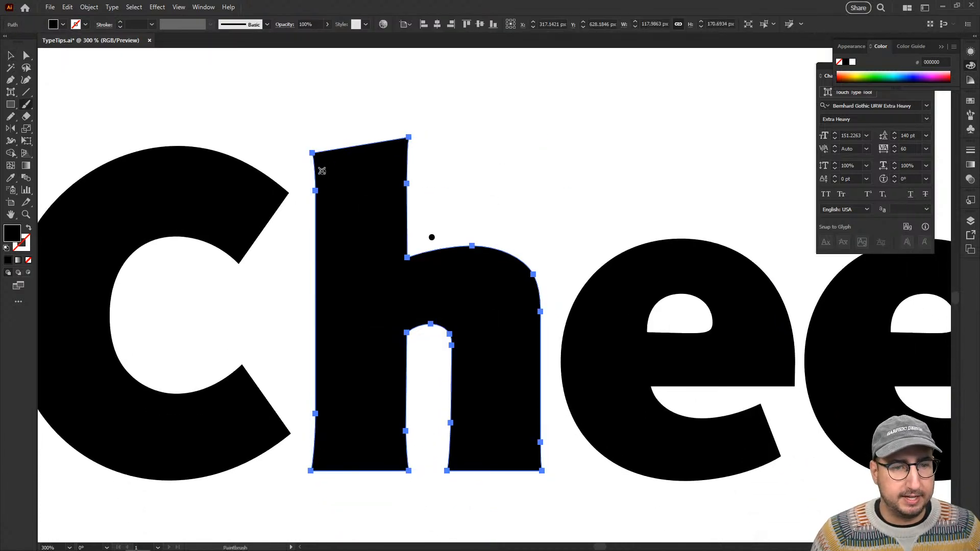
mouse_move(321, 170)
left_mouse_down()
mouse_move(295, 125)
mouse_move(386, 128)
mouse_move(411, 176)
left_mouse_up()
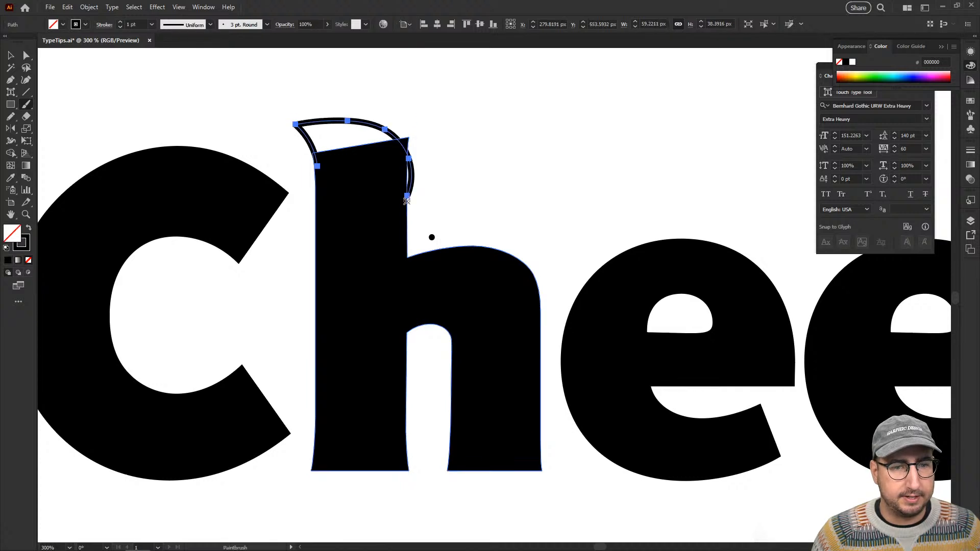
key("ctrl+z")
key("v")
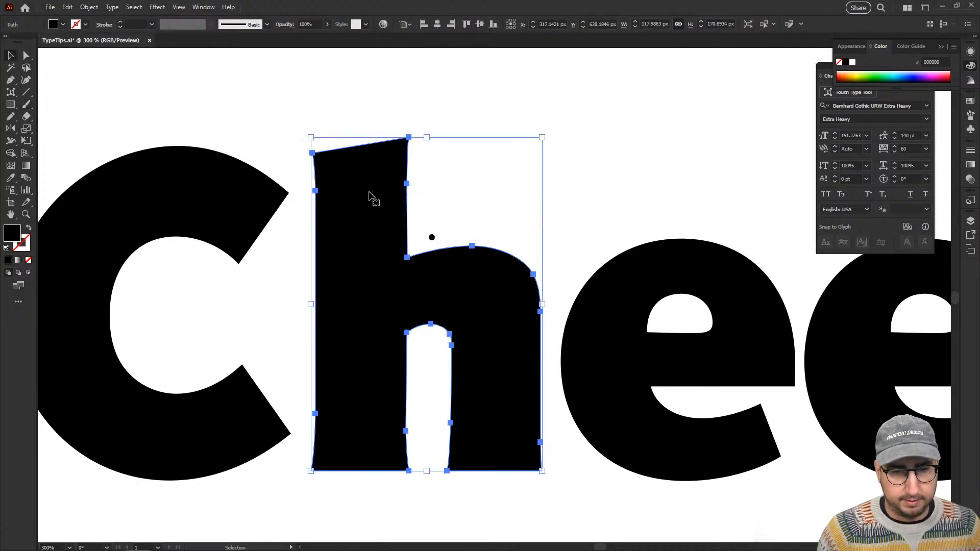
right_click(372, 198)
left_click(440, 168)
left_click(440, 167)
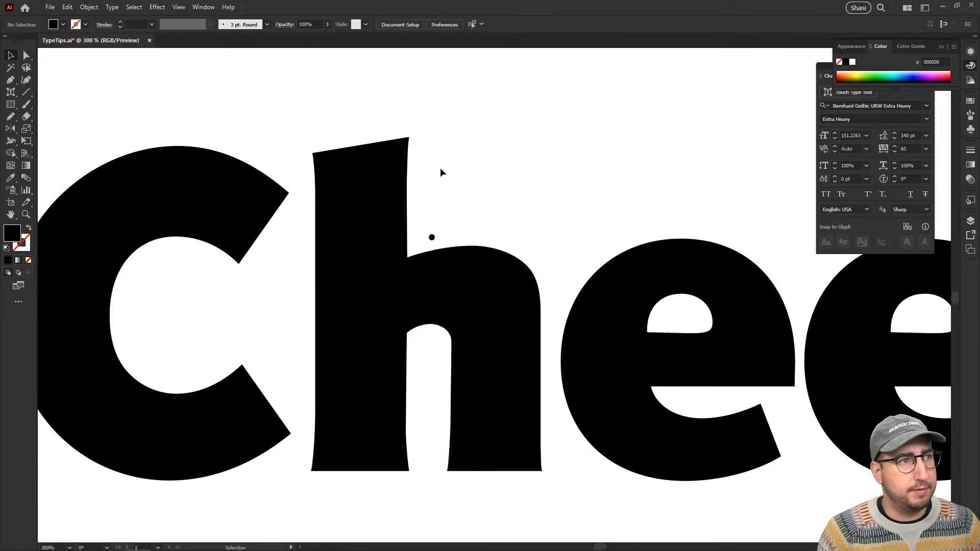
left_click(392, 192)
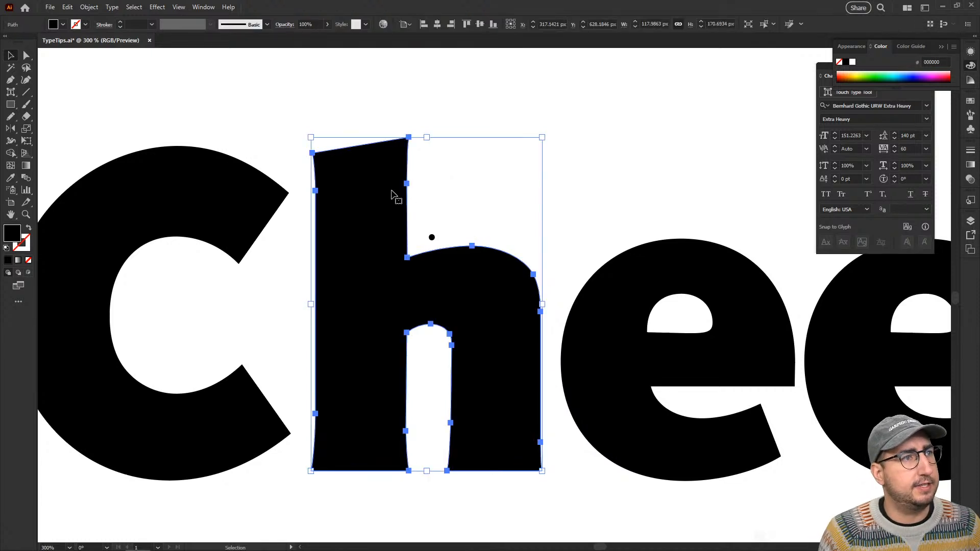
key("Return")
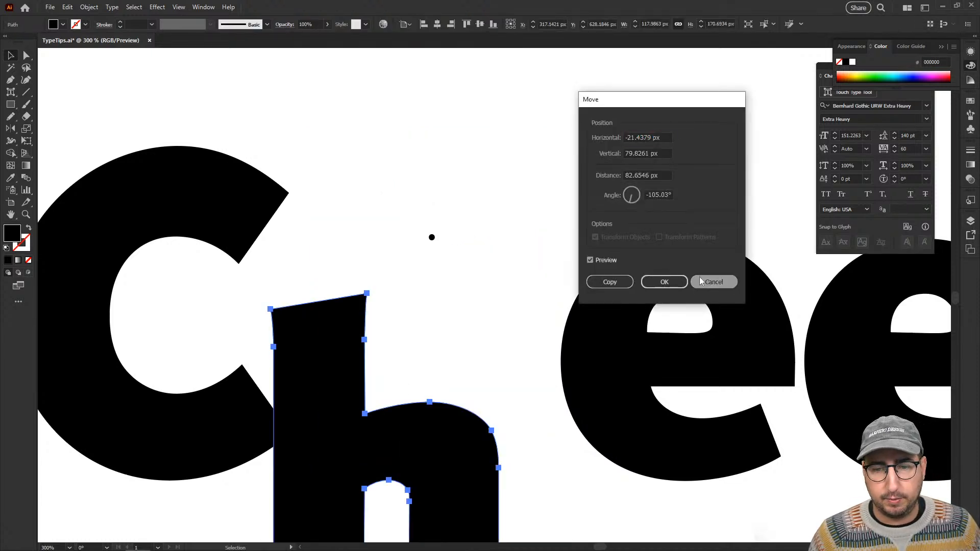
key("Escape")
Turn on Fill new brush strokes with Edit Selected Paths within 16 pixels, and paint a filled, curved cap over the top of the h's stem.
key("b")
key("Return")
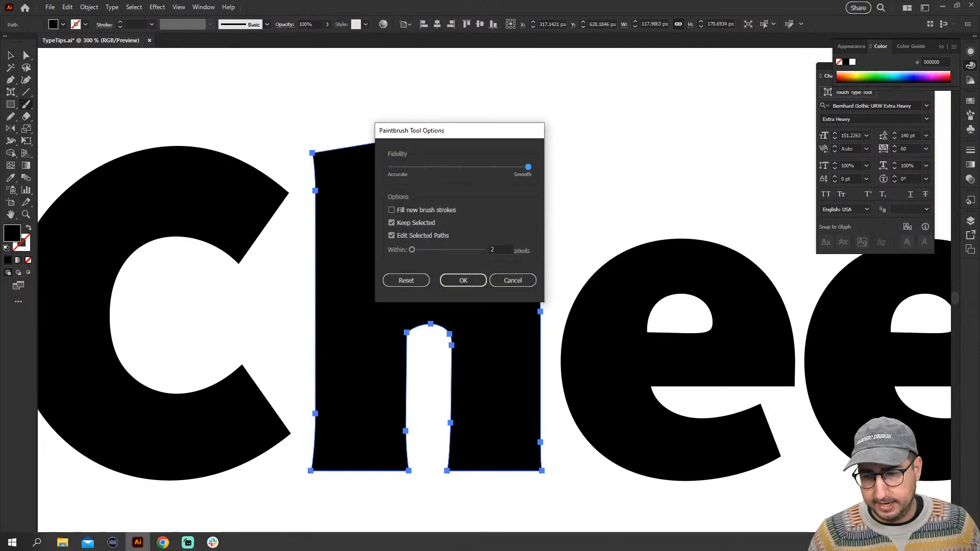
left_click(469, 250)
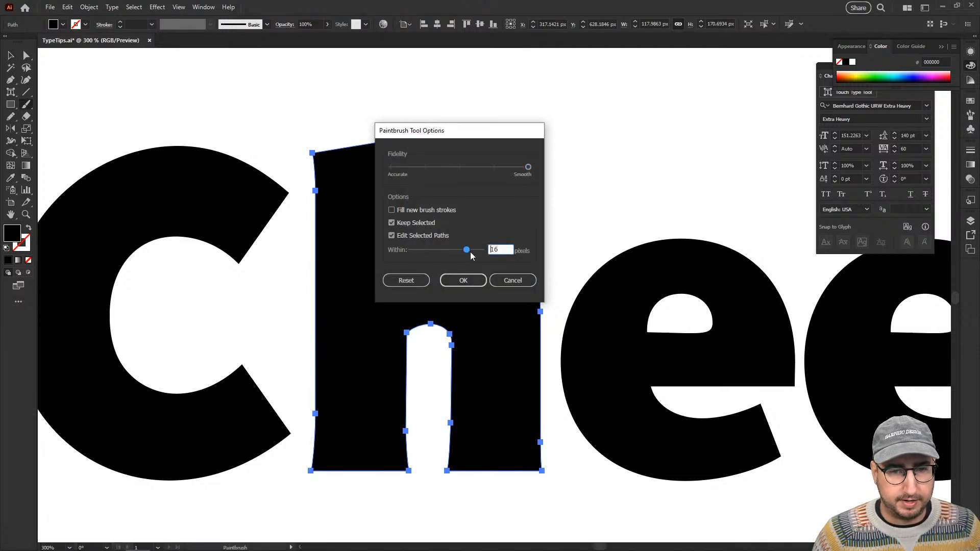
left_click(437, 211)
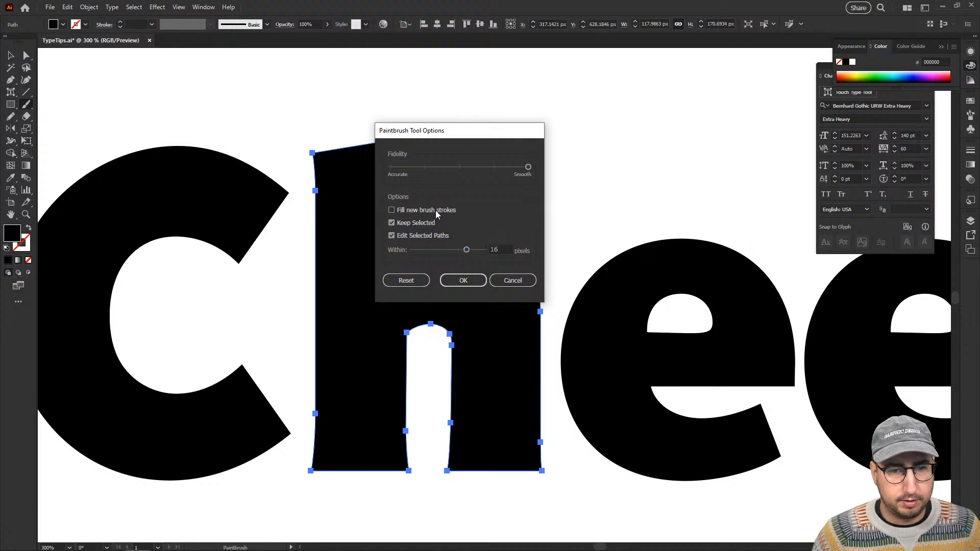
left_click(463, 280)
mouse_move(316, 160)
left_mouse_down()
mouse_move(276, 113)
mouse_move(395, 137)
mouse_move(394, 174)
left_mouse_up()
key("v")
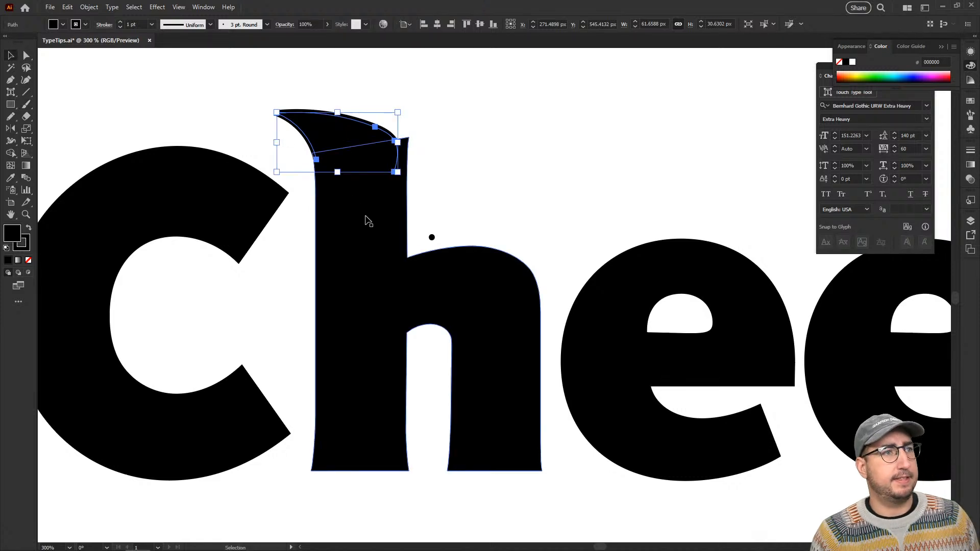
Delete the filled cap shape over the top of the h's stem.
key("Delete")
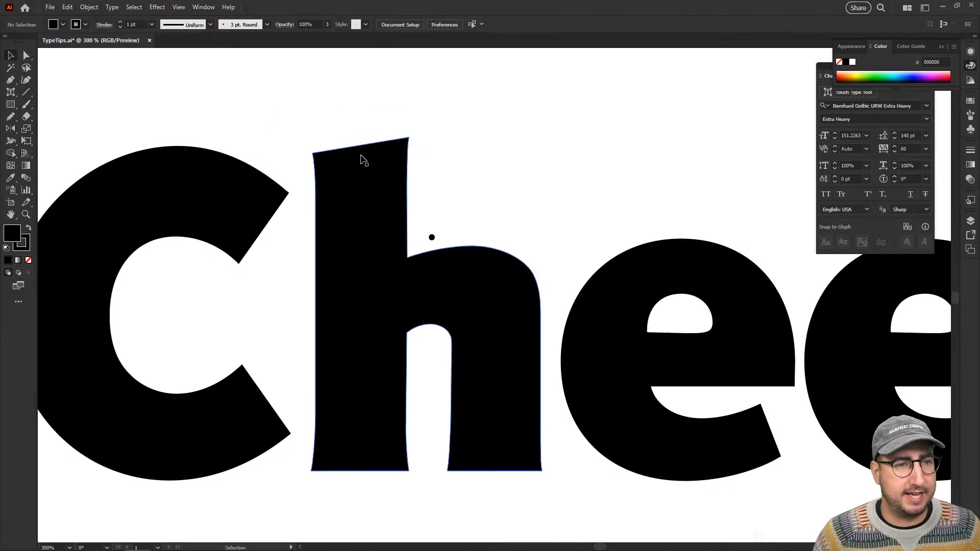
Try a Blob Brush stroke across the top of the selected h, undo it, and deselect the letter.
key("b")
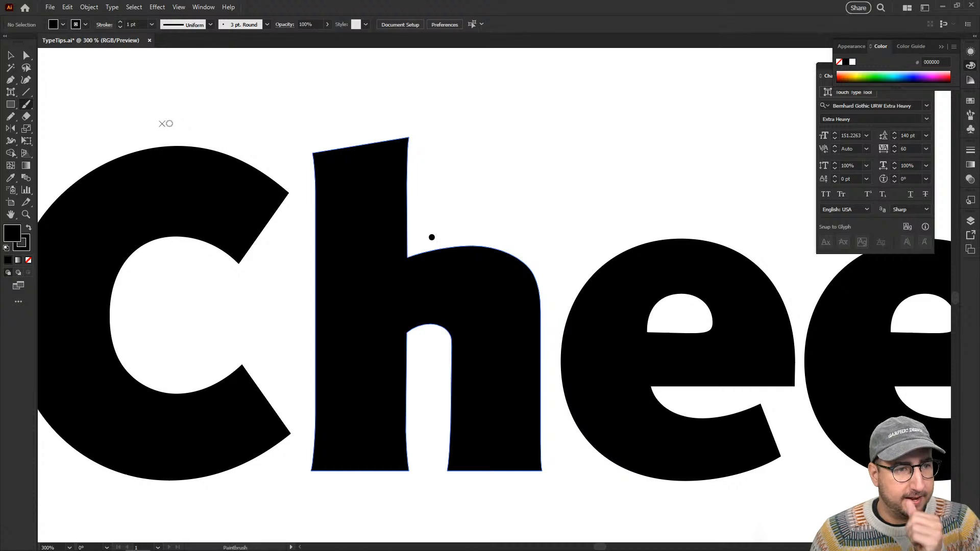
left_click(24, 108)
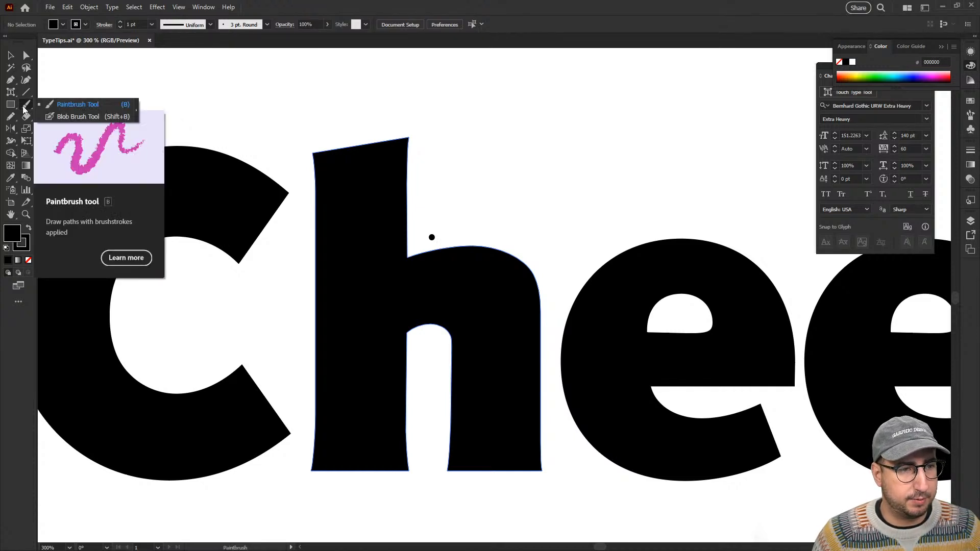
left_click(68, 117)
key("v")
left_click(330, 171)
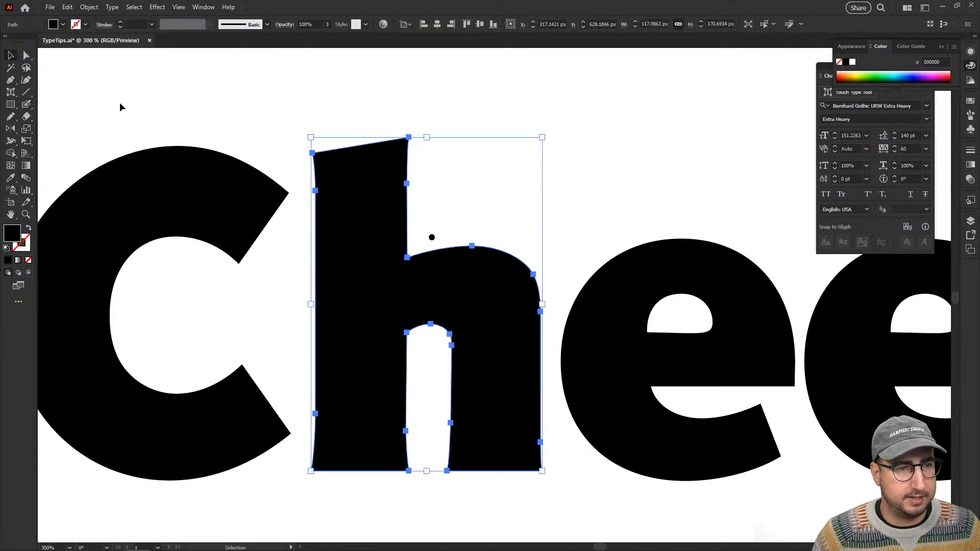
left_click(28, 106)
mouse_move(348, 160)
left_mouse_down()
mouse_move(318, 126)
mouse_move(330, 117)
mouse_move(396, 171)
left_mouse_up()
key("ctrl+z")
key("ctrl+shift+a")
Select the CHIVES, Mushroom and Bell Pepper text block.
key("z")
left_click(442, 266, "alt")
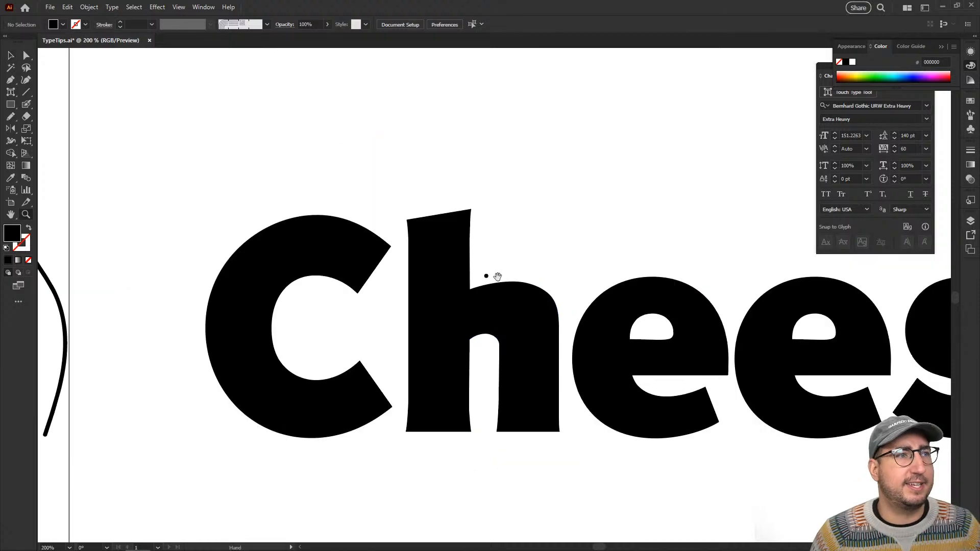
left_click_drag(497, 276, 304, 236)
left_click(482, 250, "alt")
left_click_drag(558, 313, 300, 229)
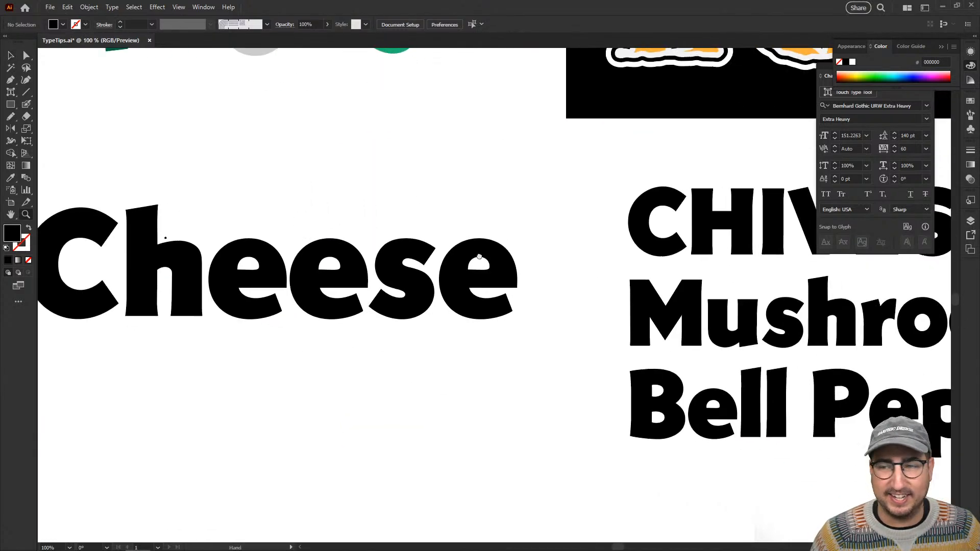
left_click_drag(458, 254, 298, 241)
left_click_drag(495, 253, 229, 213)
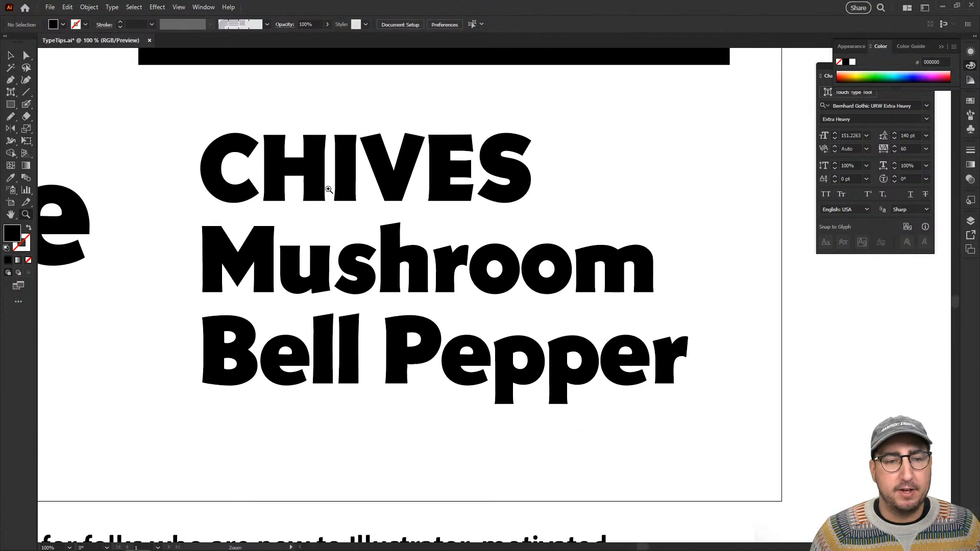
key("v")
left_click(382, 255)
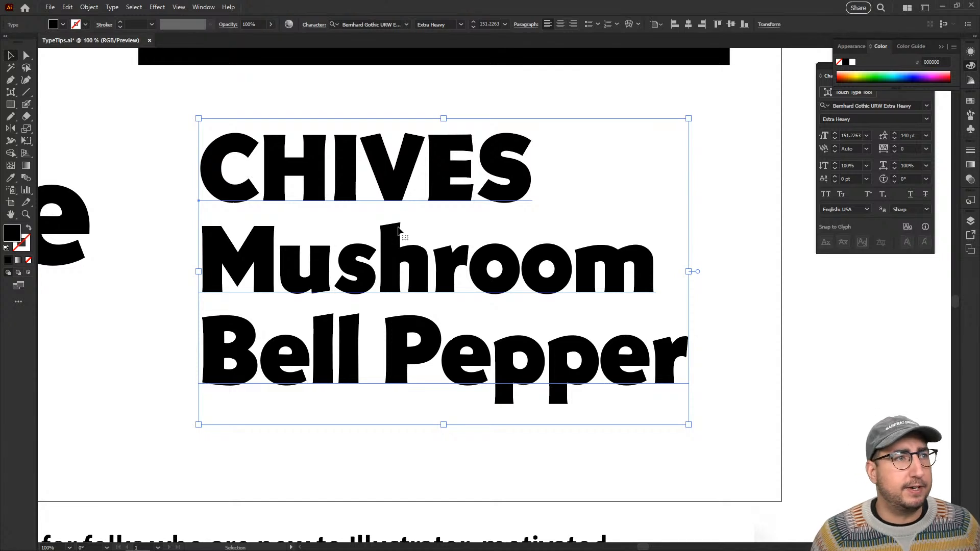
Draw a black rectangle about 373 by 314 px beside the artboard, try a Paintbrush stroke at its lower corner, and delete it.
scroll(399, 228, "right", 10)
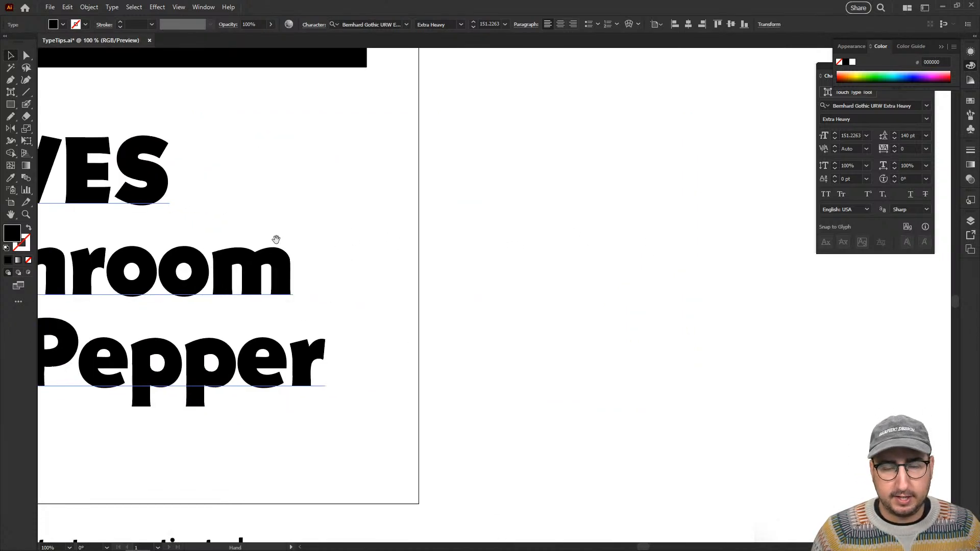
key("m")
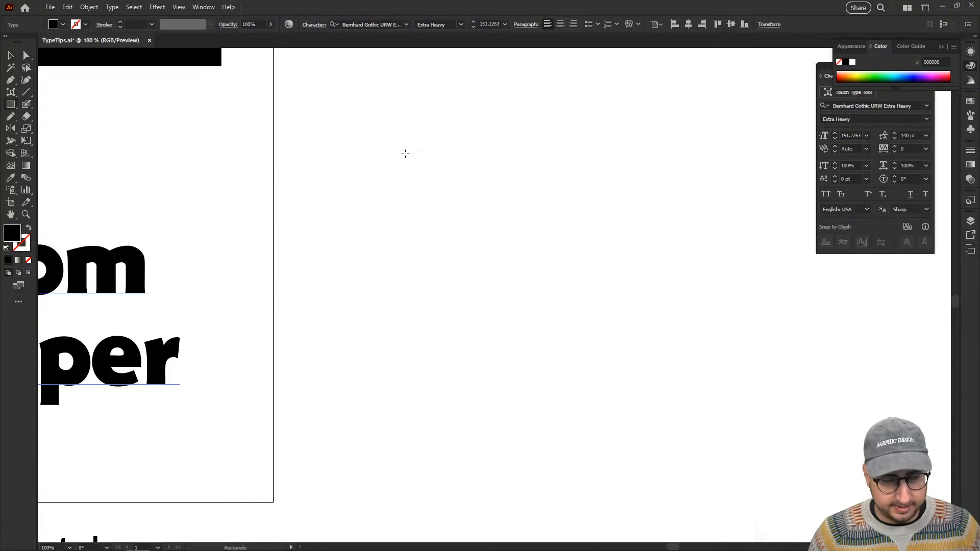
left_click_drag(405, 150, 648, 355)
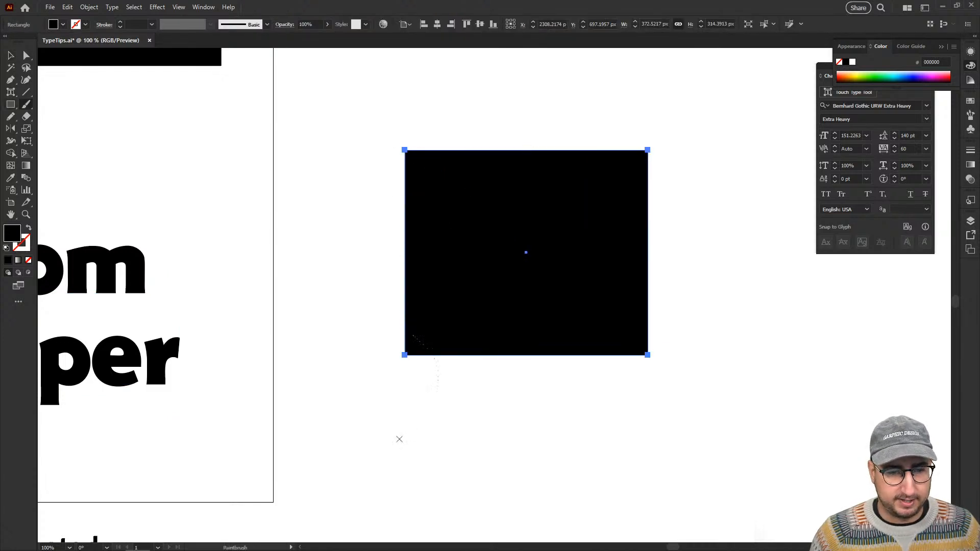
left_click_drag(400, 439, 406, 326)
key("ctrl+z")
key("v")
left_click_drag(353, 272, 666, 448)
key("Delete")
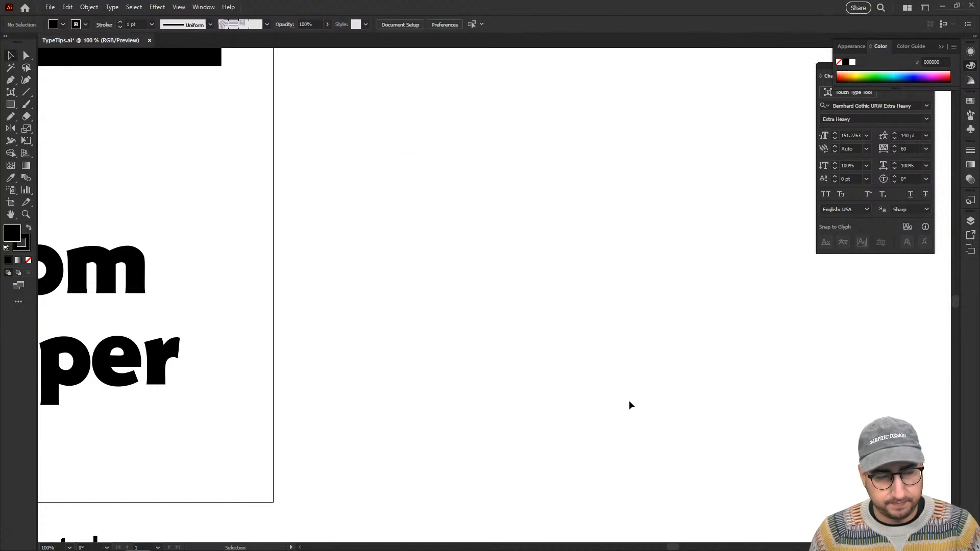
Select the h in Cheese and review the Pencil tool's options for editing selected paths, then accept them.
left_click_drag(256, 317, 607, 301)
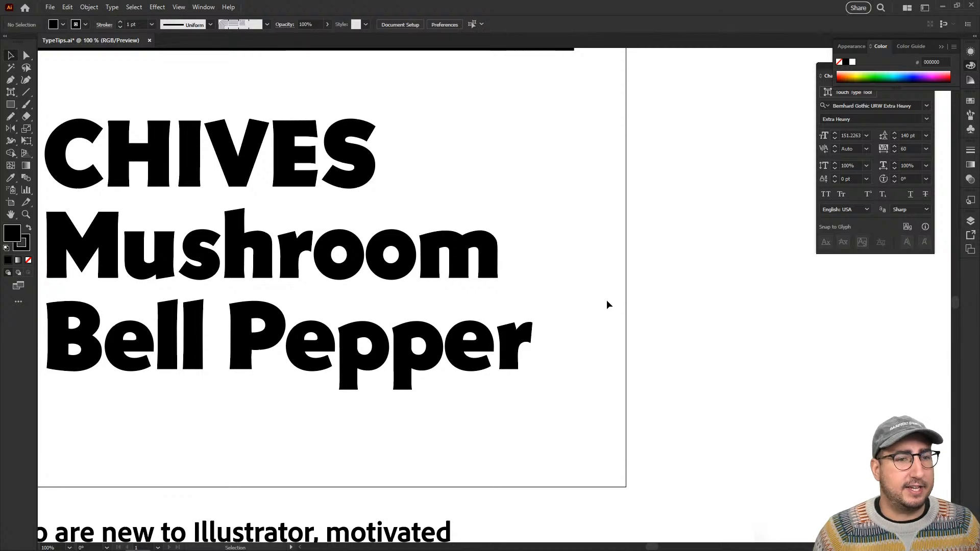
left_click_drag(370, 293, 741, 284)
key("z")
left_click(354, 287)
left_click_drag(324, 255, 671, 354)
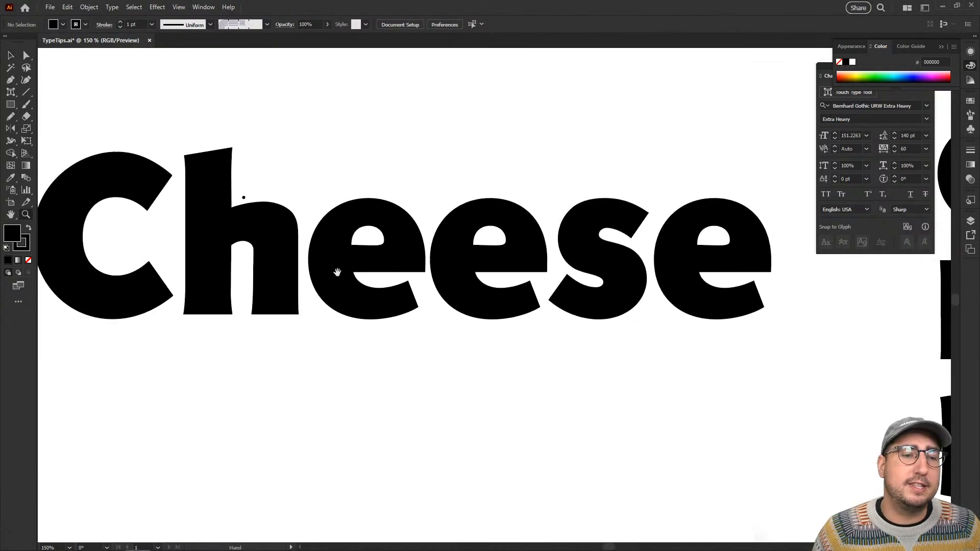
left_click_drag(338, 273, 442, 282)
key("v")
left_click(311, 231)
key("z")
left_click(354, 219)
left_click_drag(465, 244, 421, 195)
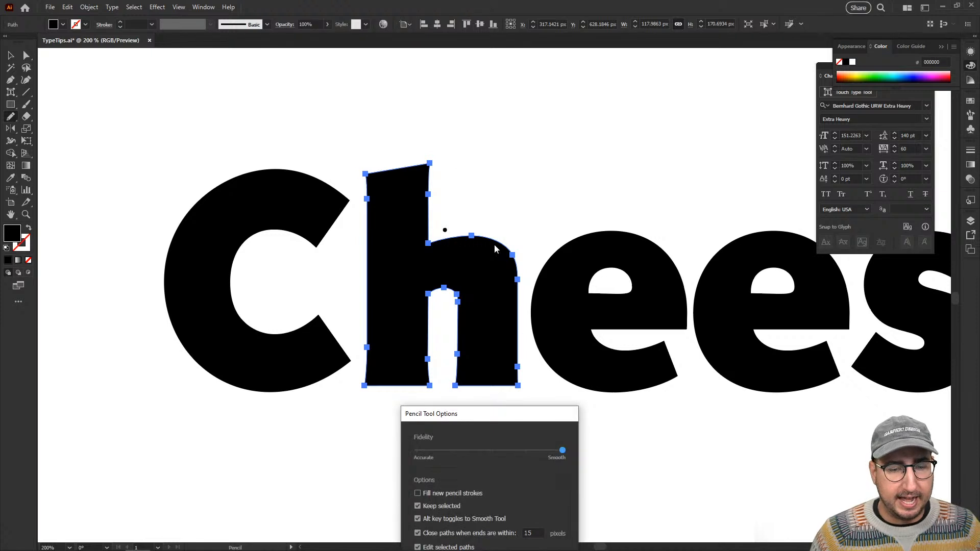
left_click_drag(517, 423, 571, 145)
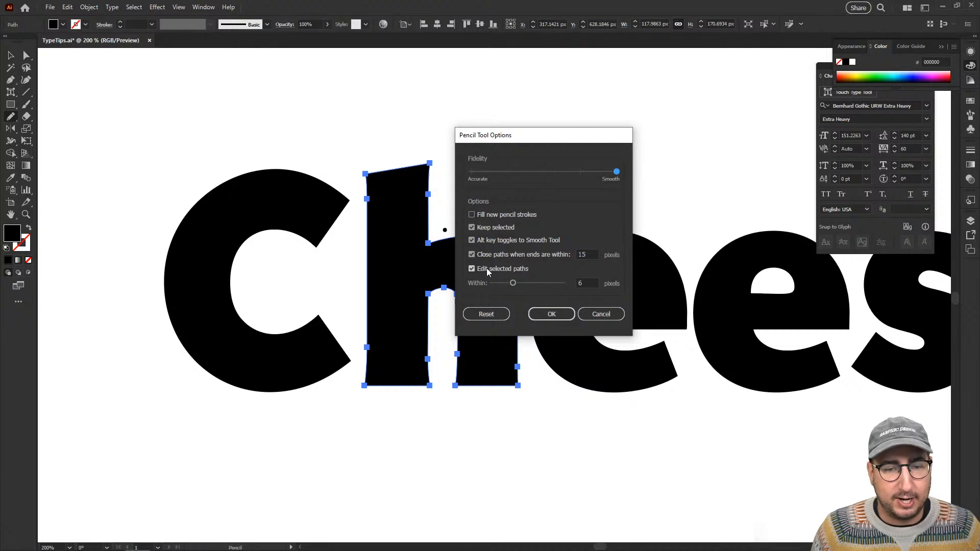
left_click(551, 314)
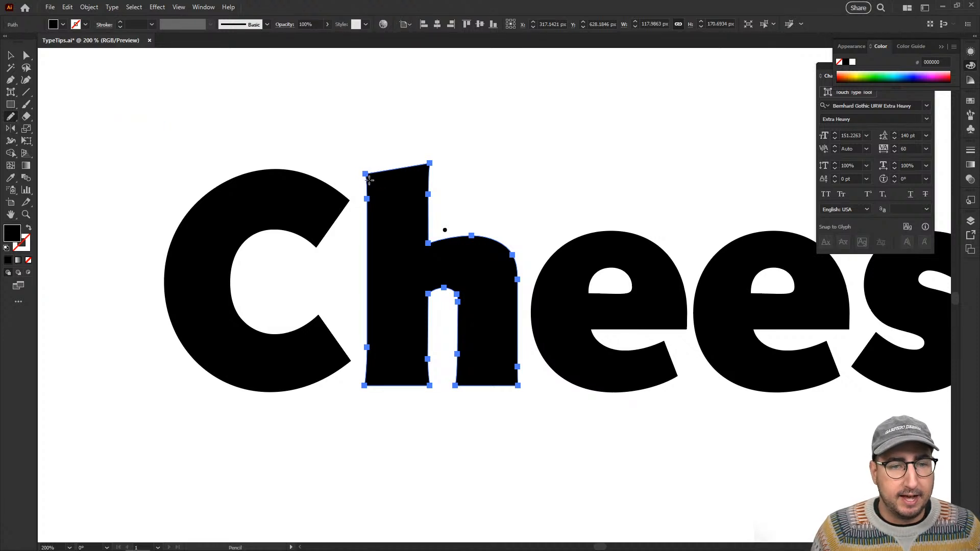
Try redrawing the top of the h's stem as a curved, flared cap with the Pencil tool, undo it, and deselect.
mouse_move(368, 178)
left_mouse_down()
mouse_move(337, 131)
mouse_move(433, 153)
mouse_move(429, 207)
left_mouse_up()
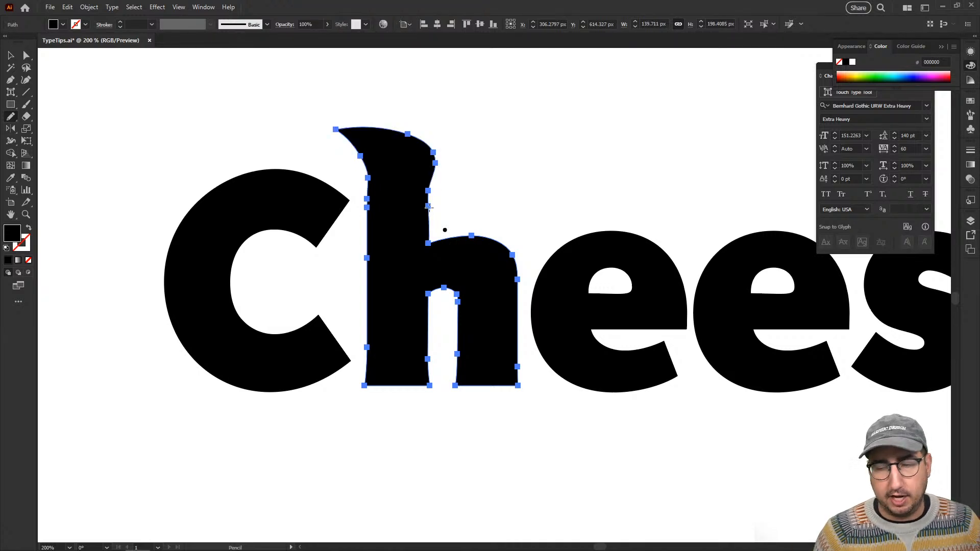
key("ctrl+z")
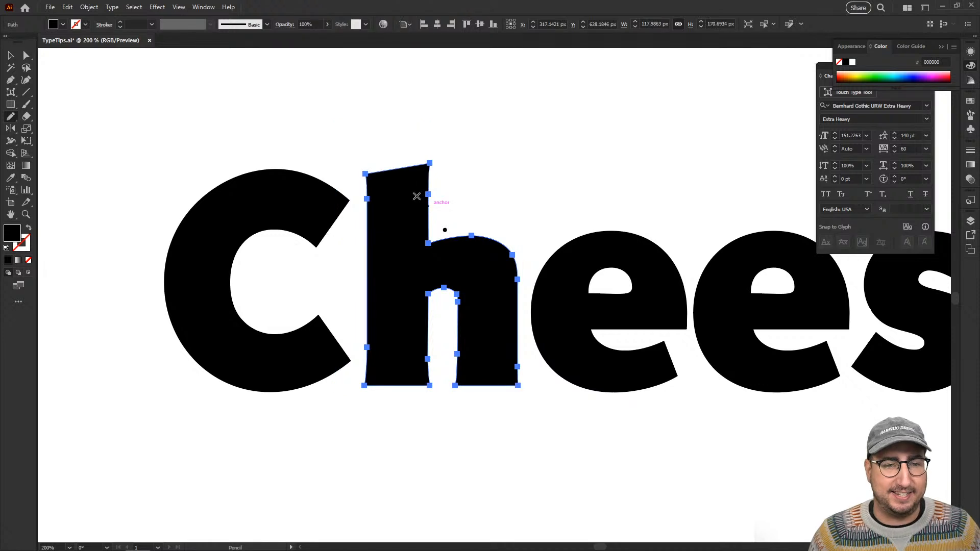
key("v")
left_click(363, 118)
Select the C, redraw its lower edge as melting drips with the Pencil tool, and deselect the letter.
key("z")
left_click(384, 262)
key("v")
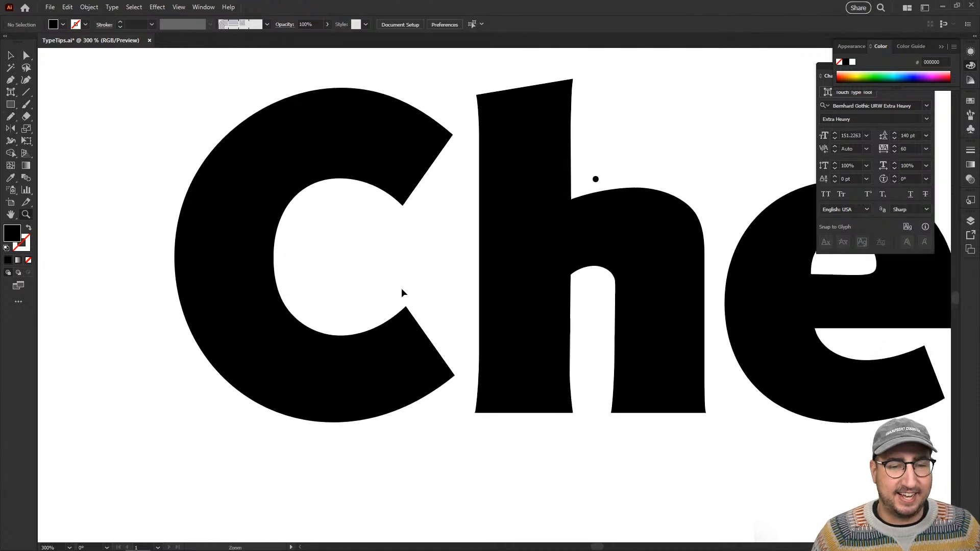
left_click(385, 335)
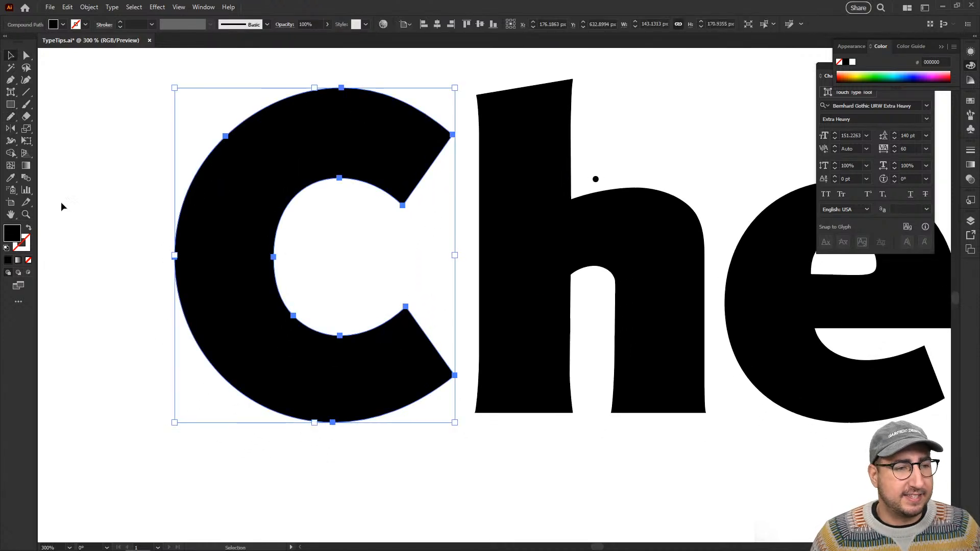
left_click(11, 117)
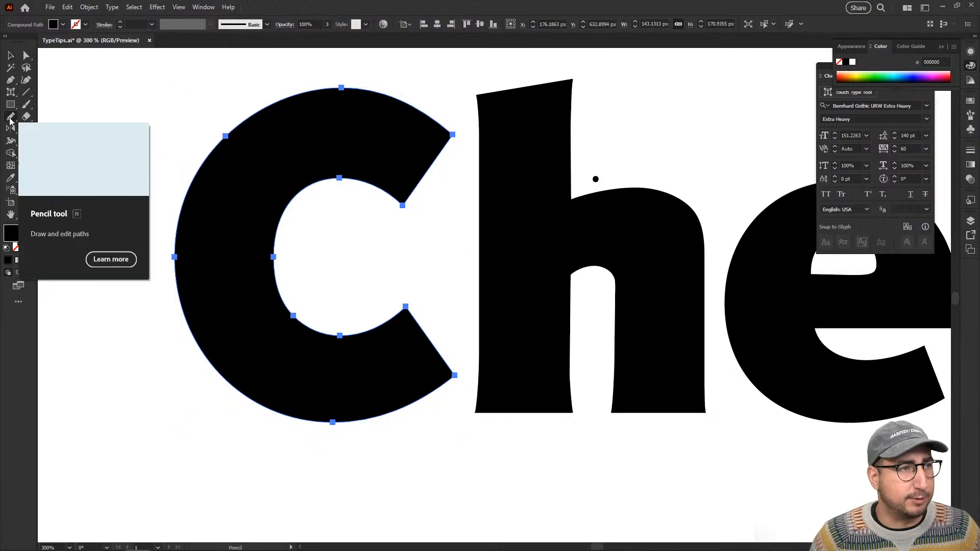
mouse_move(175, 257)
left_mouse_down()
mouse_move(184, 359)
mouse_move(154, 434)
mouse_move(167, 466)
mouse_move(187, 477)
mouse_move(242, 420)
left_mouse_up()
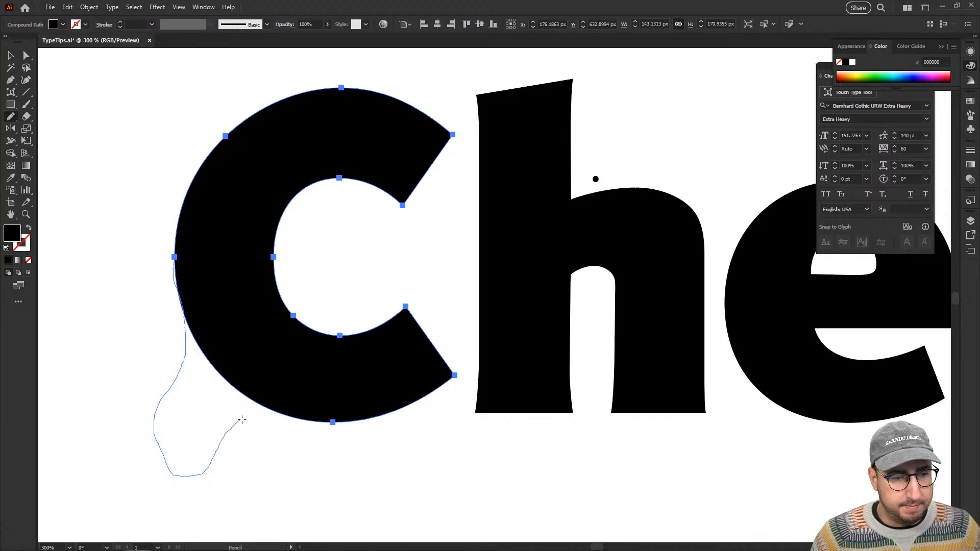
mouse_move(290, 461)
left_mouse_down()
mouse_move(270, 518)
mouse_move(313, 521)
mouse_move(359, 488)
mouse_move(341, 449)
left_mouse_up()
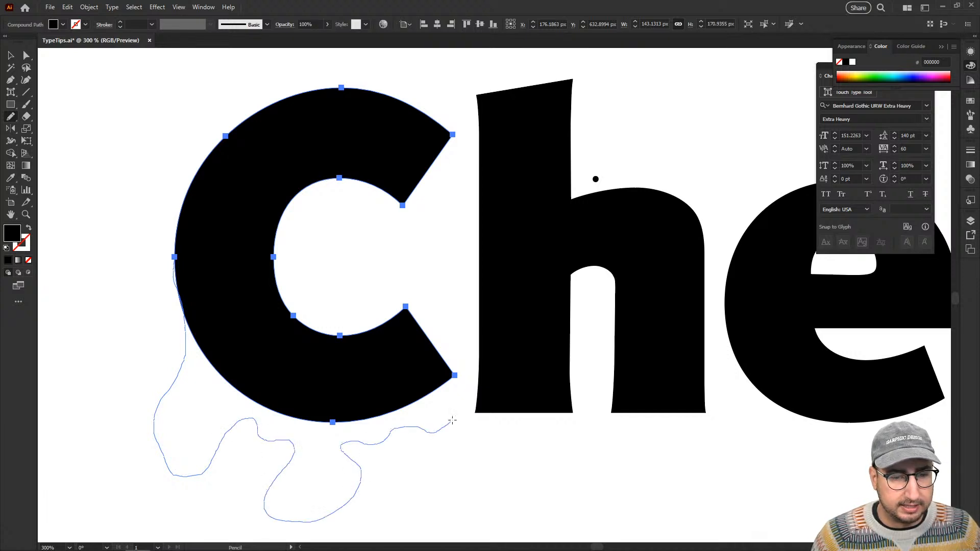
mouse_move(453, 420)
left_mouse_down()
mouse_move(459, 398)
mouse_move(449, 372)
left_mouse_up()
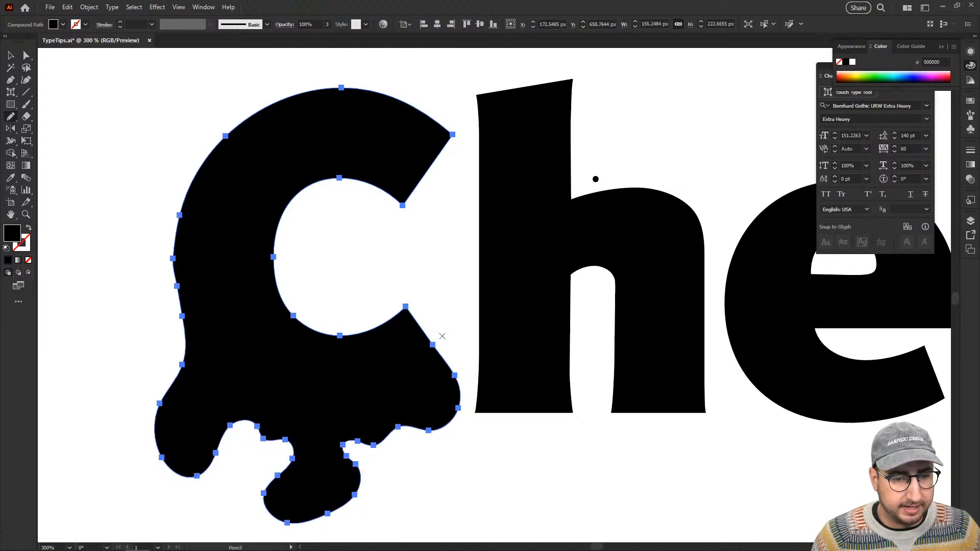
key("ctrl+shift+a")
Select all the letters of Cheese and fill them with the dark gold color AA9200.
key("z")
left_click(442, 366, "alt")
left_click_drag(540, 323, 404, 295)
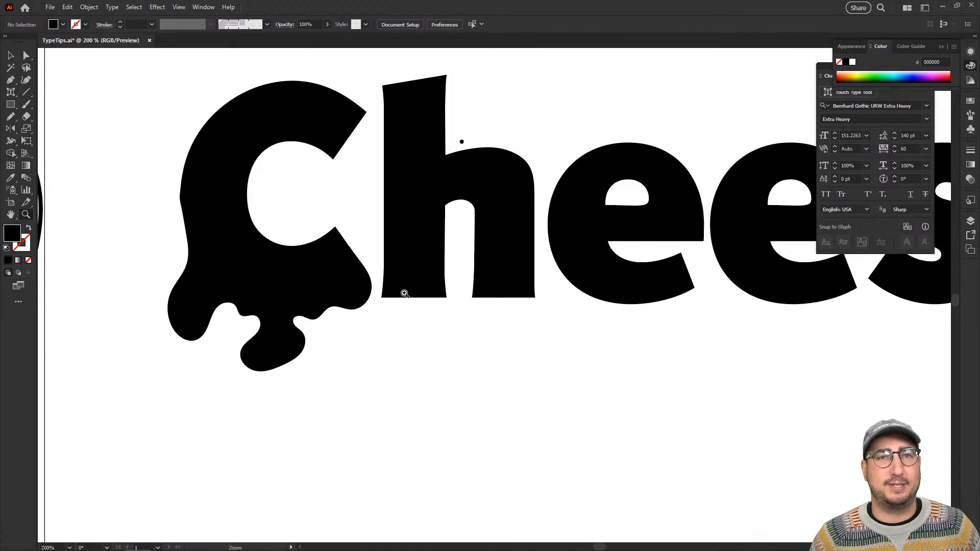
key("v")
left_click(299, 212)
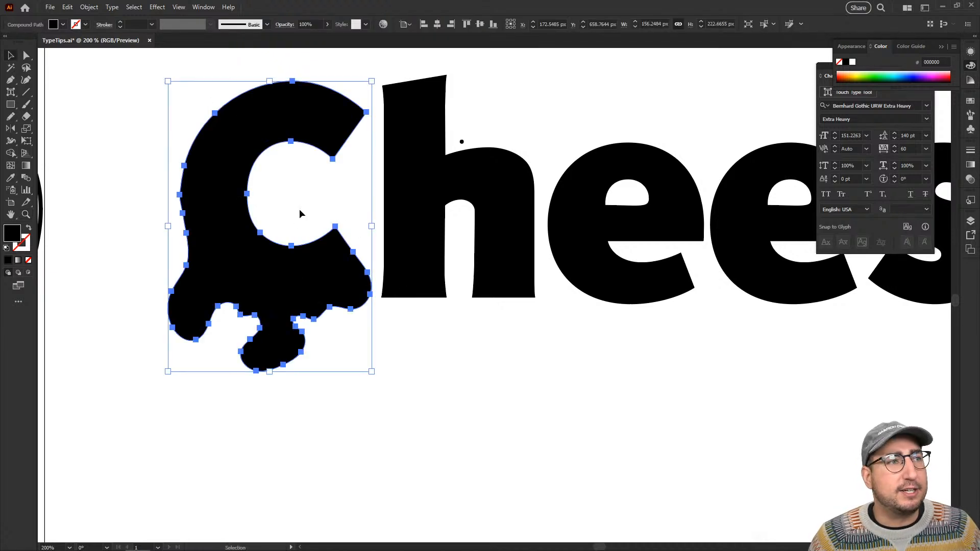
key("z")
left_click(538, 234, "alt")
left_click_drag(520, 212, 340, 224)
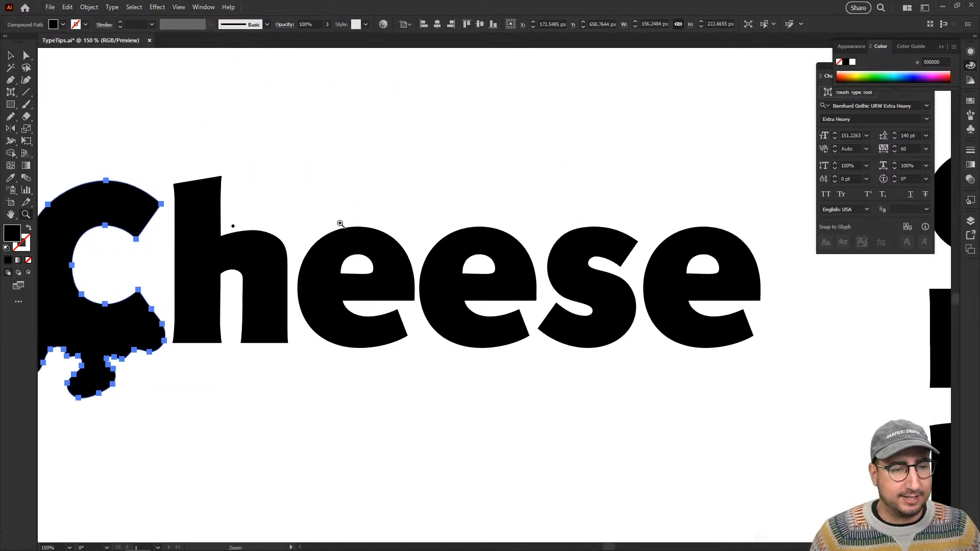
key("v")
left_click_drag(122, 142, 700, 323)
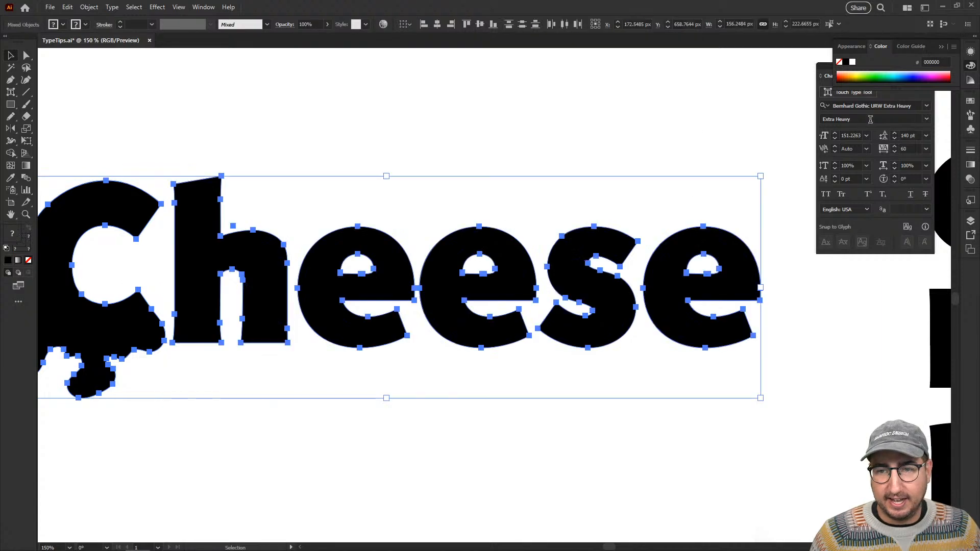
left_click(862, 73)
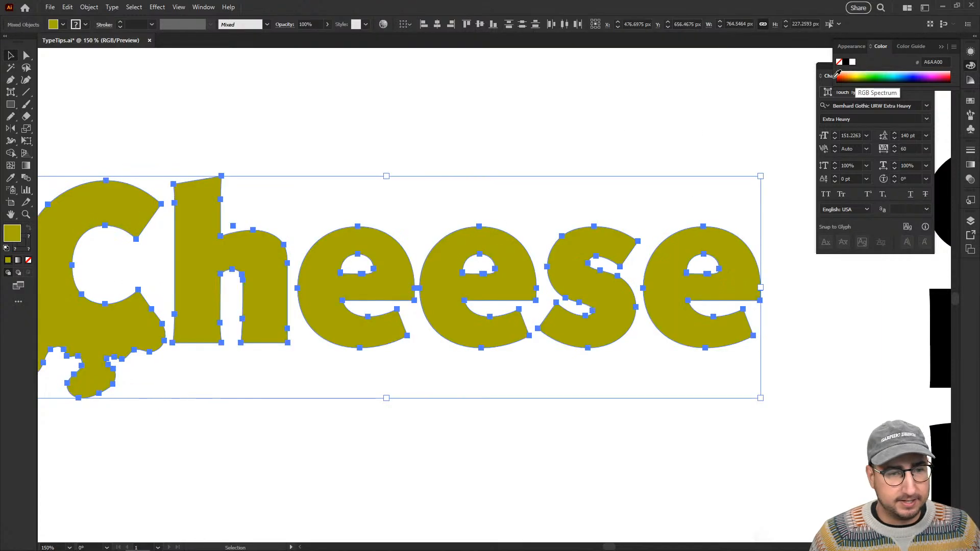
left_click(861, 72)
left_click(859, 74)
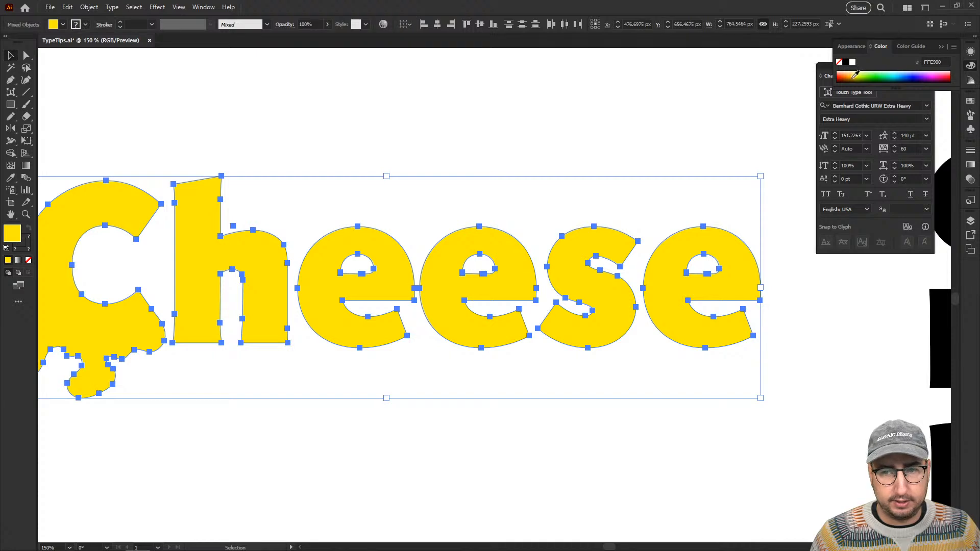
left_click(856, 75)
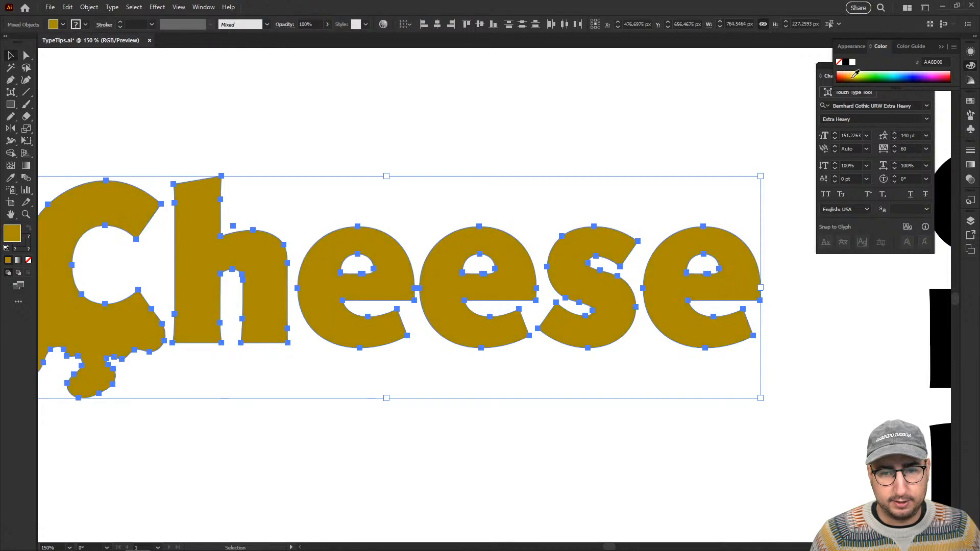
key("ctrl+h")
key("ctrl+h")
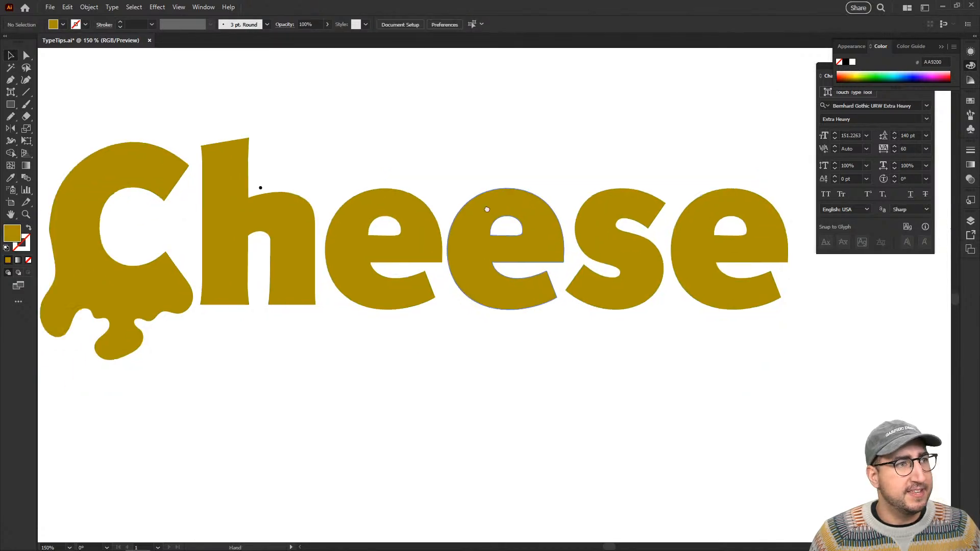
Select the h in Cheese, redraw its lower edge as melting drips with the Pencil tool, and deselect it.
left_click_drag(487, 209, 542, 171)
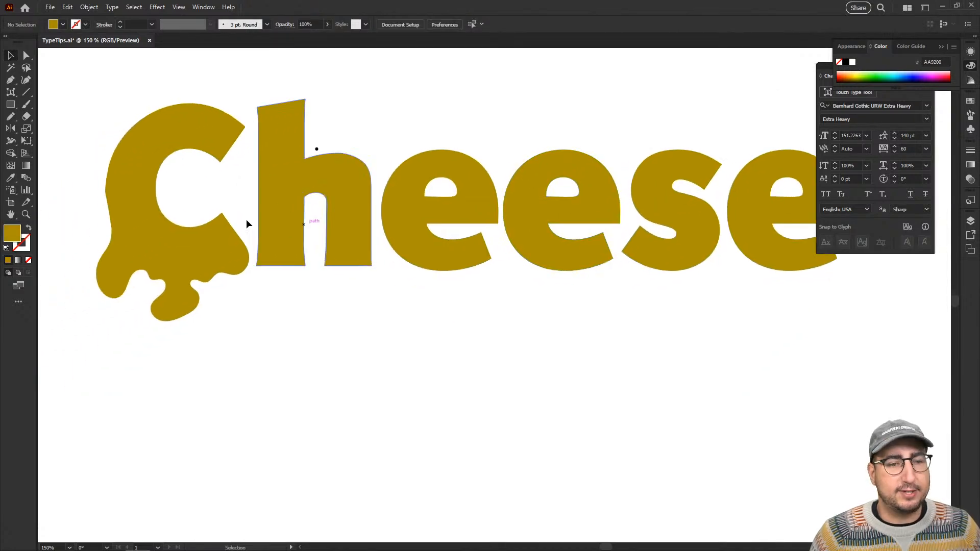
left_click(263, 189)
key("n")
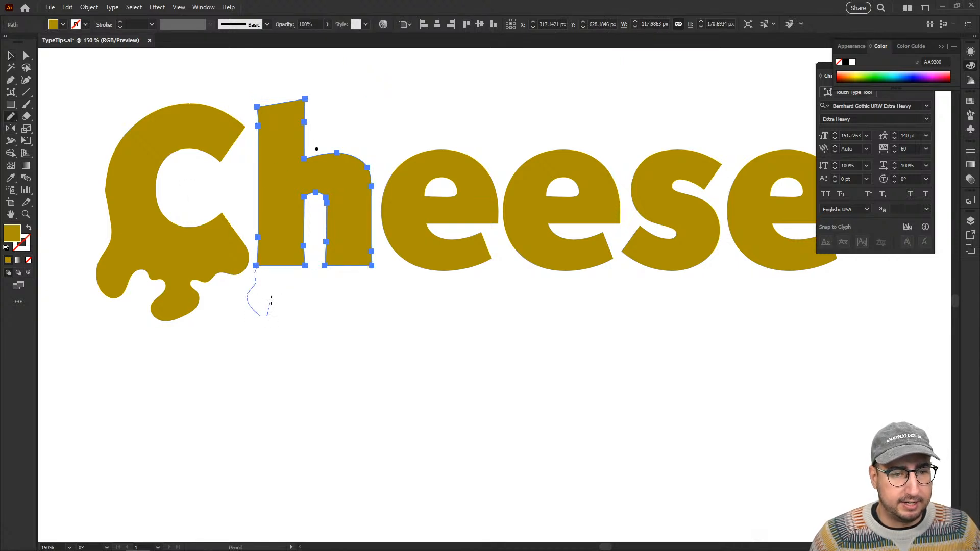
left_click_drag(313, 279, 335, 298)
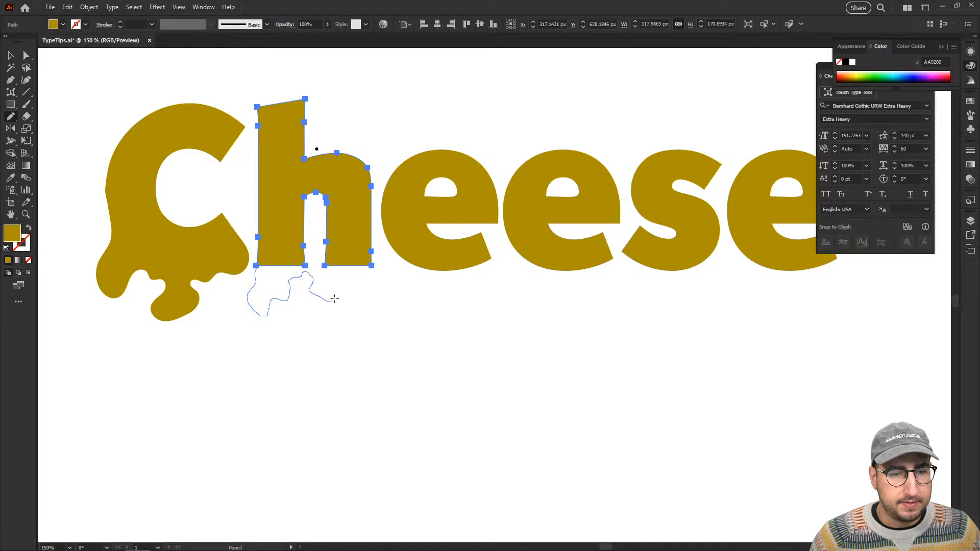
left_click_drag(364, 263, 370, 265)
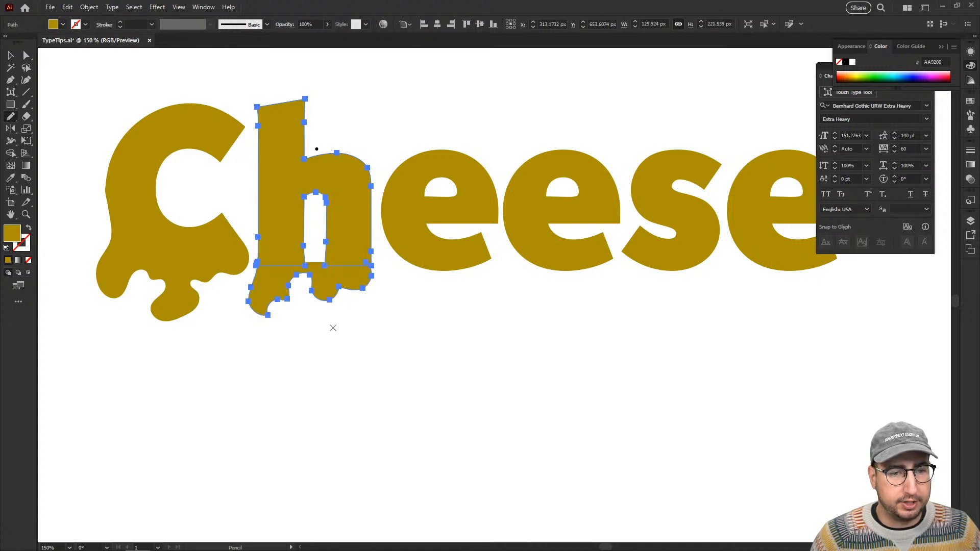
key("v")
left_click(321, 349)
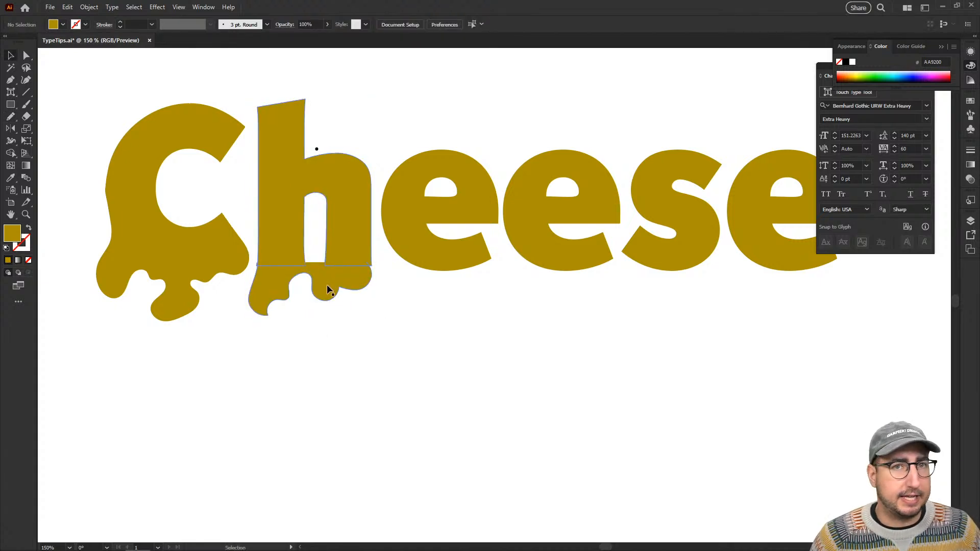
Select the first e in Cheese, redraw its lower edge as melting drips with the Pencil tool, and deselect it.
left_click(420, 247)
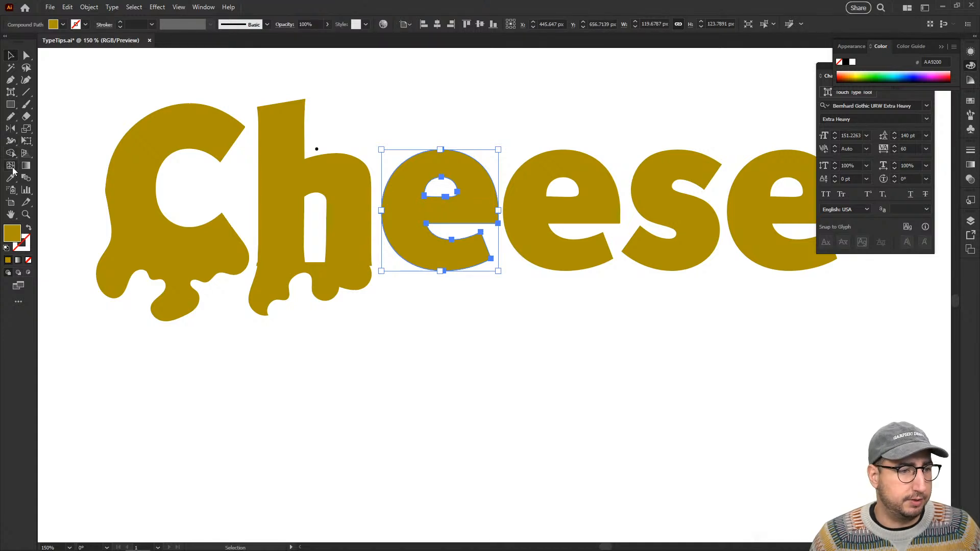
key("n")
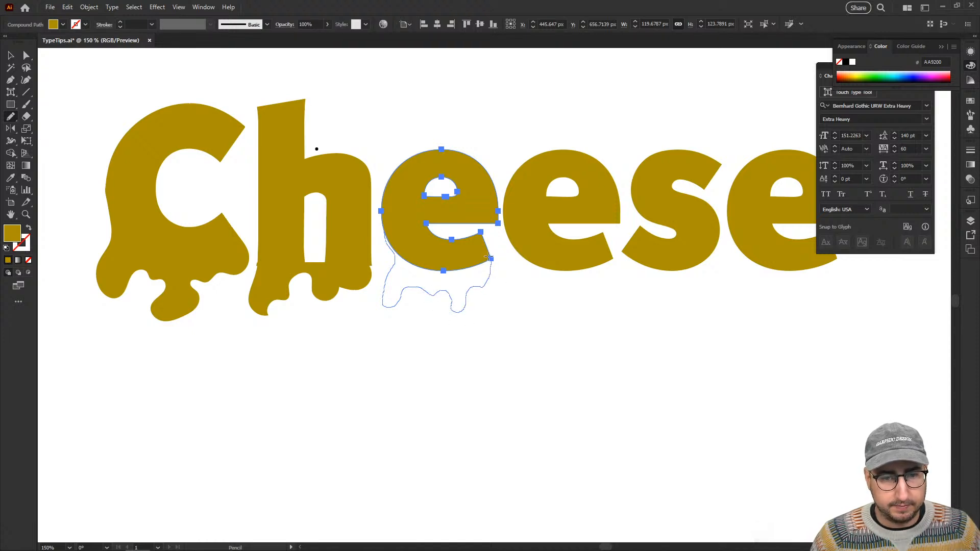
left_click_drag(489, 257, 491, 259)
key("v")
left_click(506, 324)
Examine the anchor points along the first e's dripping edge and check the drips across the whole word.
left_click(456, 310)
key("z")
left_click(468, 260)
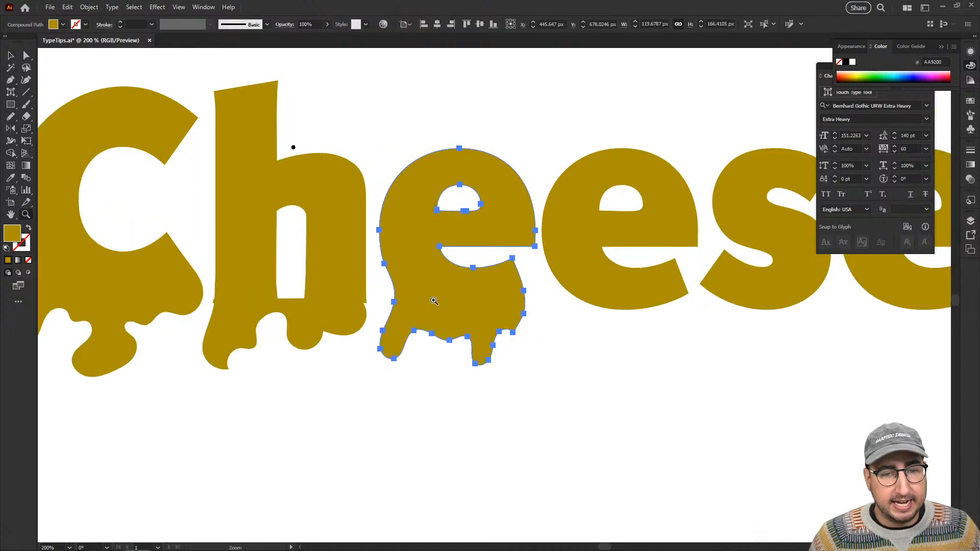
left_click(434, 302)
key("a")
key("v")
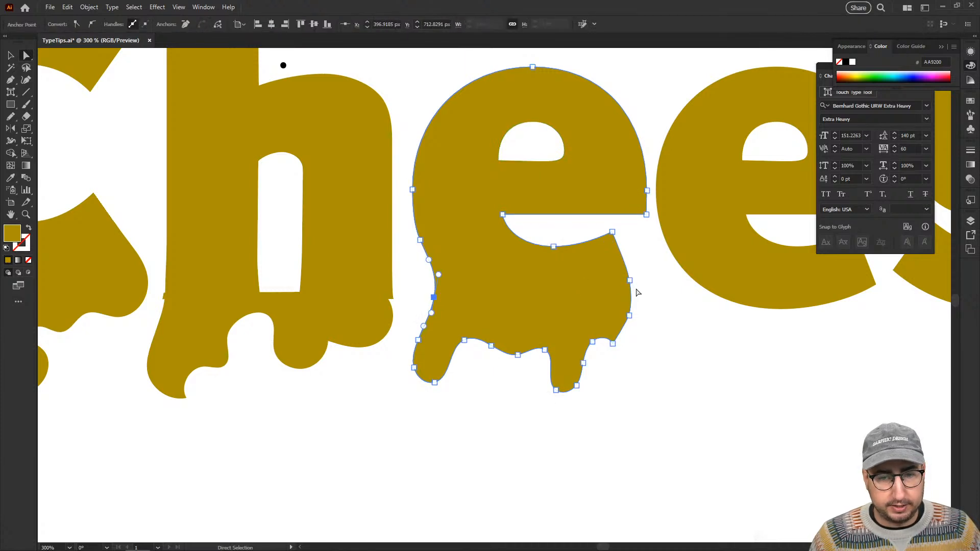
left_click(676, 325)
key("z")
left_click(543, 308, "alt")
left_click(544, 309, "alt")
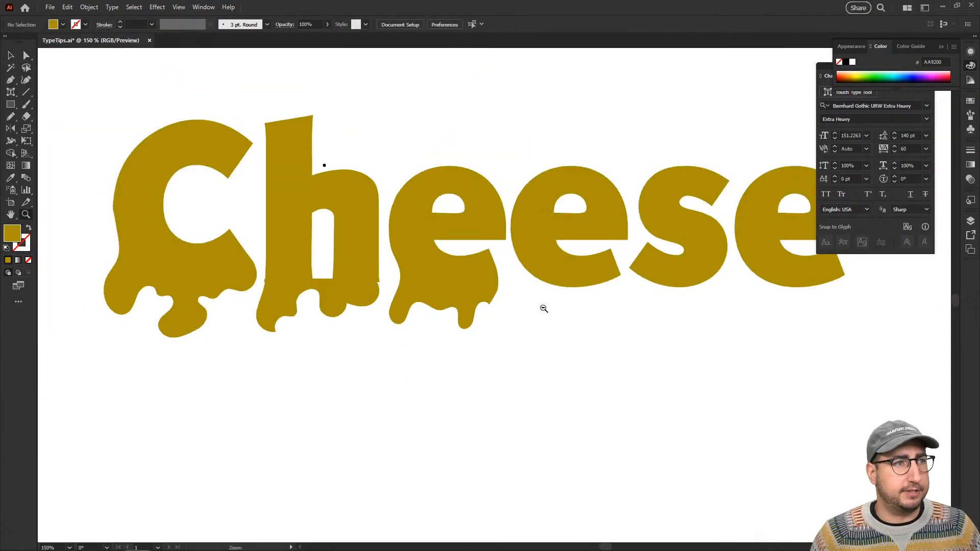
left_click_drag(464, 329, 347, 321)
left_click(403, 317, "alt")
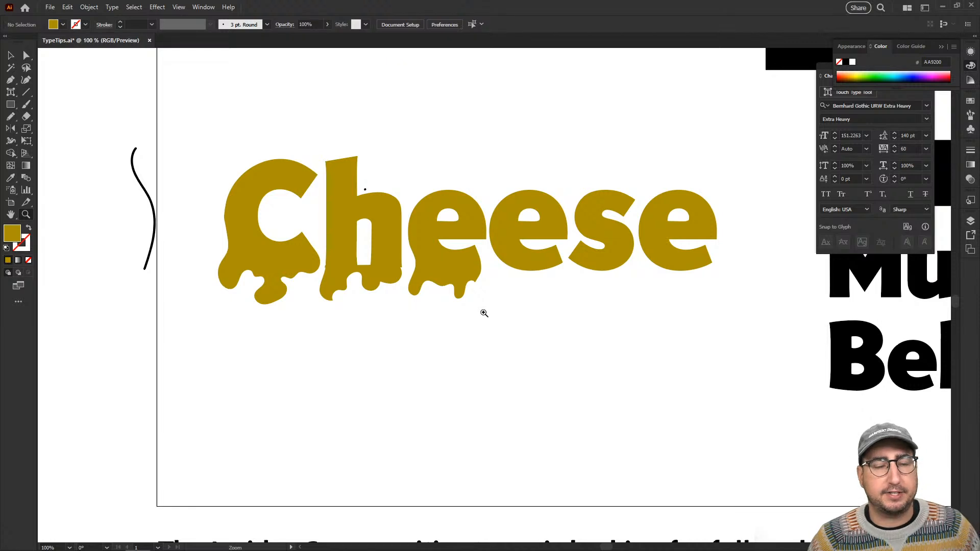
key("v")
left_click(371, 281)
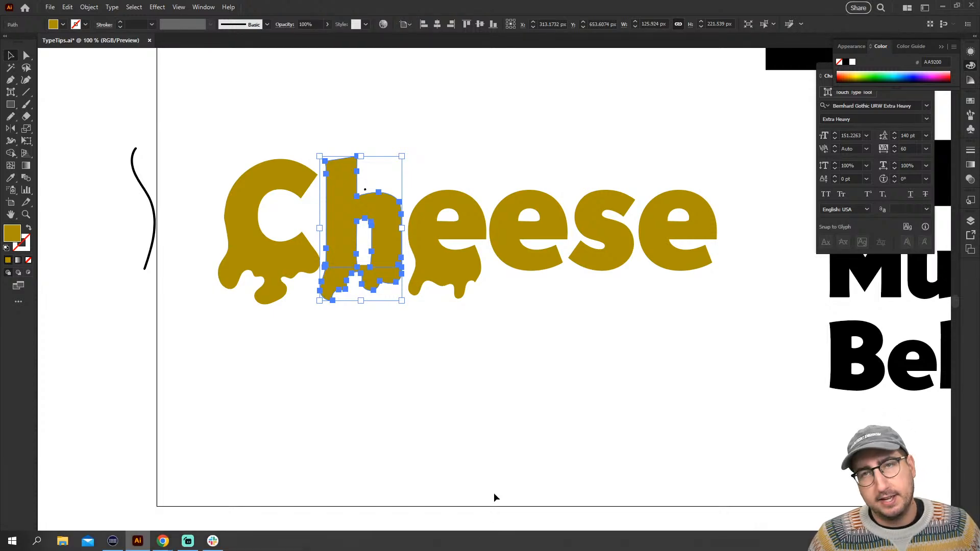
Select the text block containing CHIVES, Mushroom and Bell Pepper.
left_click(556, 356)
scroll(556, 356, "right", 10)
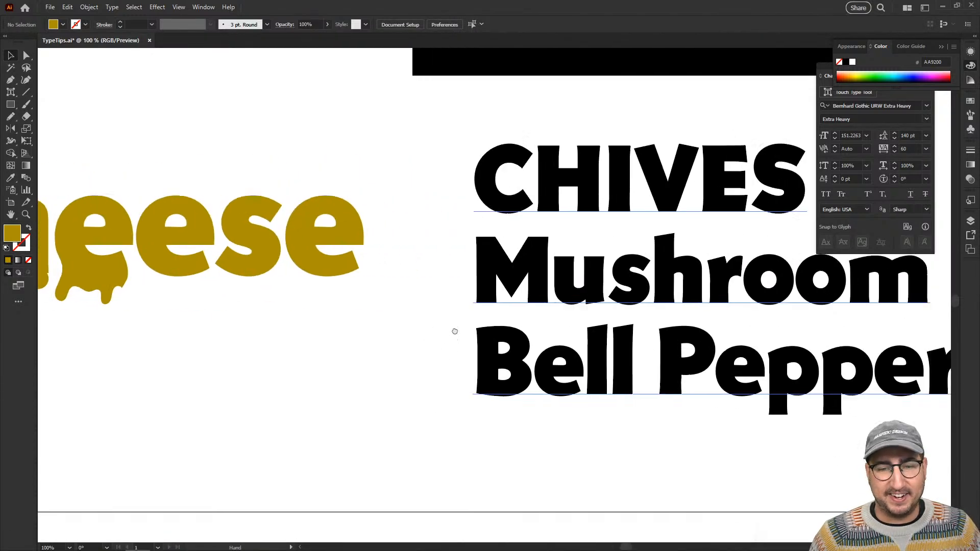
left_click(316, 198)
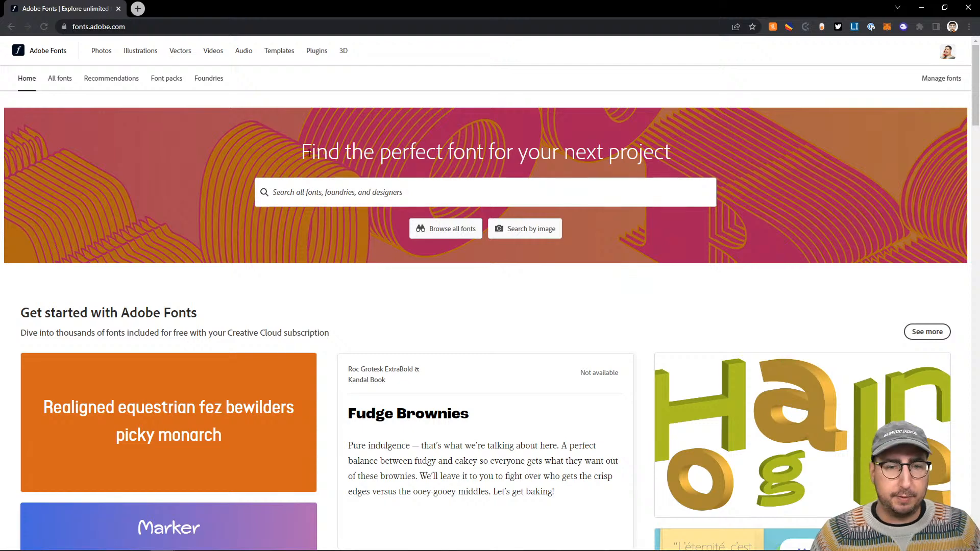
On the Adobe Fonts website, browse the personalized For you recommendations and open the Soap font's page.
left_click(110, 82)
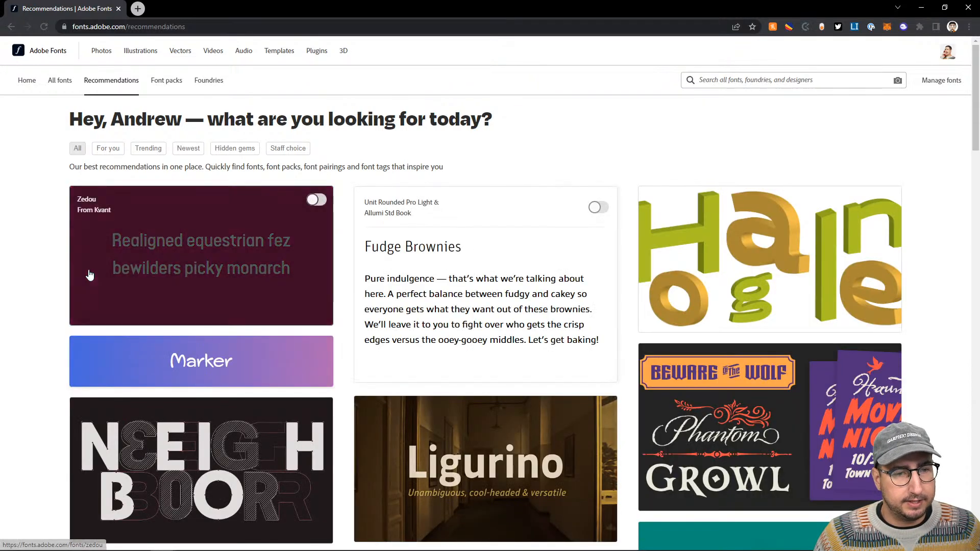
left_click(108, 147)
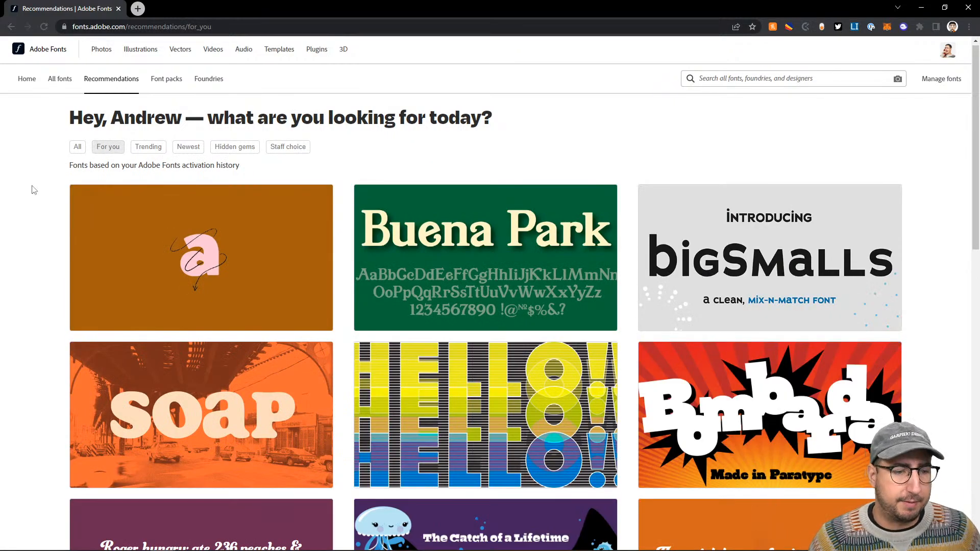
scroll(33, 190, "down", 3)
scroll(34, 190, "down", 1)
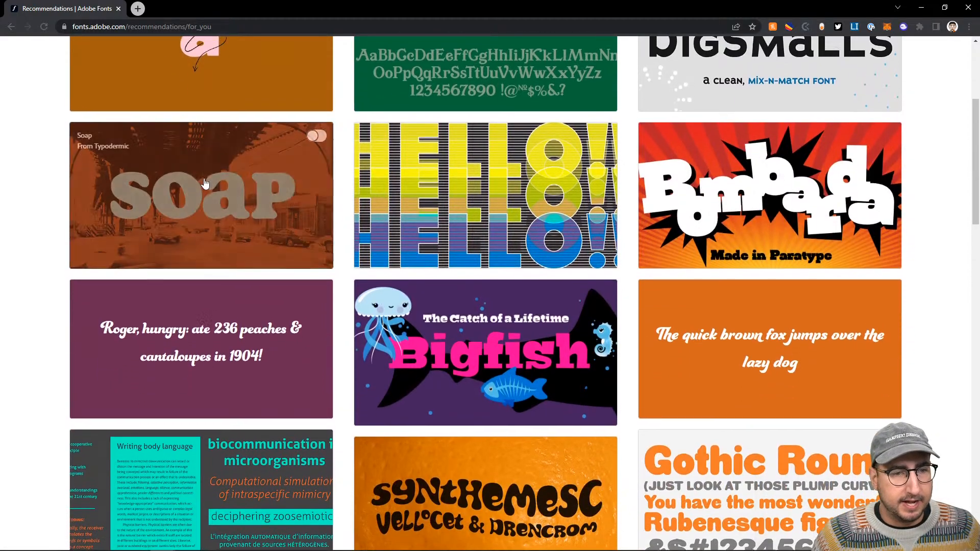
left_click(205, 183)
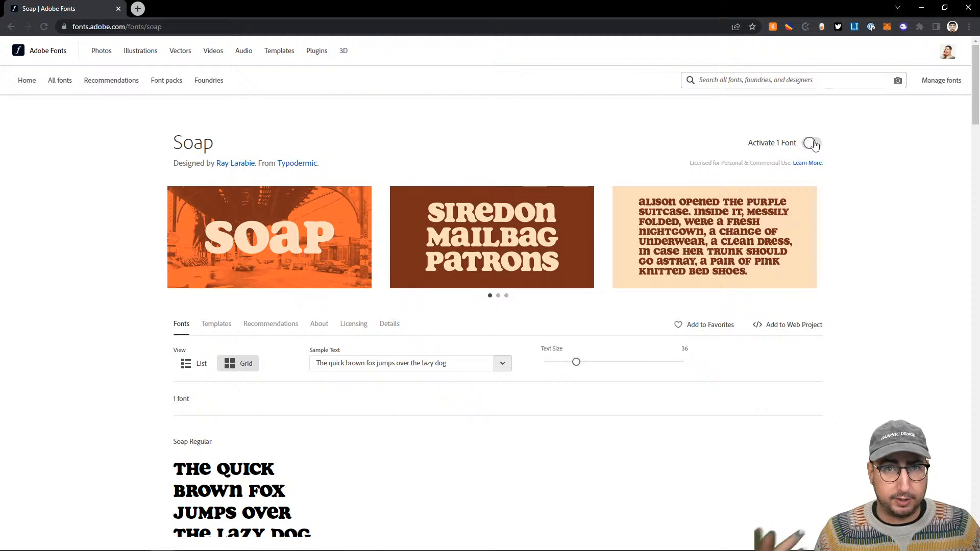
Switch back to Illustrator and open the Find More listing of Adobe Fonts for the selected text block.
key("alt+Tab")
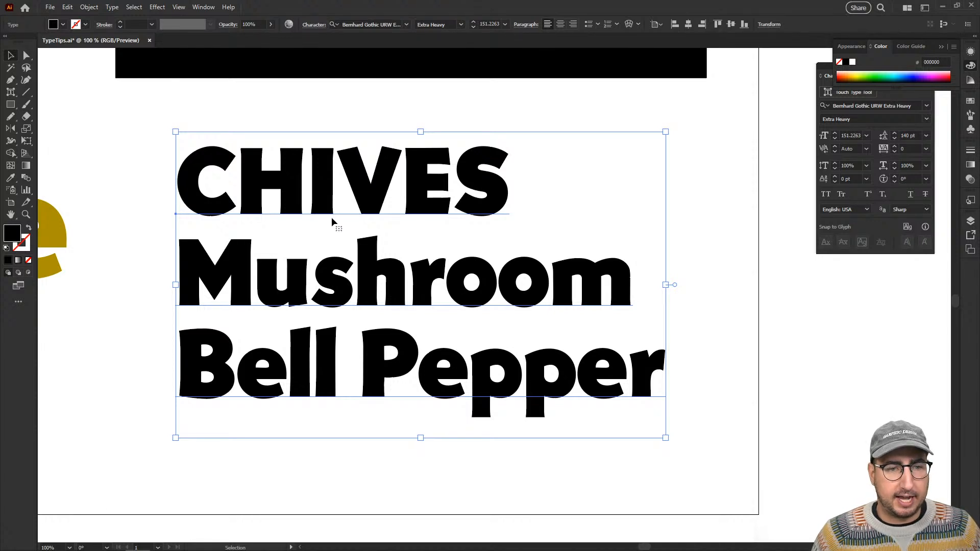
left_click(408, 25)
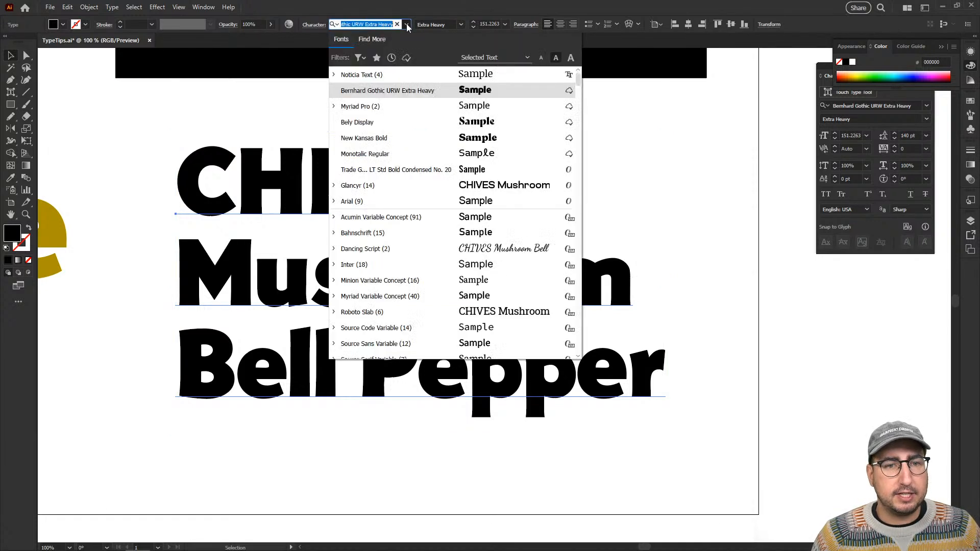
left_click(379, 39)
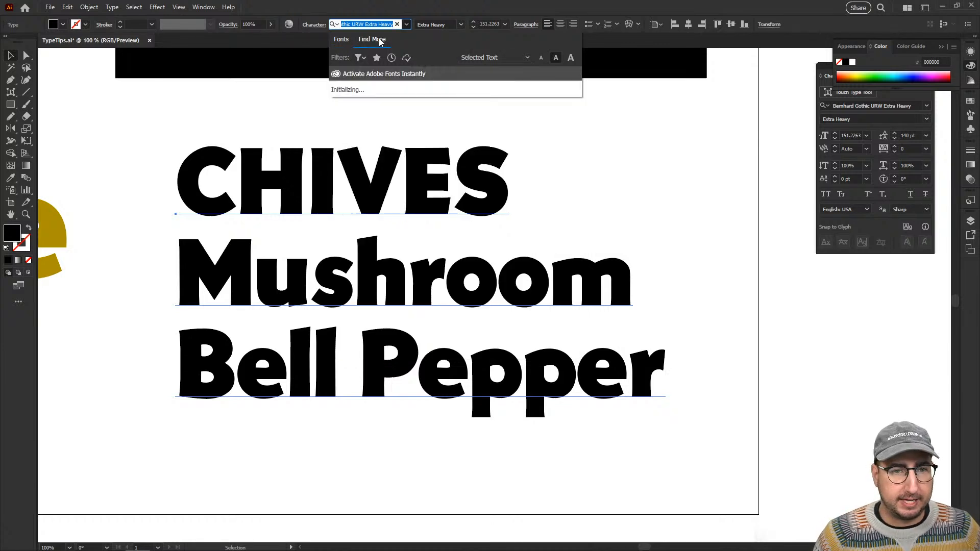
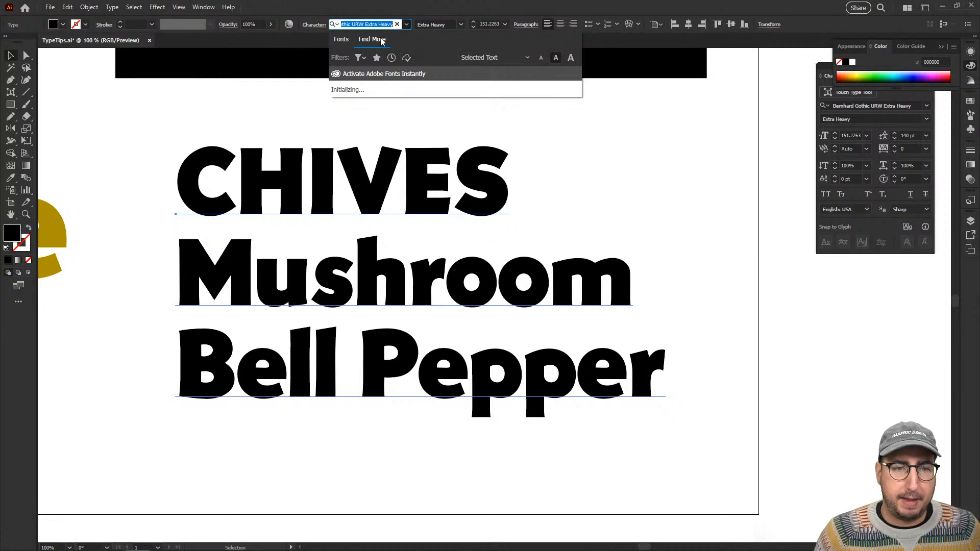
Browse the Find More listing of Adobe Fonts, previewing fonts on the text block containing CHIVES, Mushroom and Bell Pepper.
left_click(942, 47)
left_click_drag(901, 69, 727, 79)
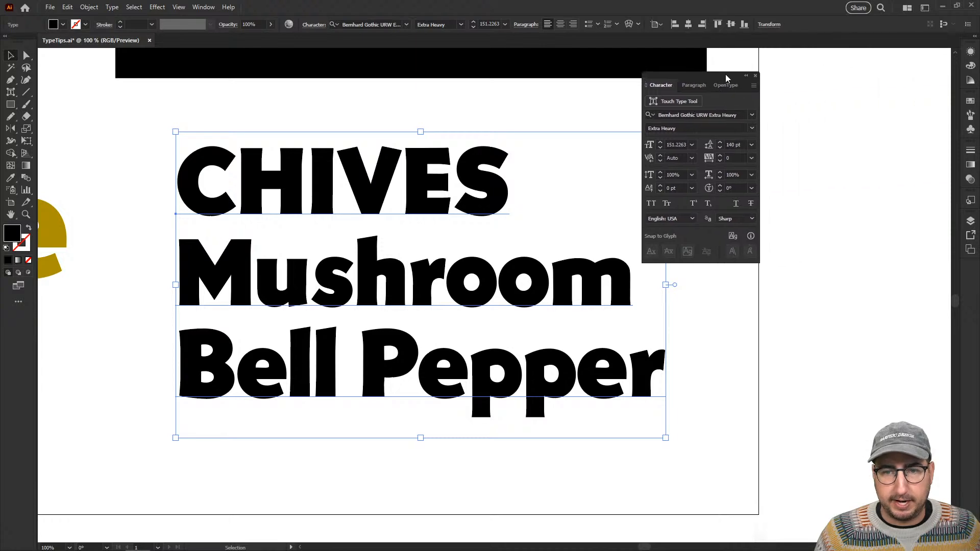
left_click(753, 114)
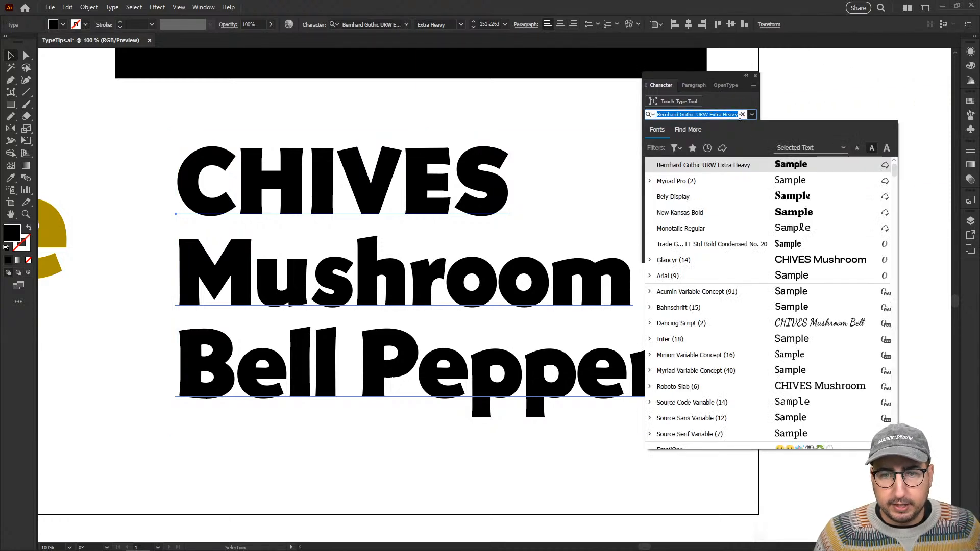
left_click(692, 131)
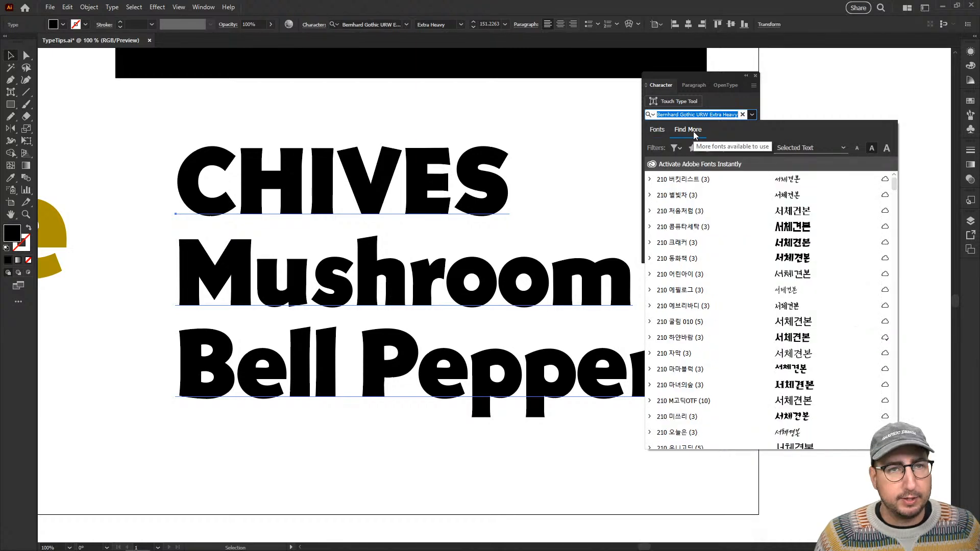
scroll(716, 285, "down", 2)
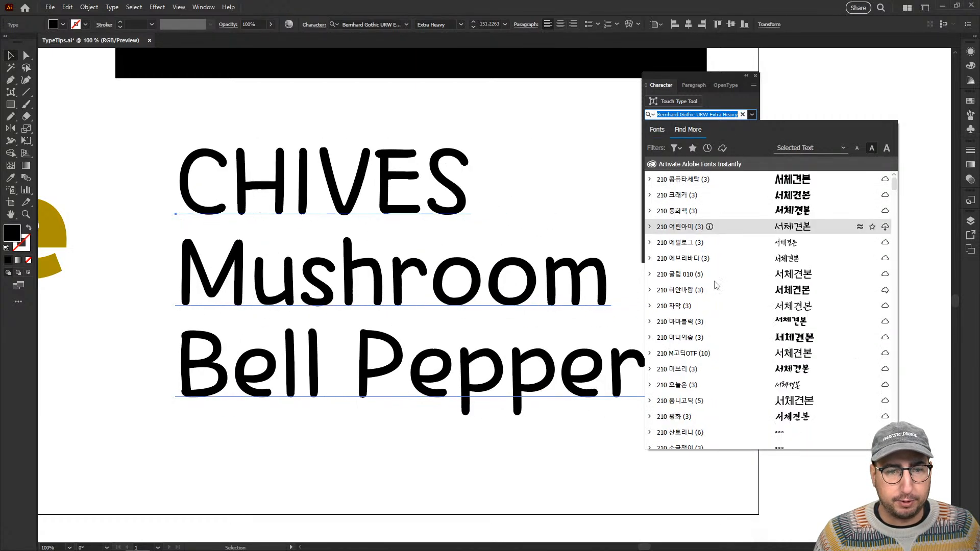
scroll(716, 285, "down", 5)
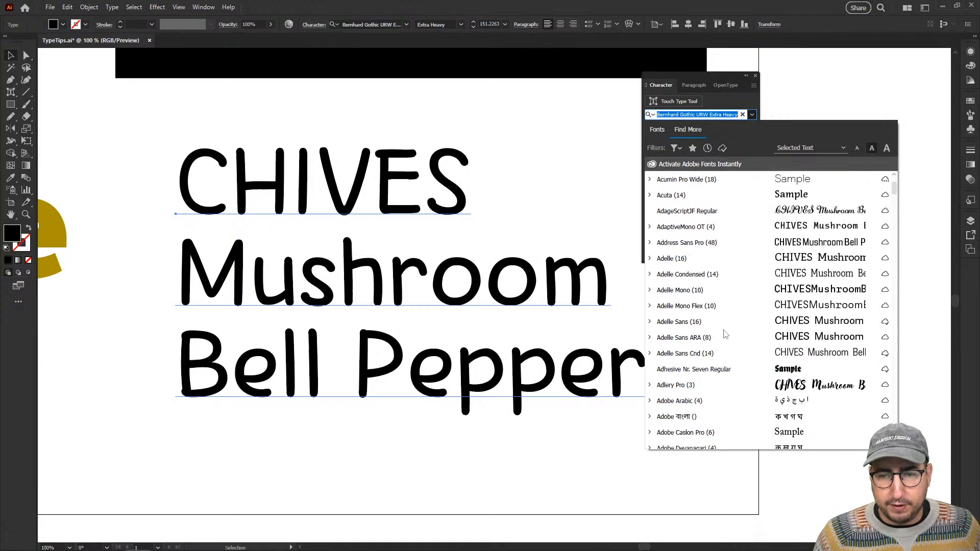
scroll(721, 346, "down", 7)
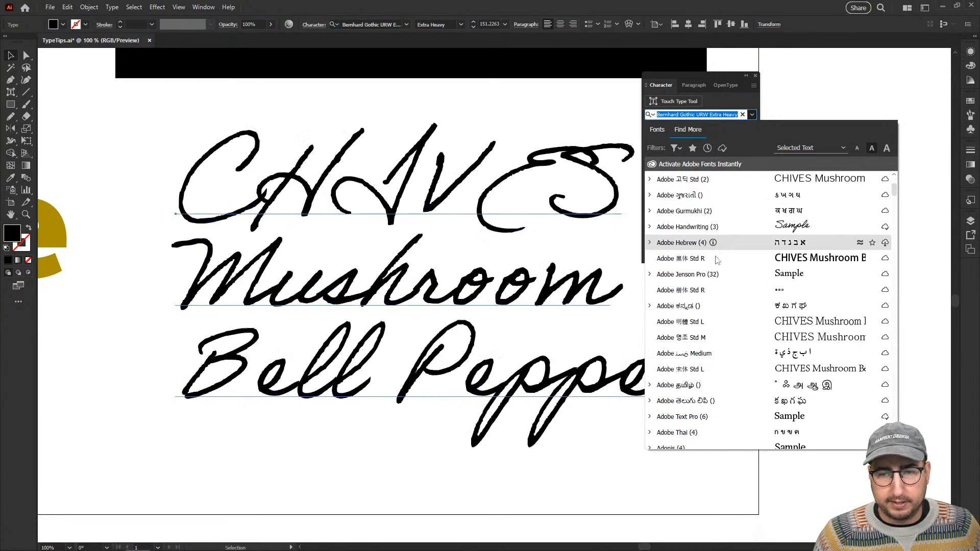
scroll(722, 377, "down", 7)
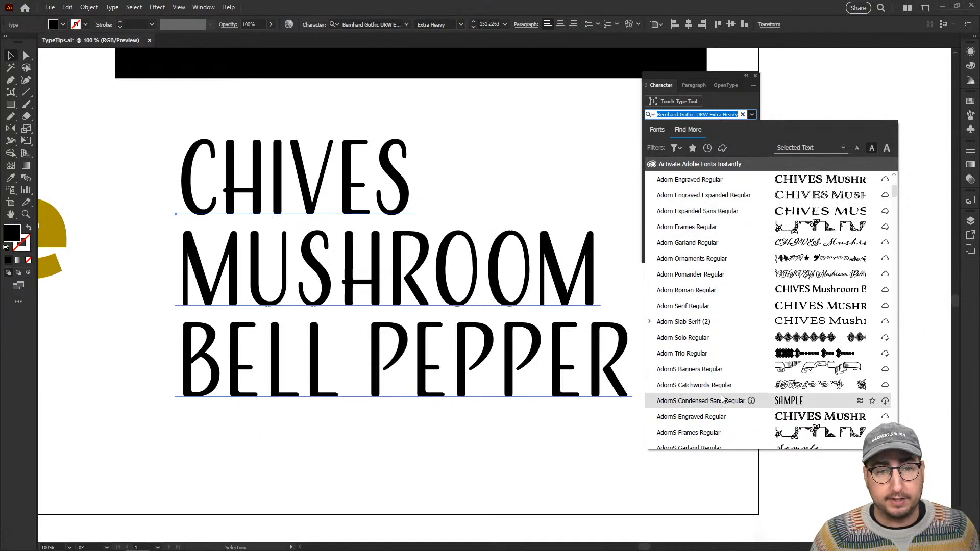
scroll(717, 388, "down", 6)
scroll(717, 388, "down", 6)
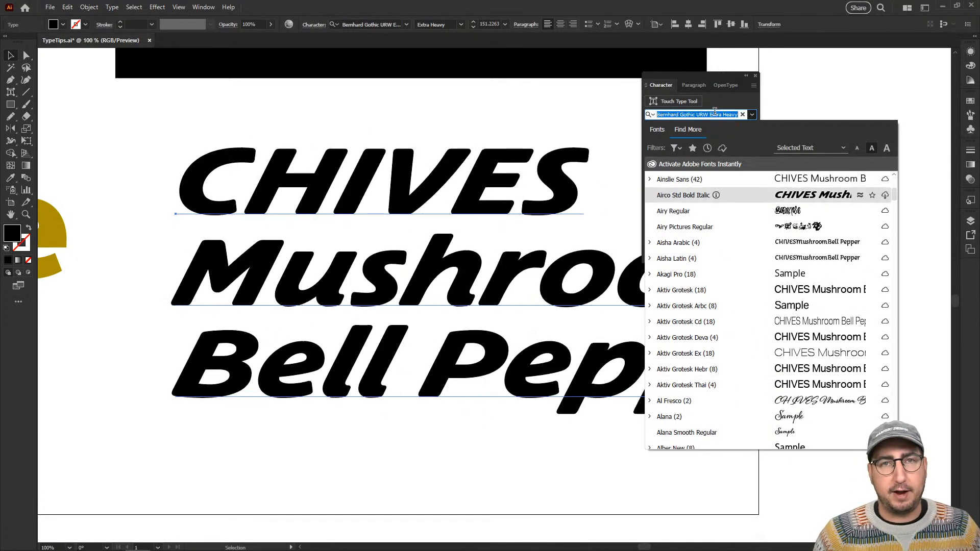
Search the Adobe Fonts listing for soap and activate Soap Regular.
type("soap")
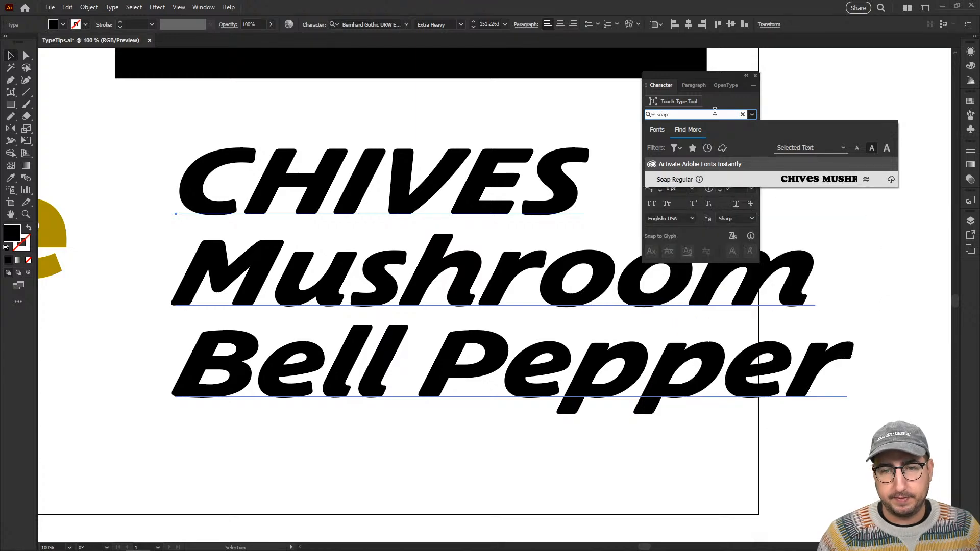
left_click(892, 180)
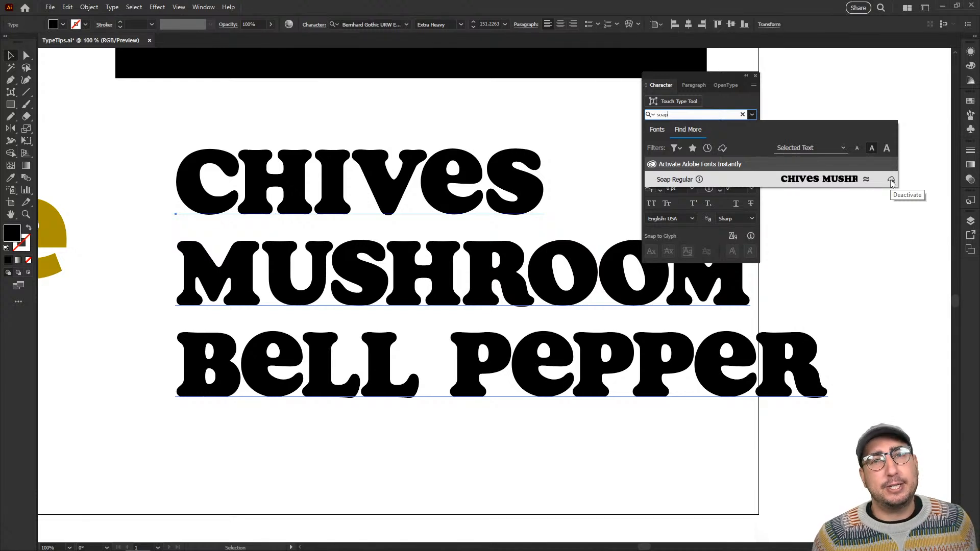
key("BackSpace")
key("BackSpace")
key("BackSpace")
key("BackSpace")
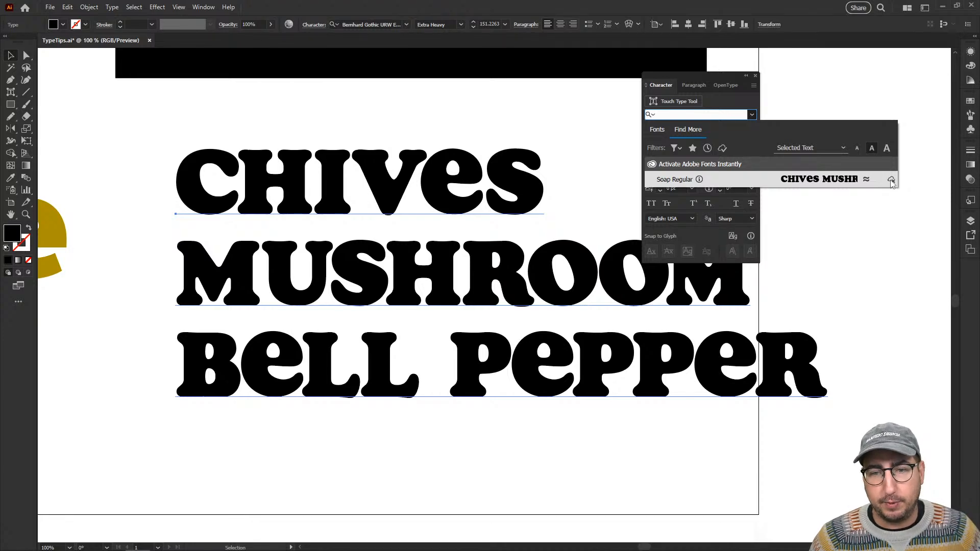
left_click(418, 120)
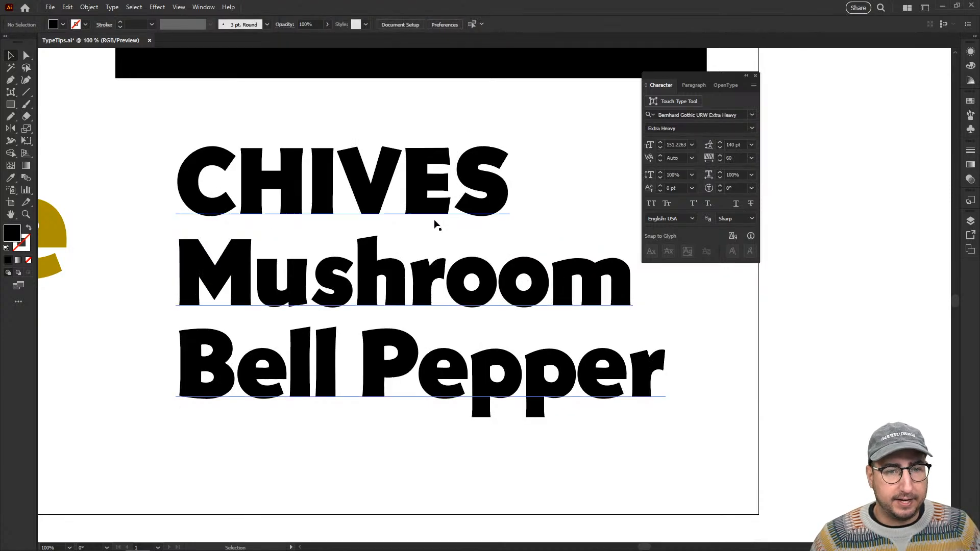
Apply the Soap Regular font to the whole three-line text block.
left_click(428, 182)
left_click(674, 115)
type("s")
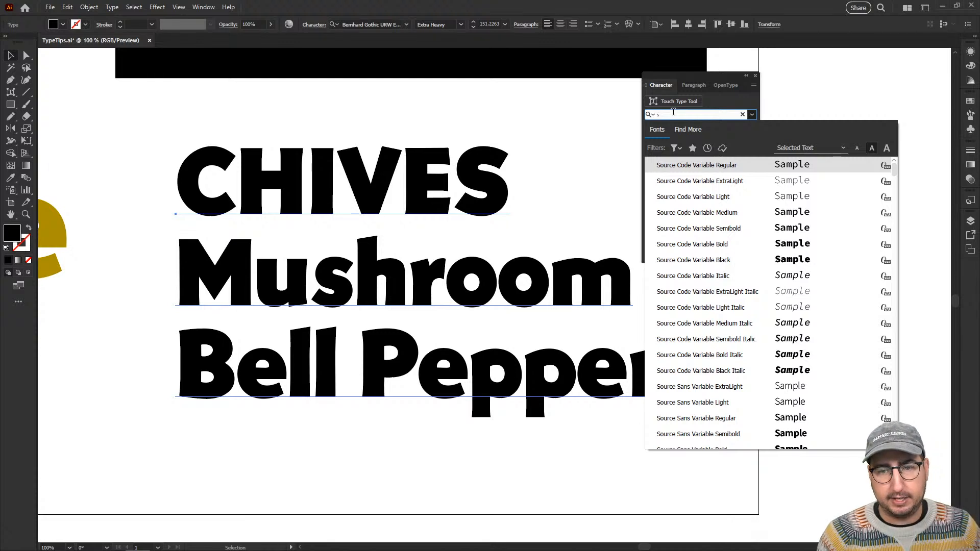
type("oap")
key("Return")
left_click(865, 254)
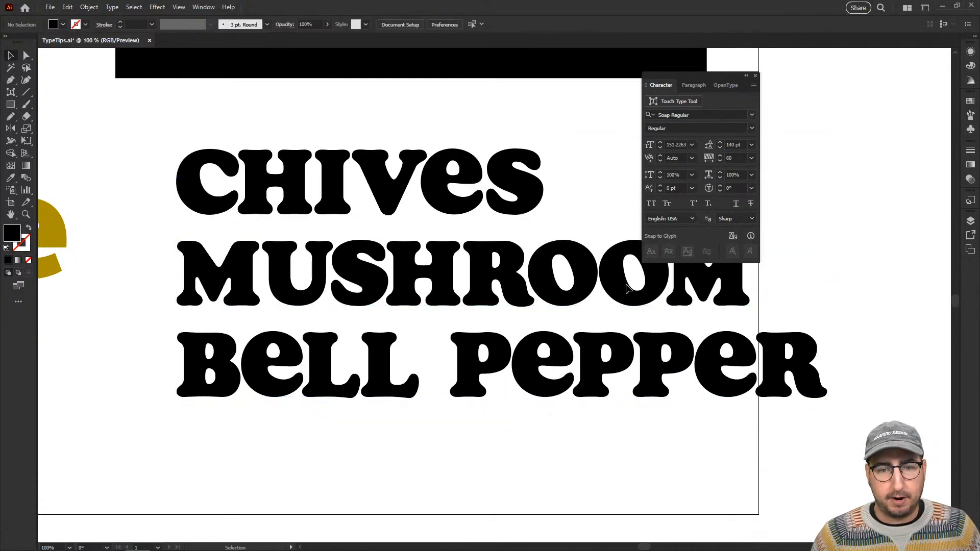
Set the font size of the Mushroom and Bell Pepper lines to 100 pt.
left_click(627, 289)
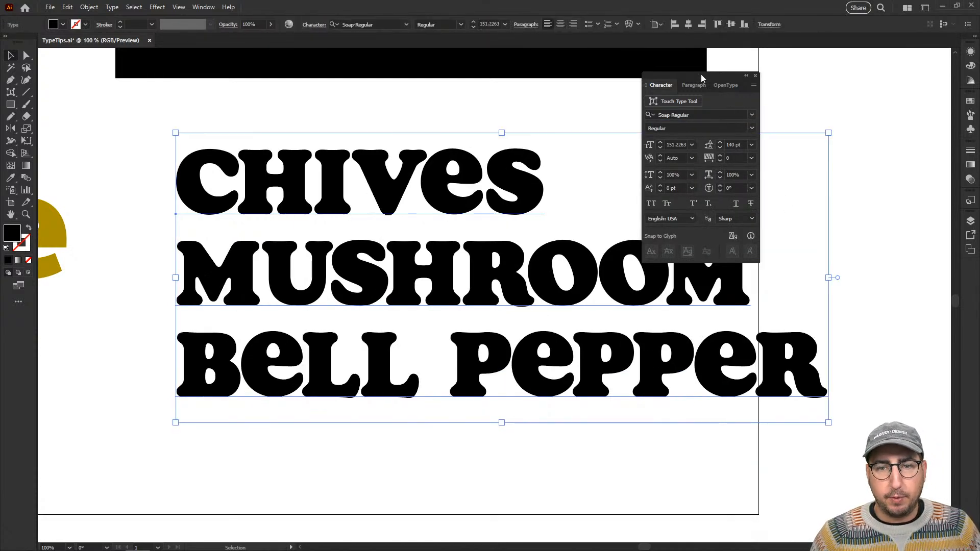
left_click_drag(700, 75, 823, 82)
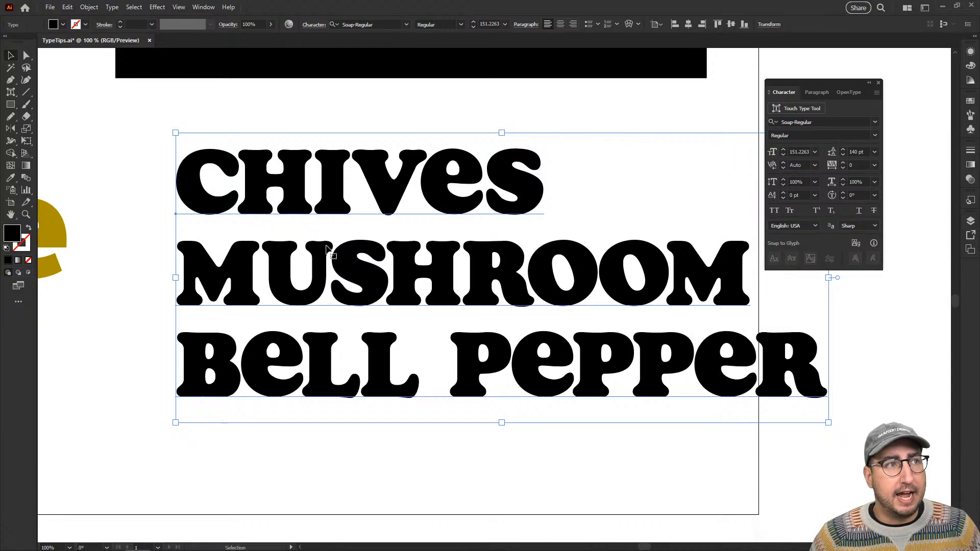
key("t")
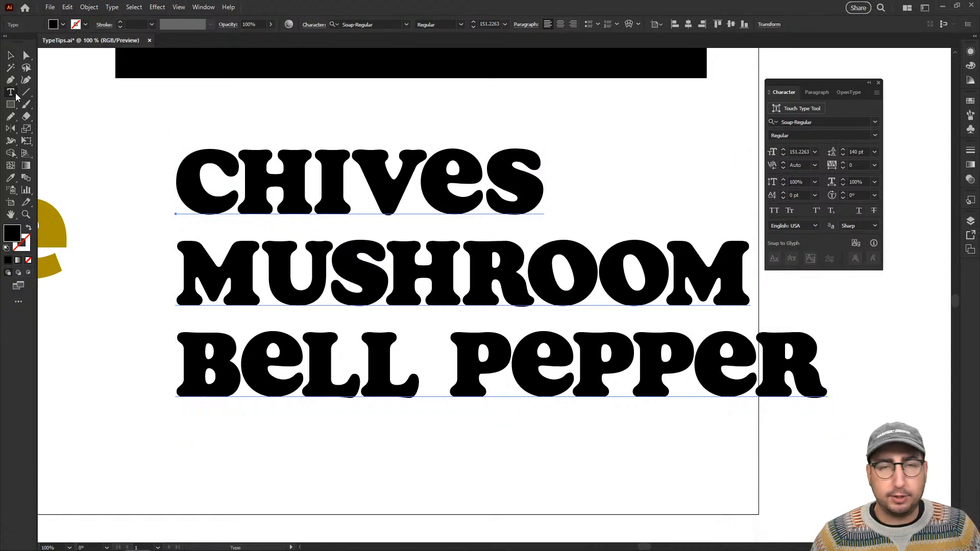
left_click_drag(180, 230, 825, 381)
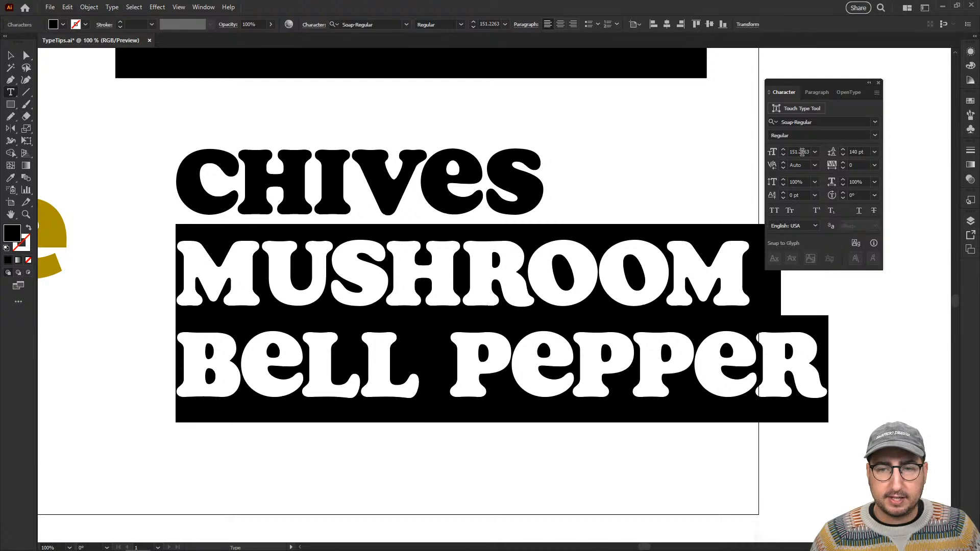
double_click(799, 152)
type("120")
key("Return")
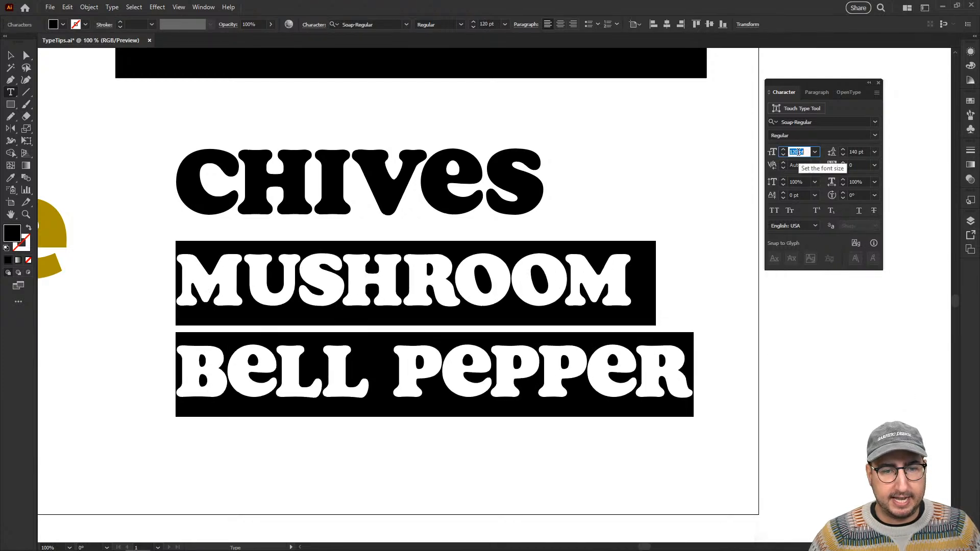
key("shift+Down")
key("shift+Down")
Set the leading of the Mushroom and Bell Pepper lines to 100 pt.
double_click(850, 152)
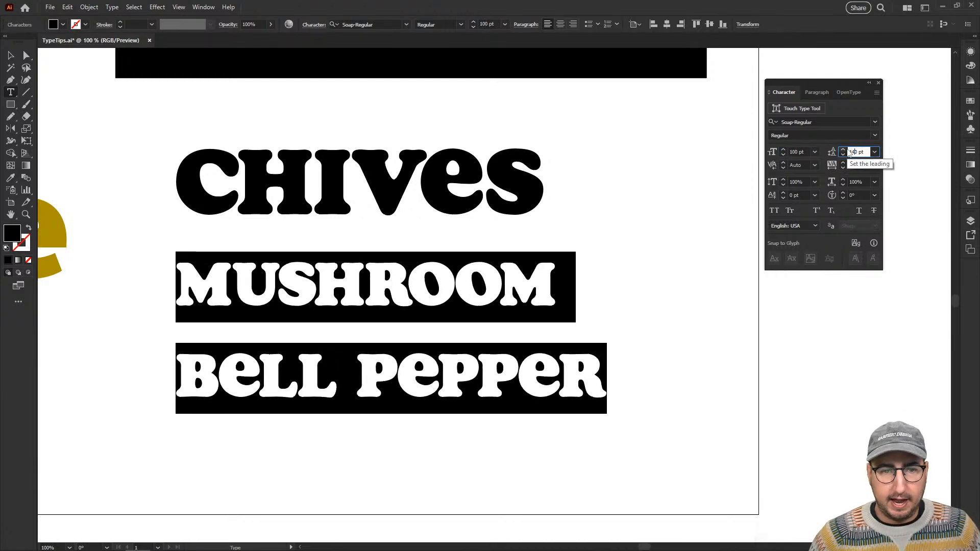
key("shift+Down")
key("shift+Down")
key("shift+Down")
key("shift+Down")
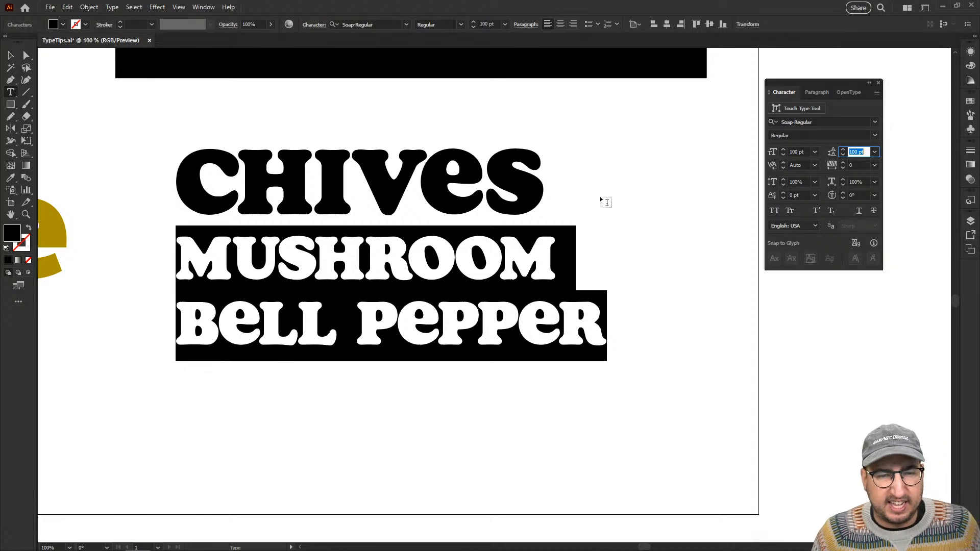
Filter the Find More fonts by Slab Serif, Regular Weight, Regular Width and Regular Contrast.
left_click(876, 125)
left_click(774, 137)
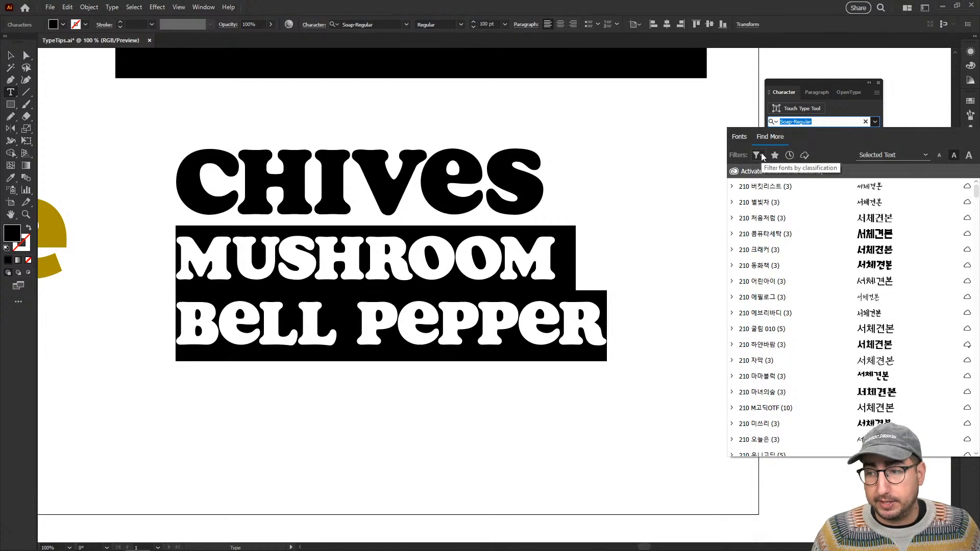
left_click(761, 155)
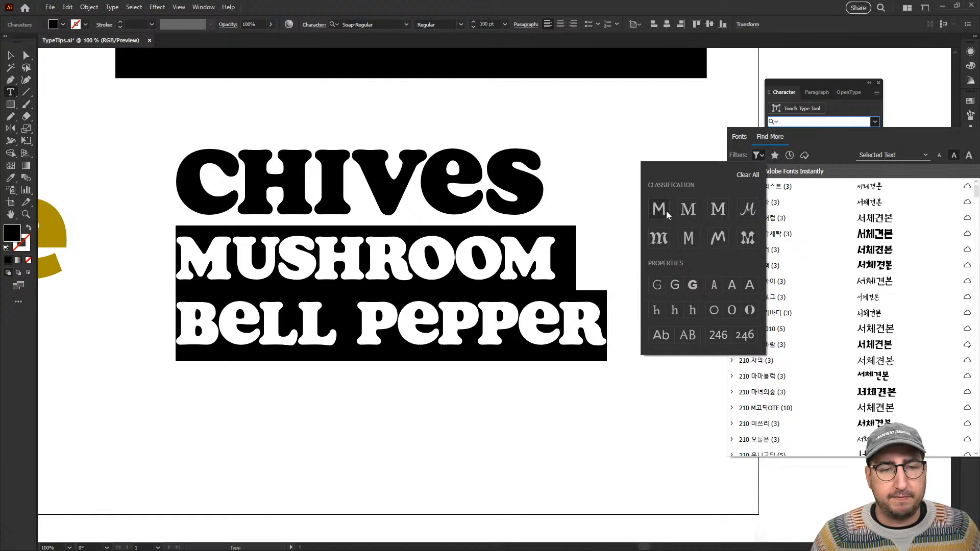
left_click(719, 210)
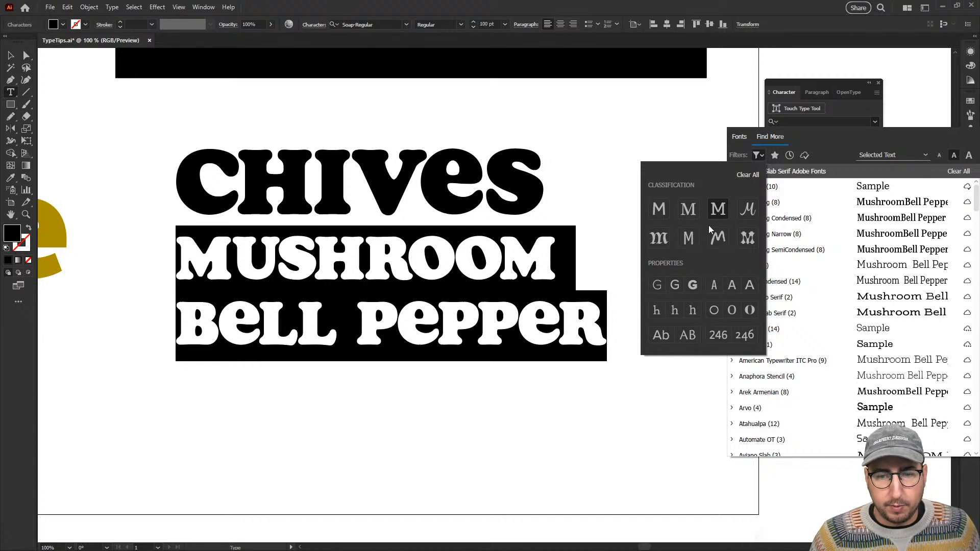
left_click(675, 286)
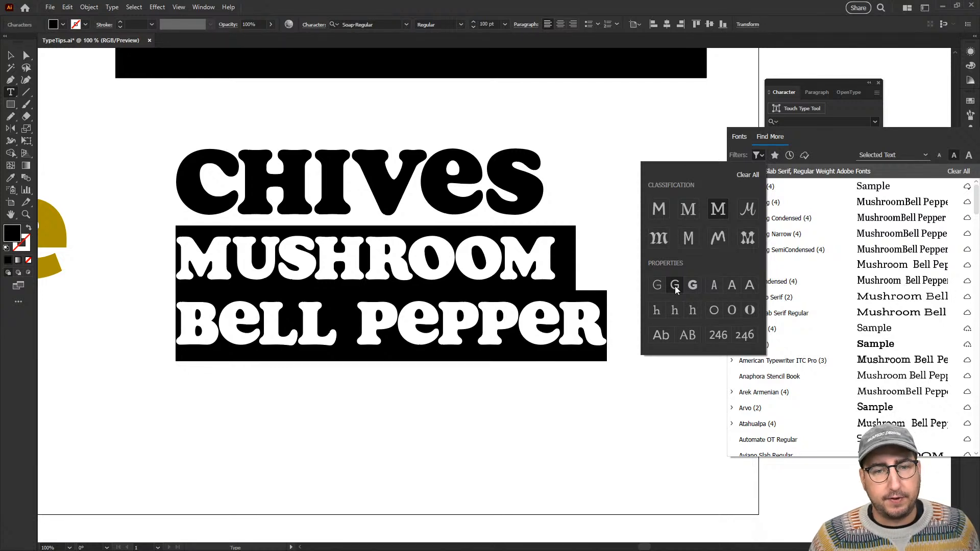
left_click(733, 286)
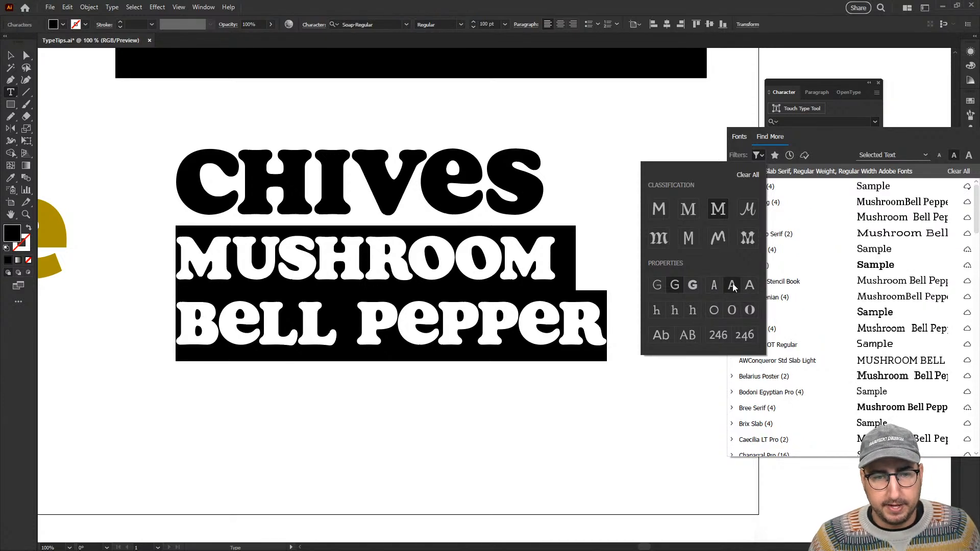
left_click(733, 312)
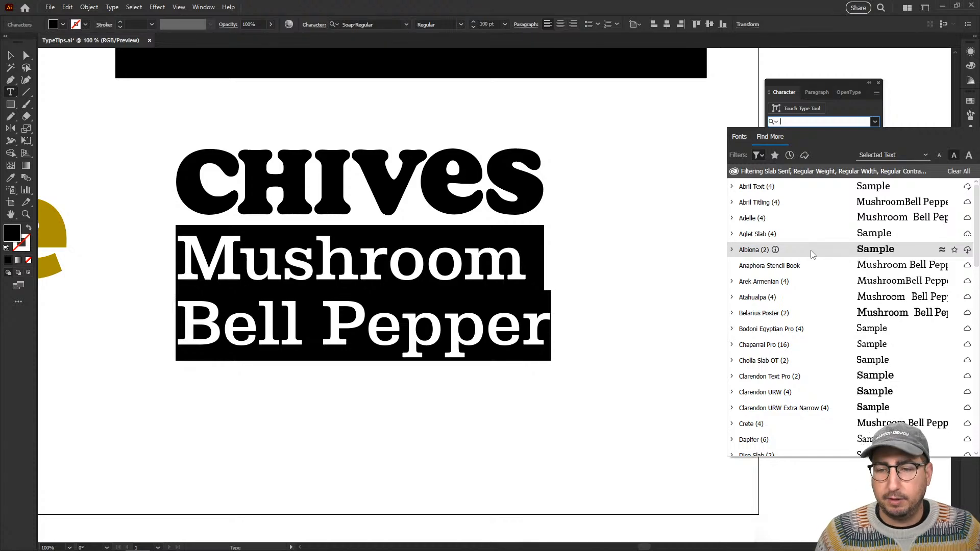
Look through the filtered slab serif fonts and preview Tarif Medium on the Mushroom and Bell Pepper lines.
scroll(813, 254, "down", 15)
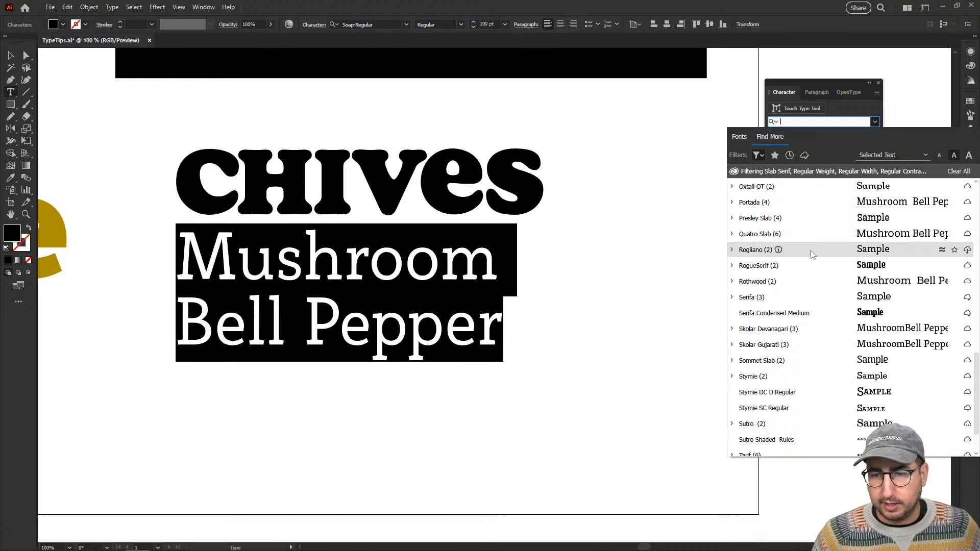
scroll(813, 255, "down", 3)
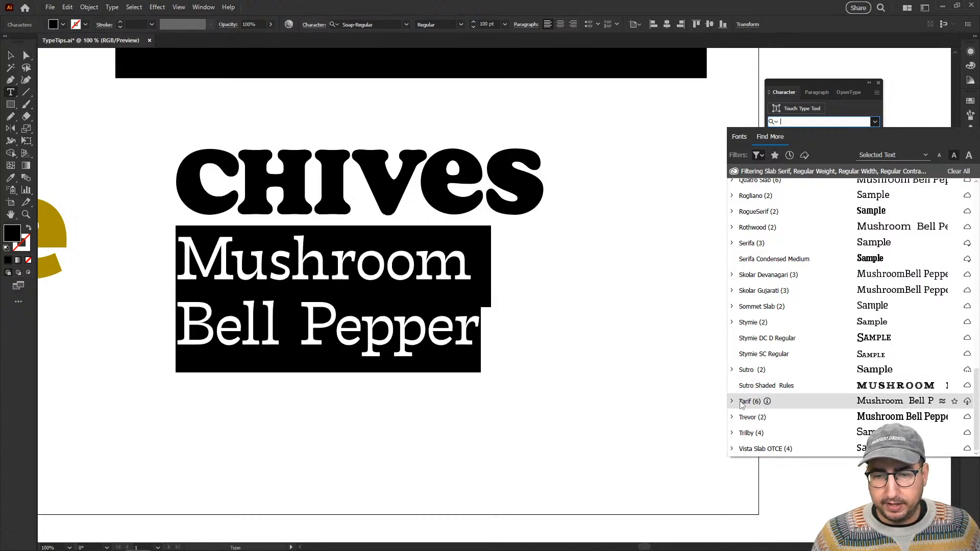
left_click(732, 402)
scroll(735, 404, "down", 2)
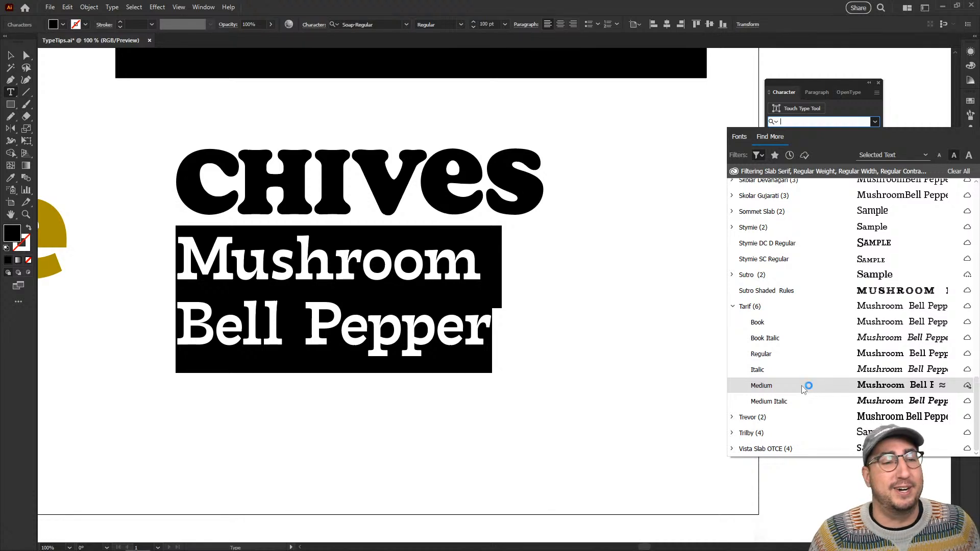
key("Escape")
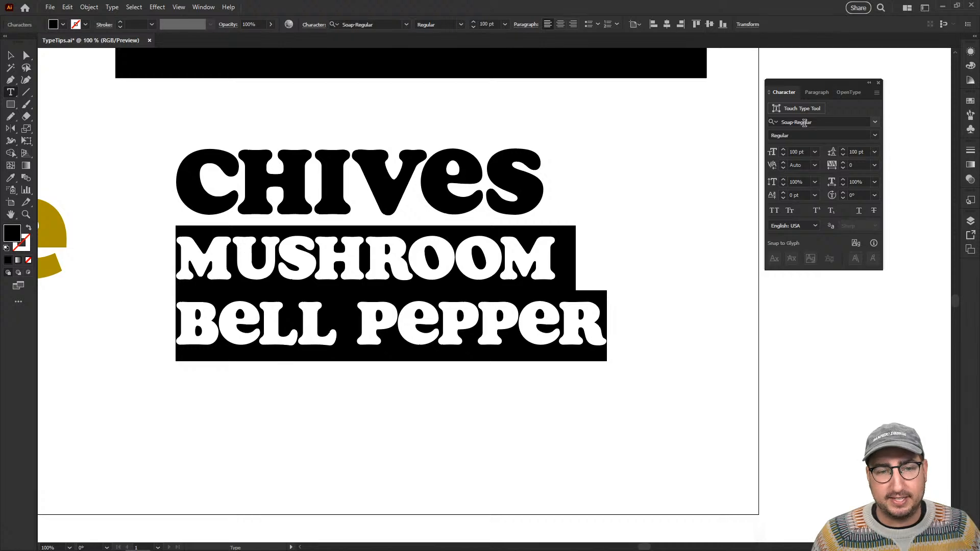
Apply the Medium style of the Tarif family to the Mushroom and Bell Pepper lines.
left_click(875, 123)
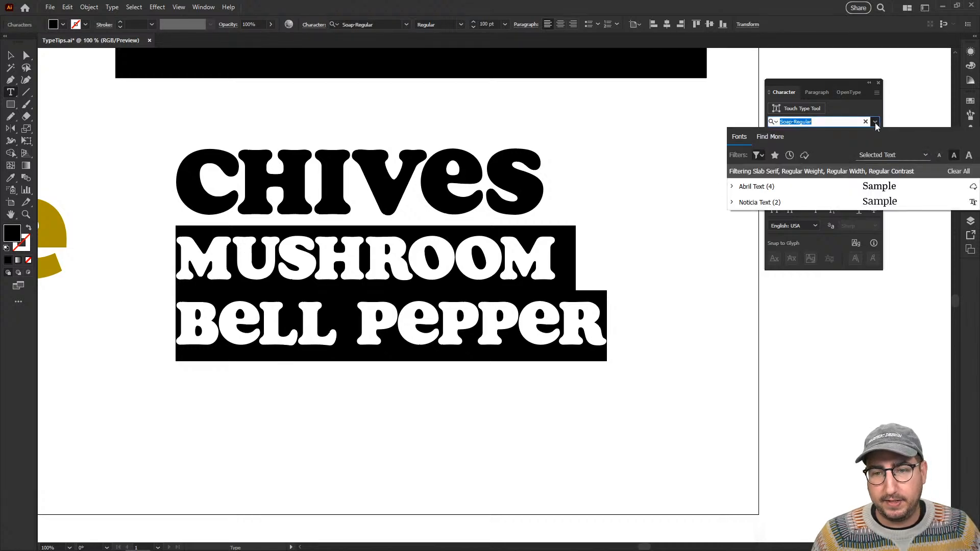
left_click(781, 137)
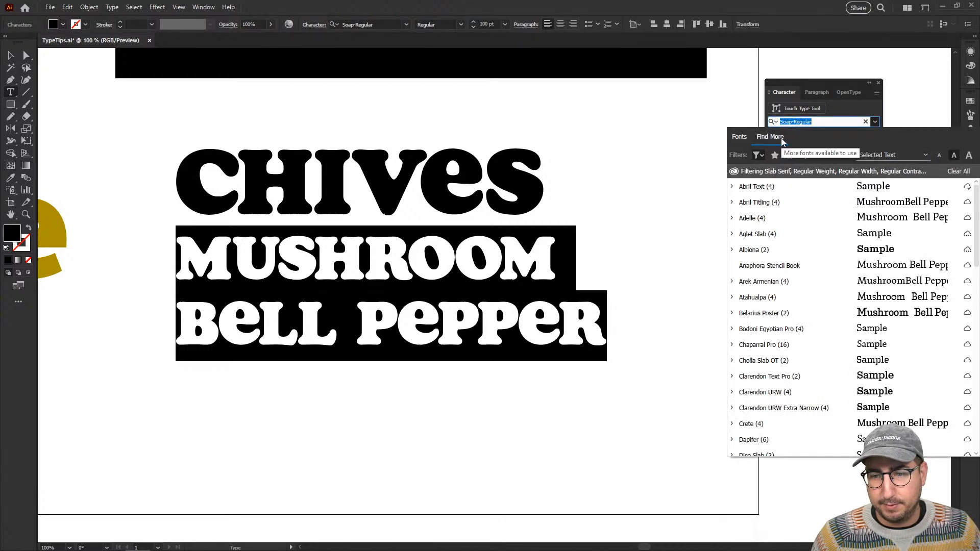
scroll(779, 265, "down", 15)
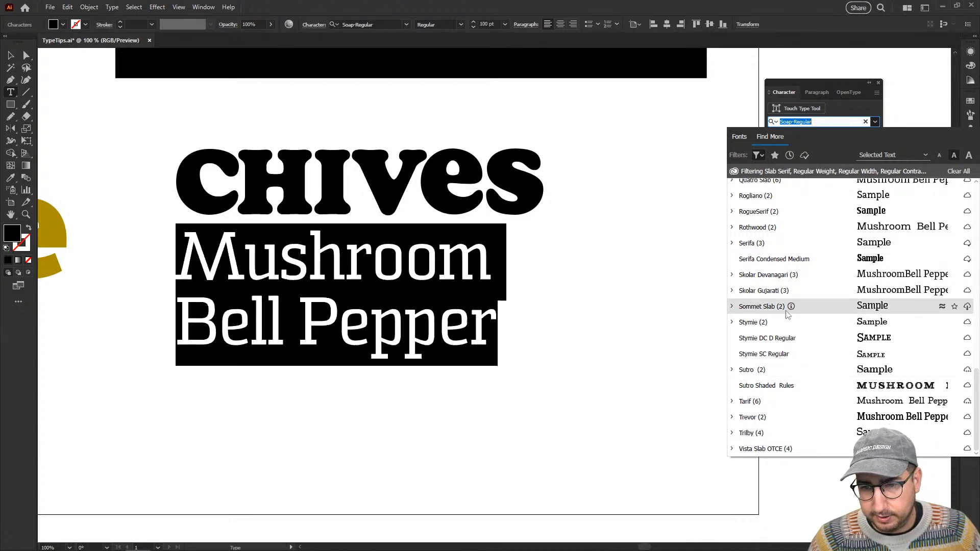
left_click(733, 401)
scroll(756, 358, "down", 2)
left_click(771, 393)
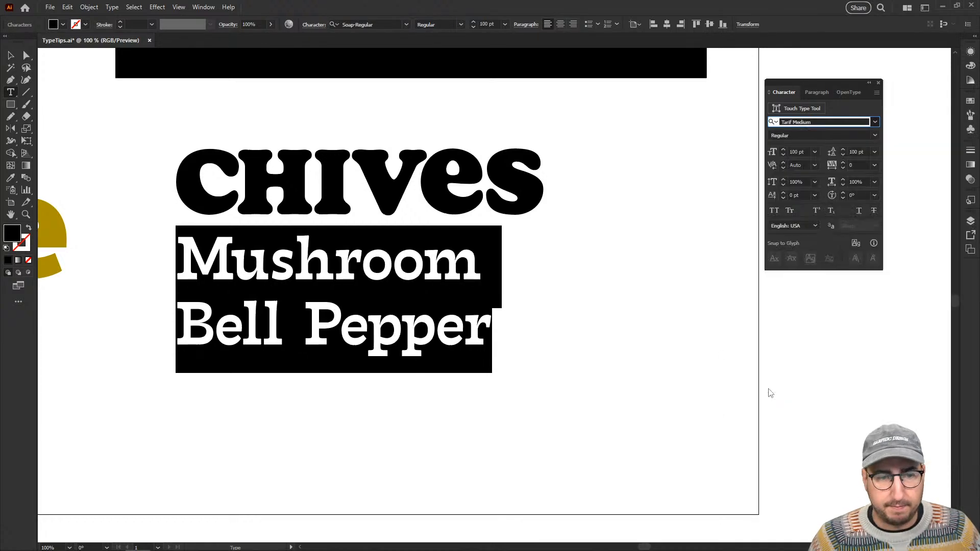
Set the leading of the entire CHIVES, Mushroom and Bell Pepper text object to 90 pt.
key("Escape")
left_click(125, 226)
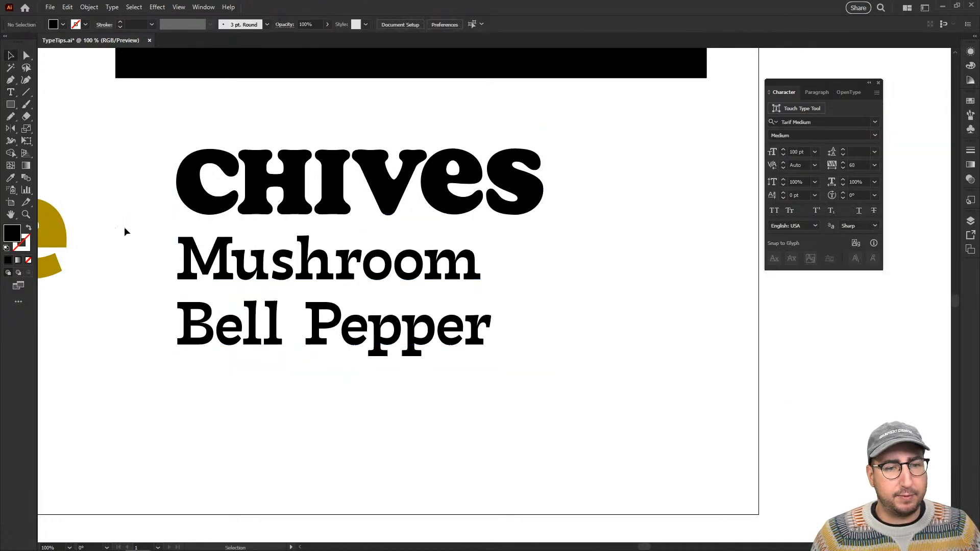
left_click(387, 266)
left_click(859, 151)
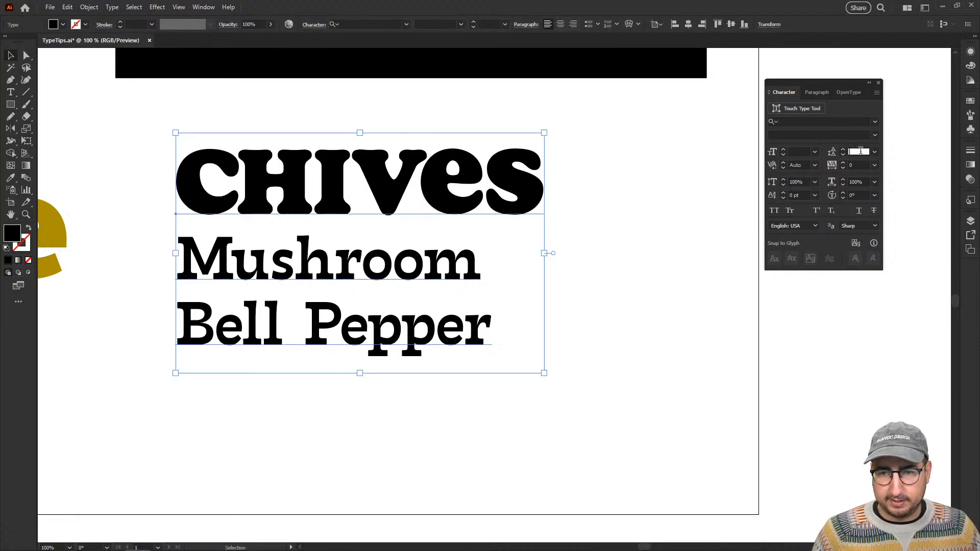
type("0.1")
key("Return")
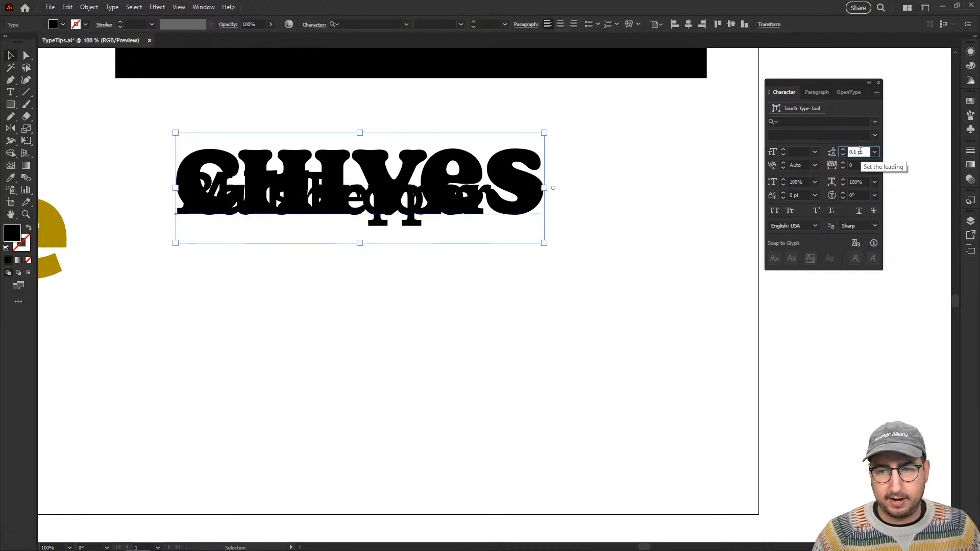
key("shift+Up")
key("shift+Up")
key("shift+Up")
key("shift+Up")
key("shift+Up")
key("shift+Up")
key("shift+Up")
key("shift+Up")
key("shift+Up")
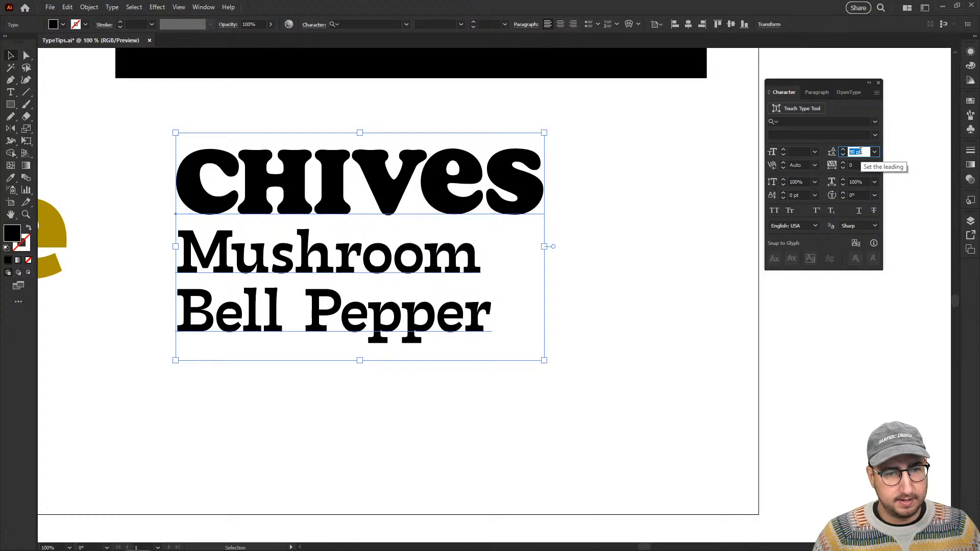
left_click(598, 297)
Join the Bell Pepper line to the Mushroom line with a spaced ampersand, reading "Mushroom & Bell Pepper".
key("t")
left_click(187, 297)
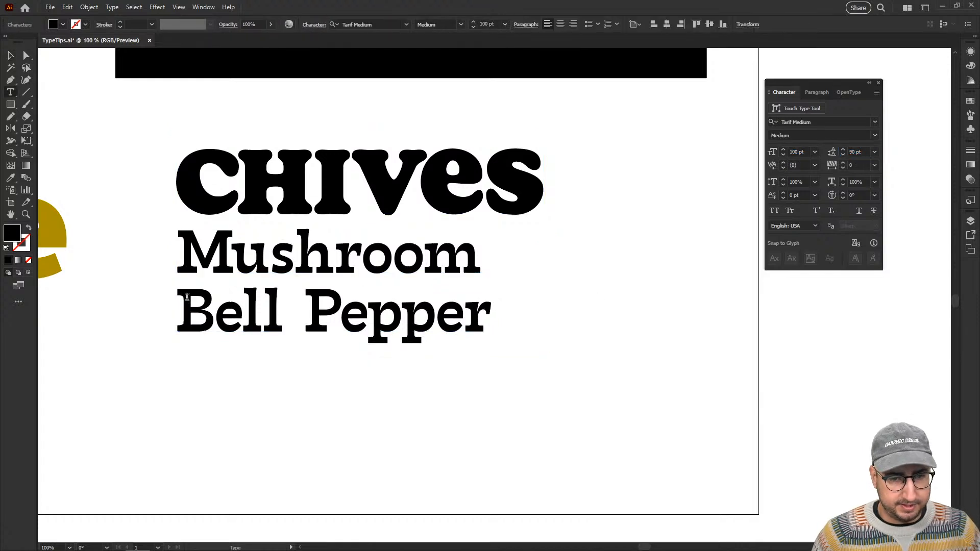
key("BackSpace")
type("& Bell Pepper")
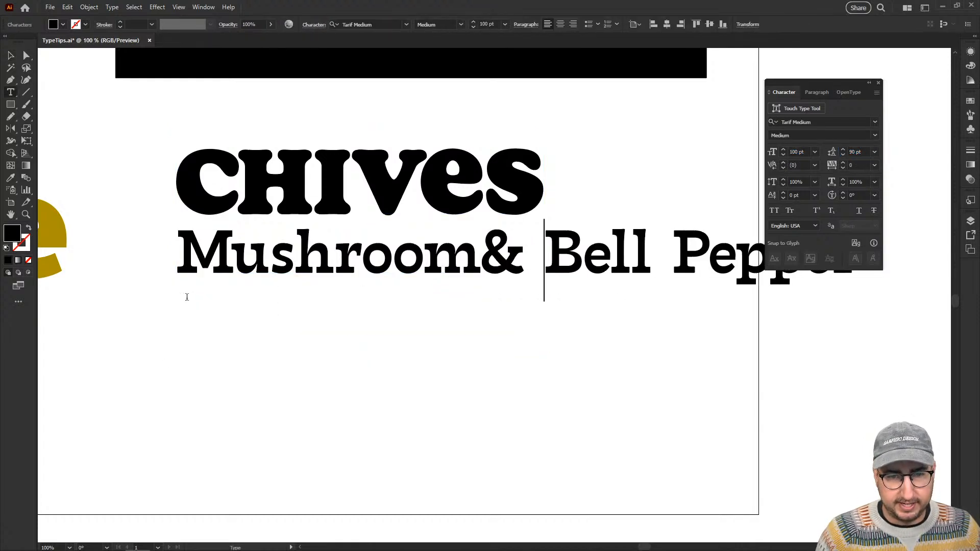
key("Left")
key("Left")
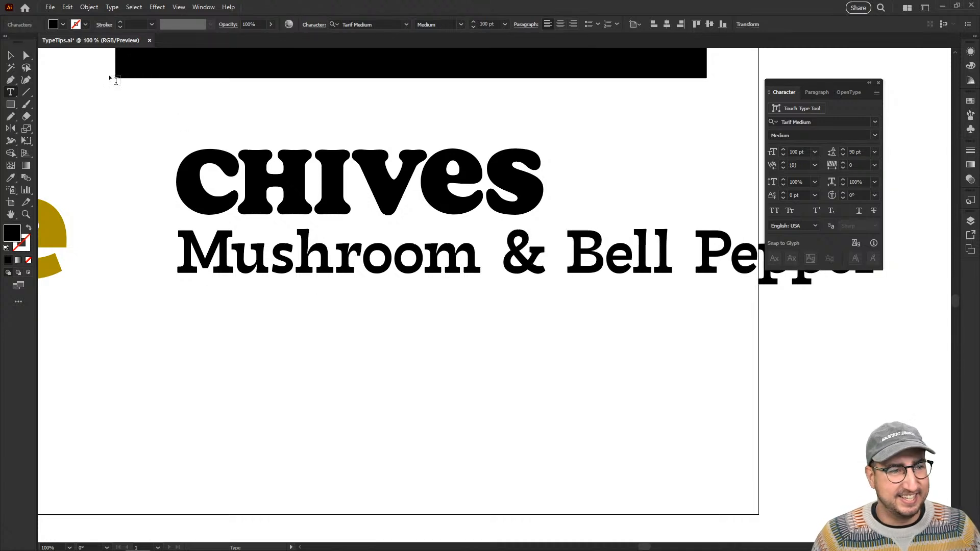
Delete the word Bell so the second line reads "Mushroom & Pepper".
left_click_drag(711, 261, 565, 266)
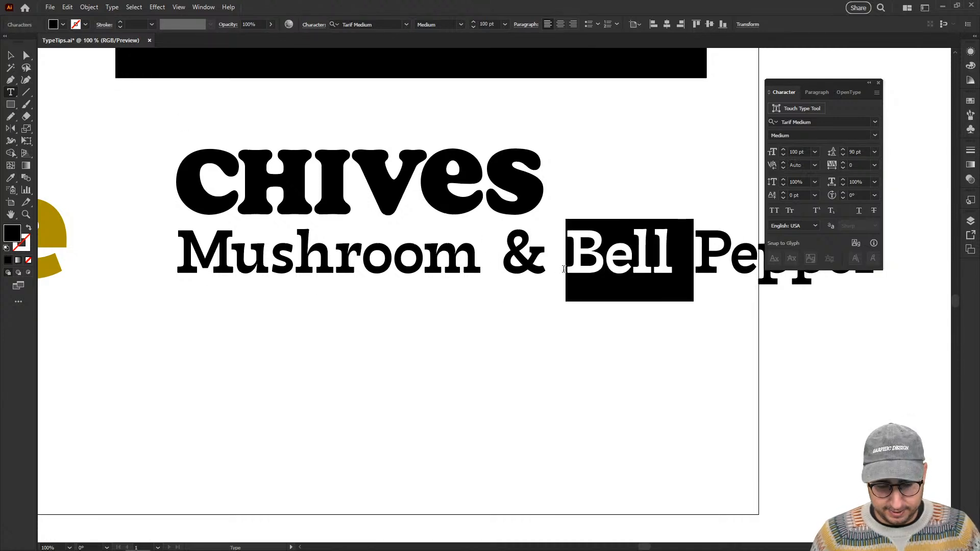
key("BackSpace")
left_click(11, 54)
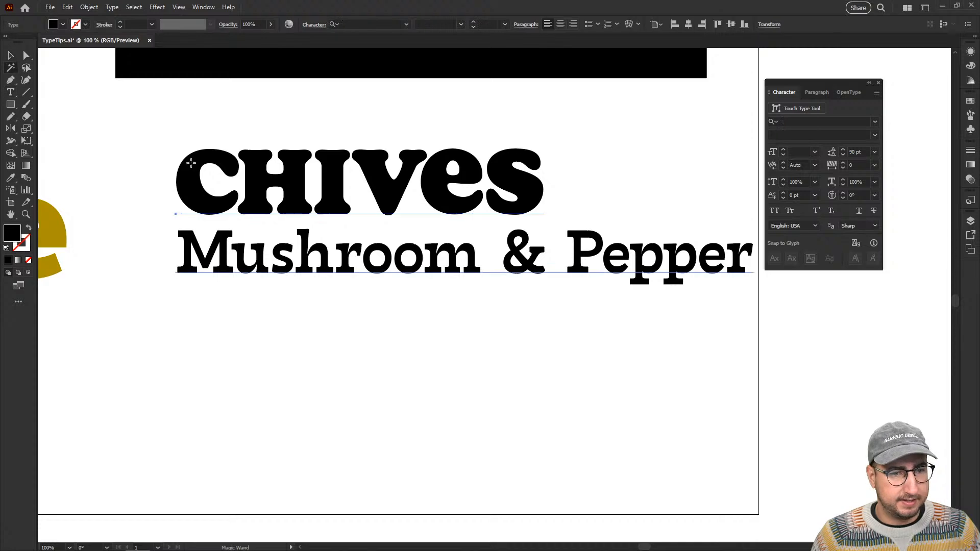
Move the CHIVES and Mushroom & Pepper text lower and slightly left, beneath the EGGS panel on the artboard.
left_click(513, 316, "ctrl+alt")
left_click(463, 305)
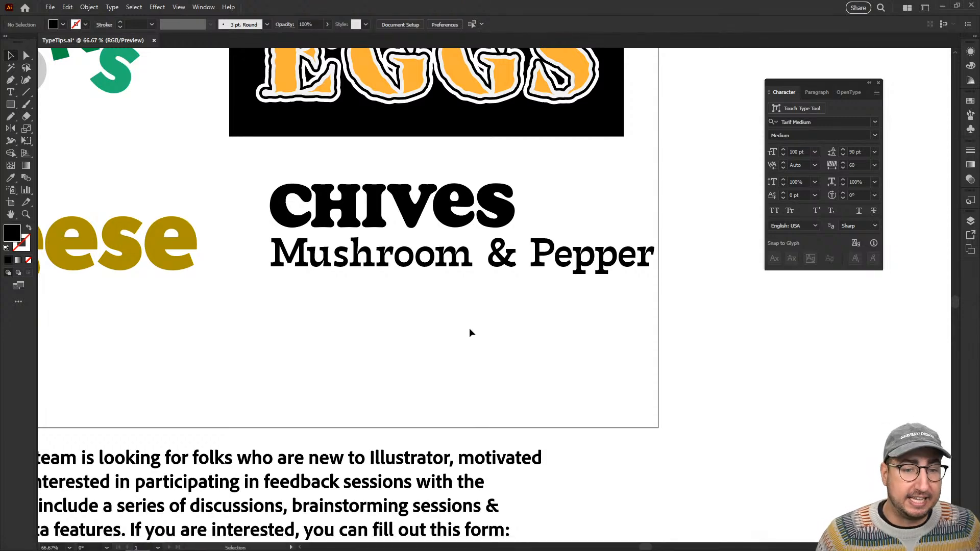
left_click_drag(438, 261, 504, 324)
left_click(452, 291, "ctrl+alt")
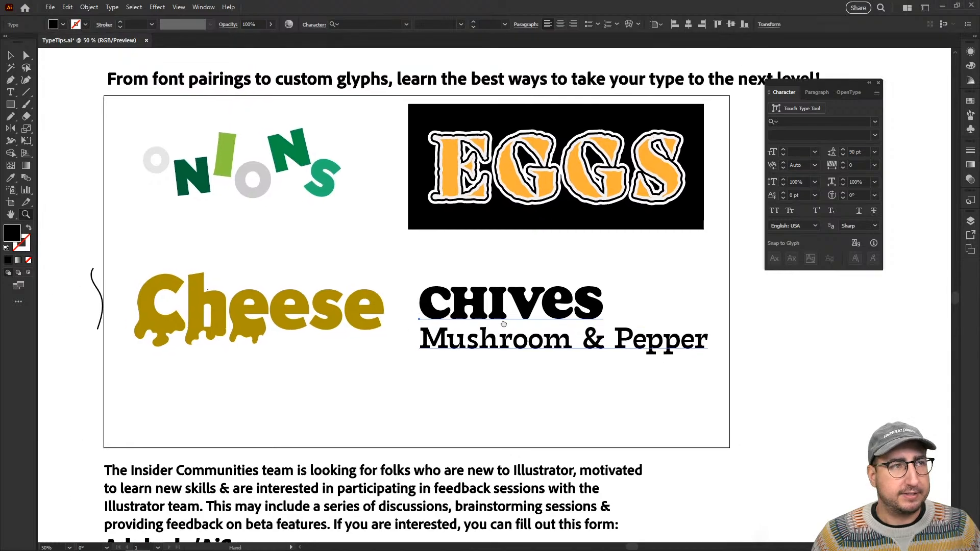